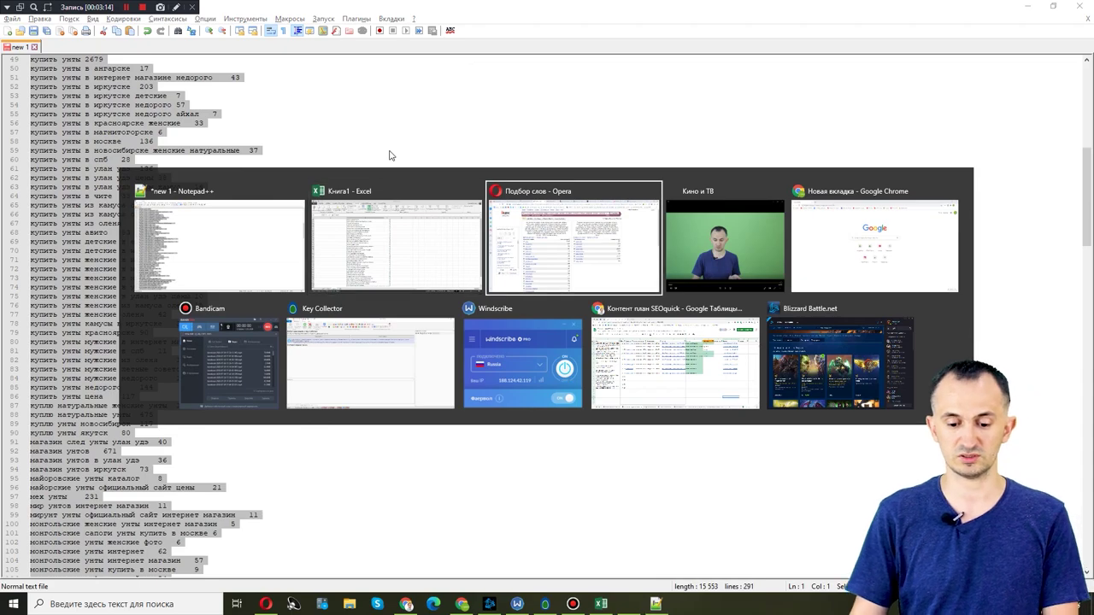
- Switch to Chrome and open the keyword clustering page seoquick.com.ua/keyword-grouping/ in a new tab
{"action": "key", "text": "alt+Tab"}
{"action": "key", "text": "alt+Tab"}
{"action": "key", "text": "alt+Tab"}
{"action": "key", "text": "alt+Tab"}
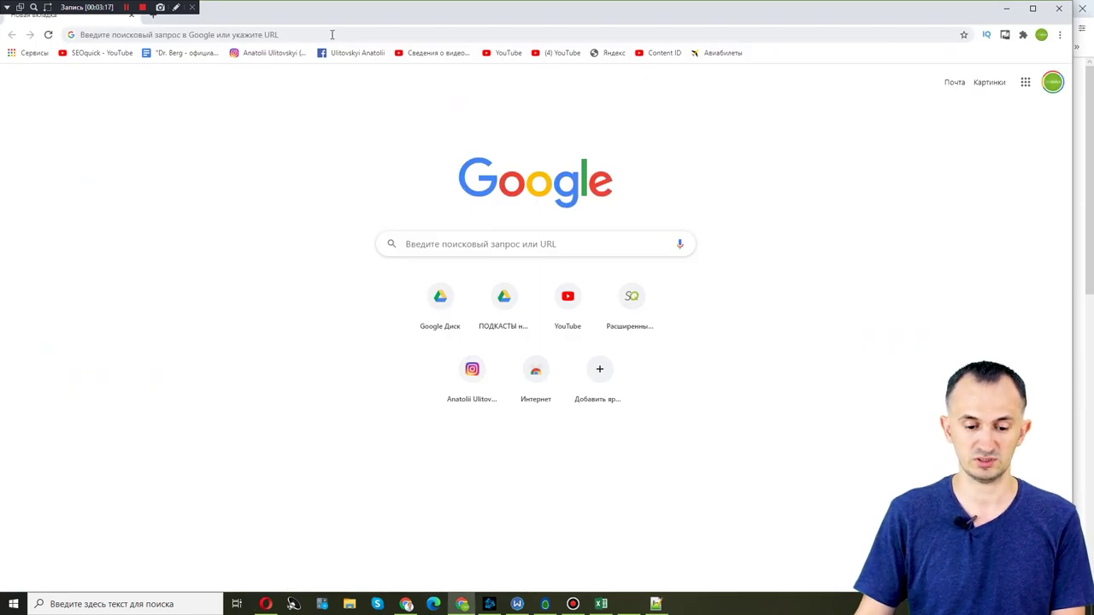
{"action": "left_click", "coordinate": [407, 604]}
{"action": "key", "text": "ctrl+t"}
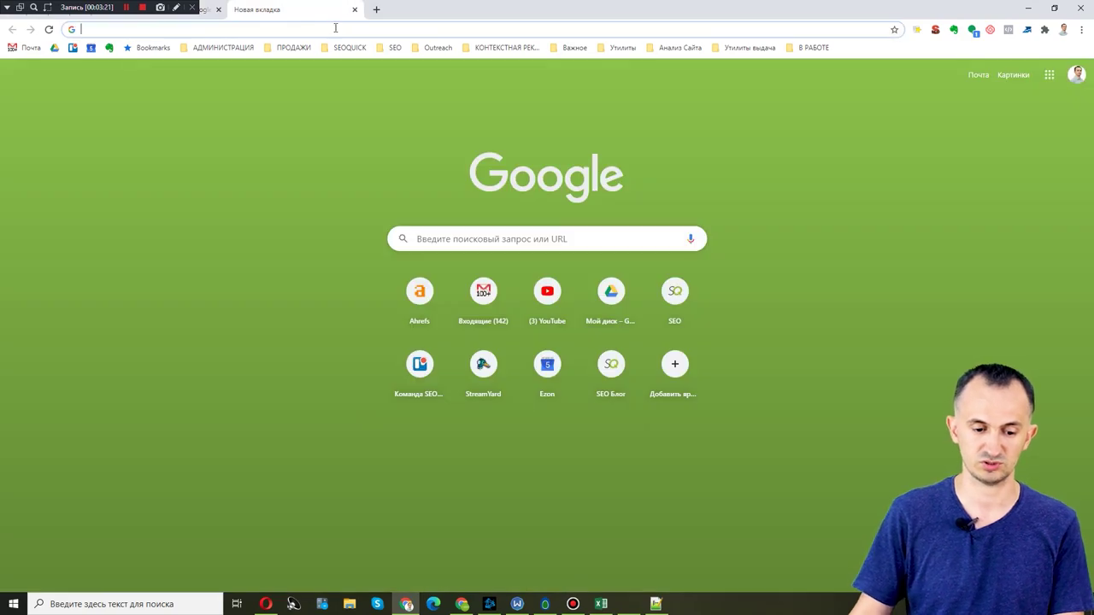
{"action": "type", "text": "seoquick.com.ua/ke"}
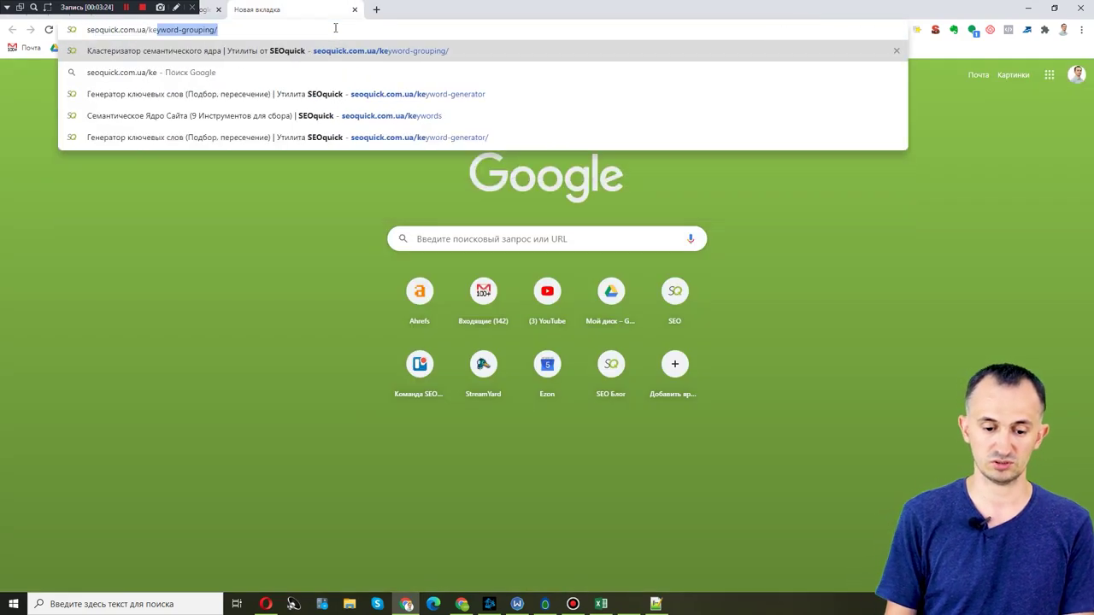
{"action": "key", "text": "Return"}
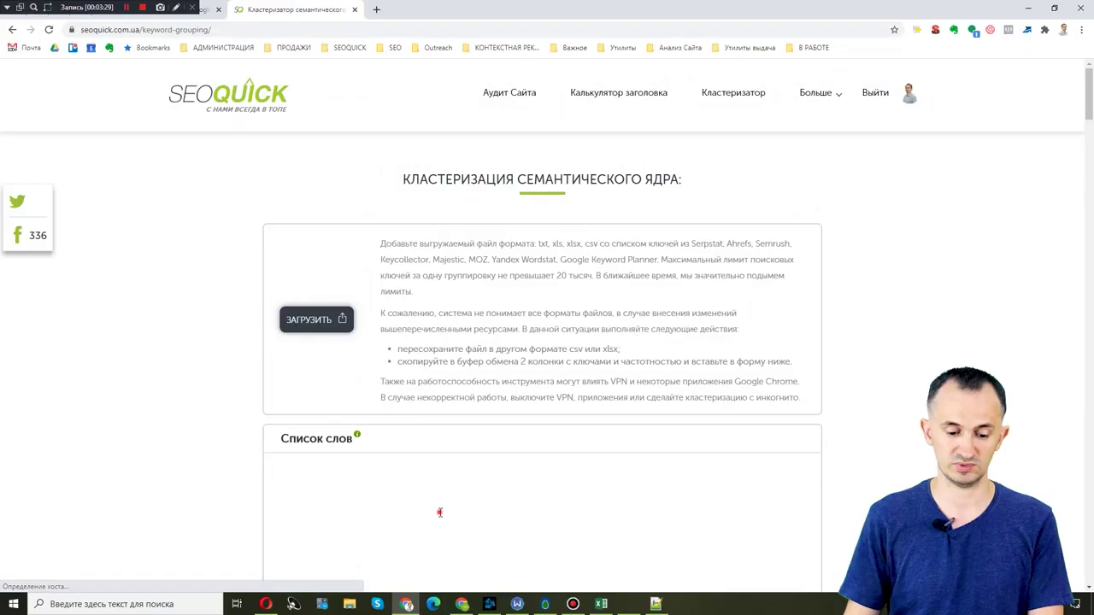
- Paste the copied keywords with their frequencies into the «Список слов» field
{"action": "left_click", "coordinate": [440, 513]}
{"action": "key", "text": "ctrl+v"}
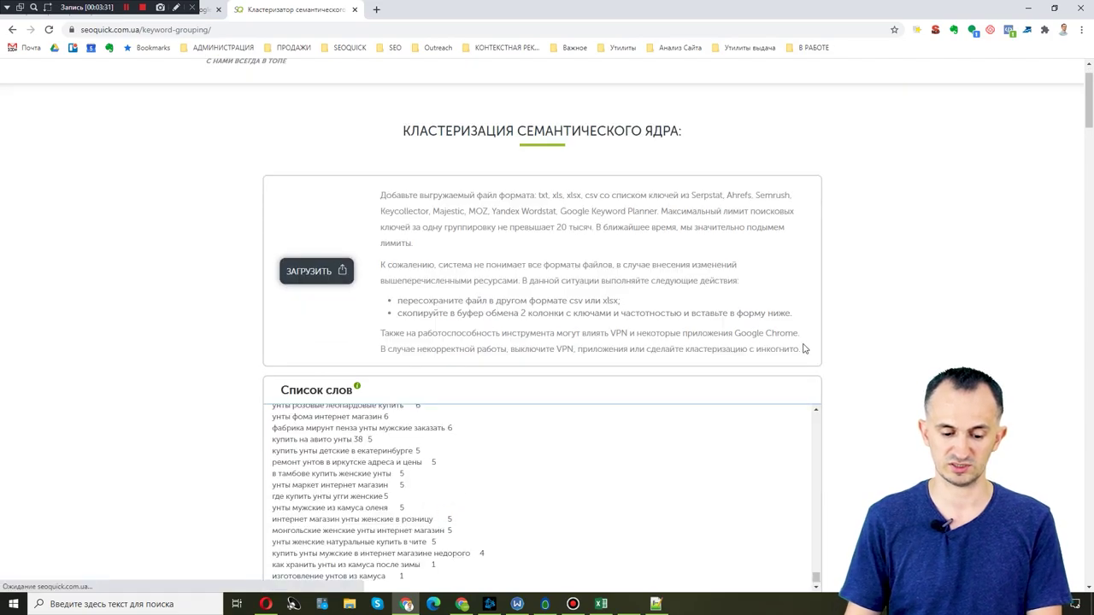
{"action": "scroll", "coordinate": [582, 237], "scroll_direction": "down", "scroll_amount": 6}
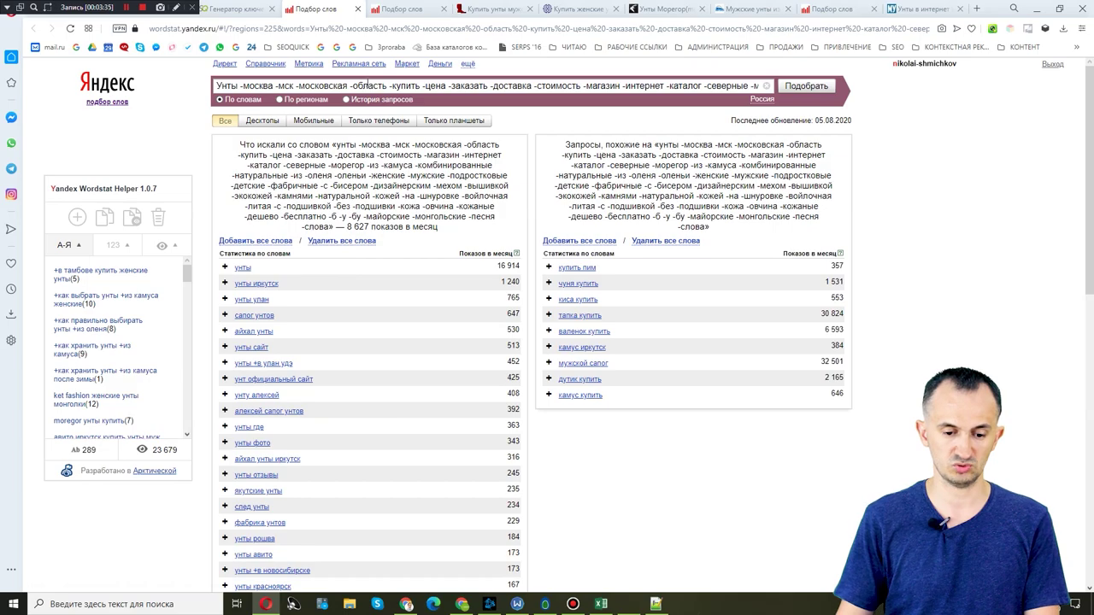
- In Opera's keyword generator page, undo the recent field edits until the minus-words return, and copy the minus-words line
{"action": "left_click", "coordinate": [242, 9]}
{"action": "scroll", "coordinate": [417, 208], "scroll_direction": "up", "scroll_amount": 4}
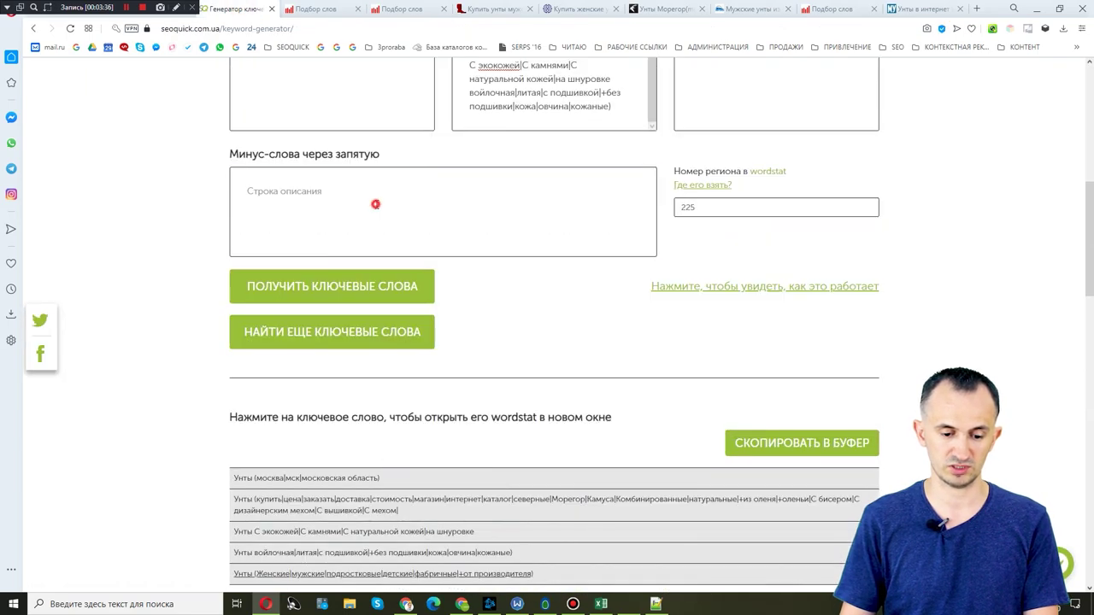
{"action": "left_click", "coordinate": [377, 205]}
{"action": "scroll", "coordinate": [393, 307], "scroll_direction": "up", "scroll_amount": 3}
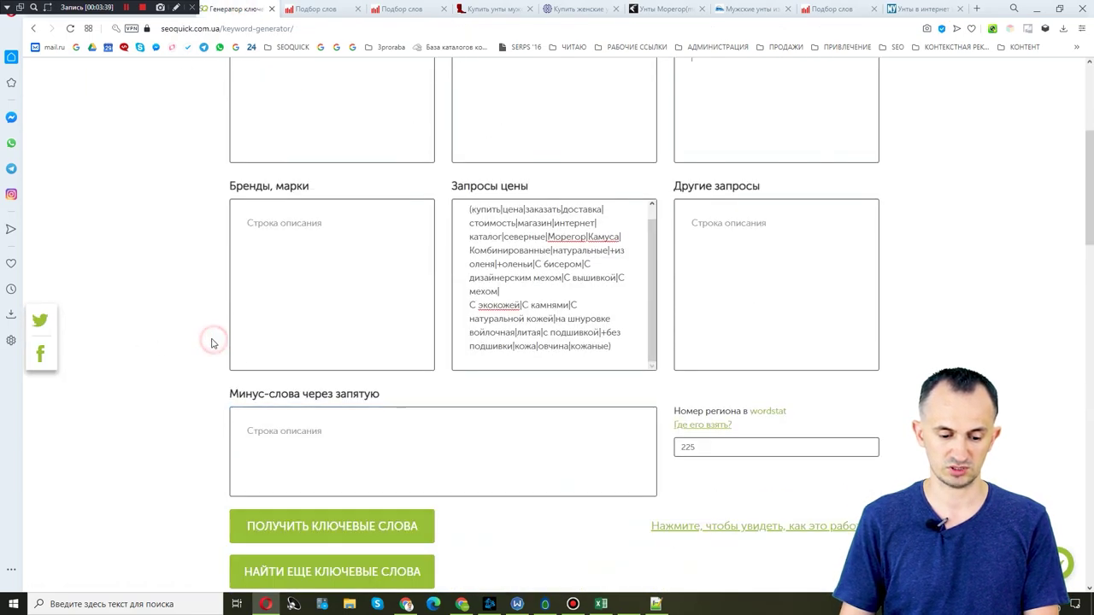
{"action": "left_click", "coordinate": [522, 344]}
{"action": "key", "text": "ctrl+z"}
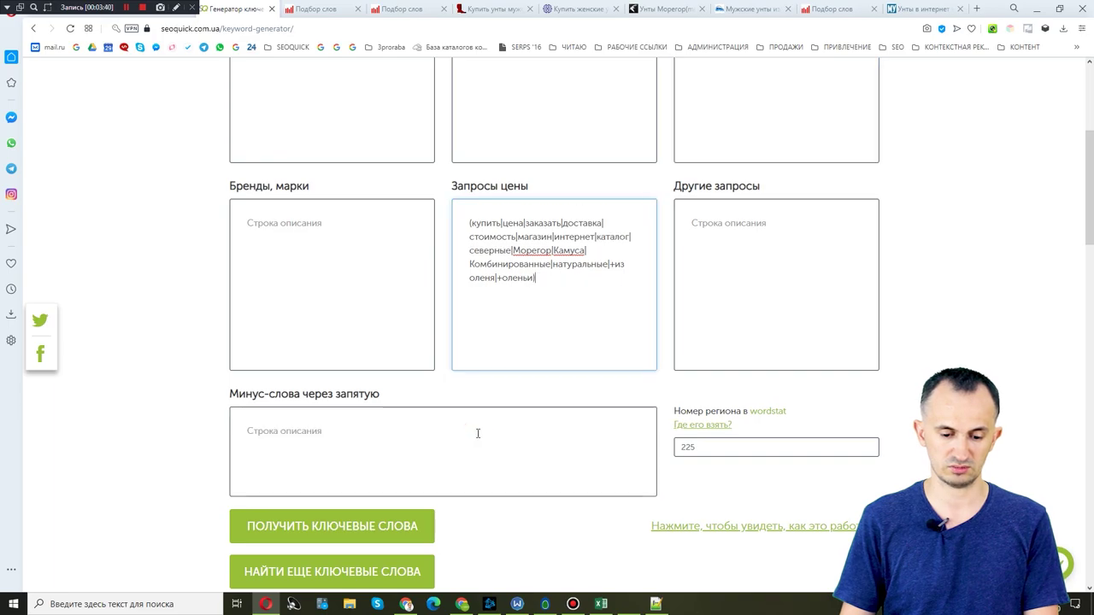
{"action": "key", "text": "ctrl+z"}
{"action": "key", "text": "ctrl+z"}
{"action": "key", "text": "ctrl+z"}
{"action": "triple_click", "coordinate": [518, 432]}
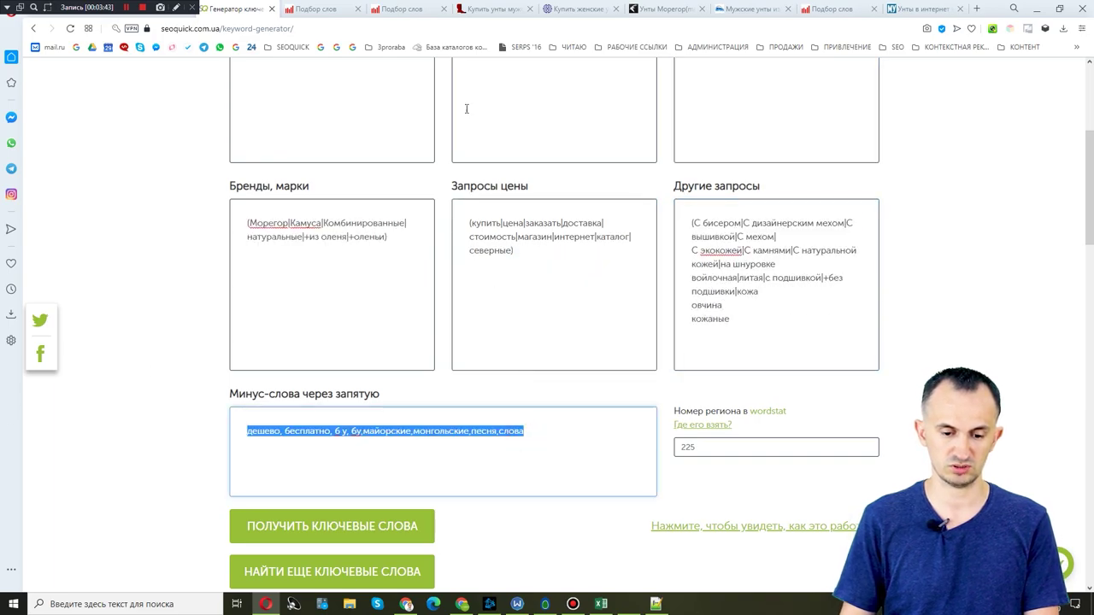
- Back on the clustering page in Chrome, expand the advanced functions and paste the copied list into «Минус-слова»
{"action": "key", "text": "alt+Tab"}
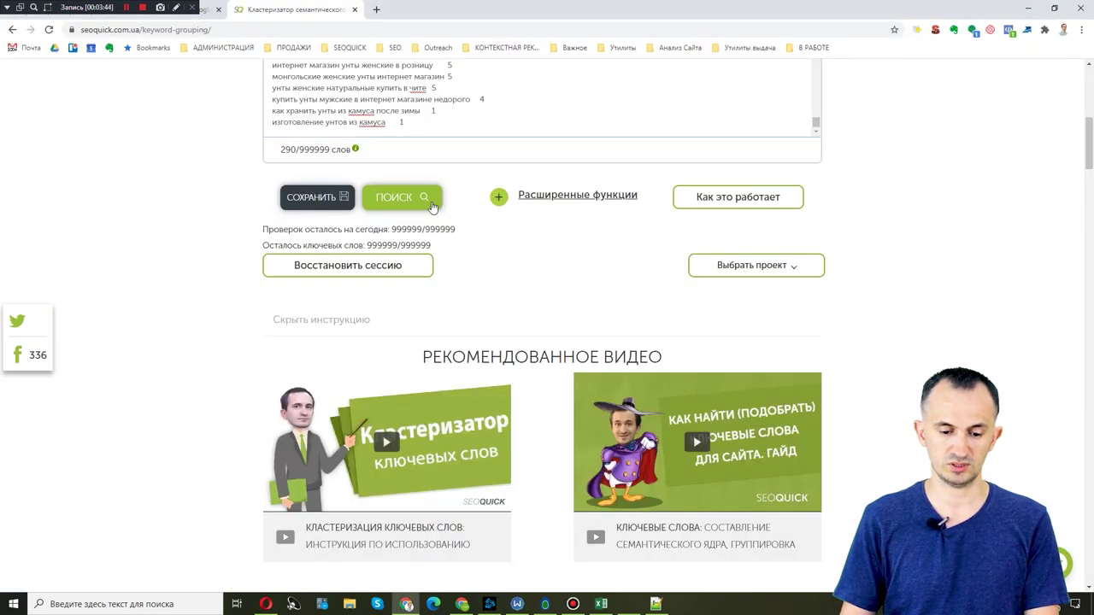
{"action": "left_click", "coordinate": [536, 196]}
{"action": "scroll", "coordinate": [223, 345], "scroll_direction": "up", "scroll_amount": 4}
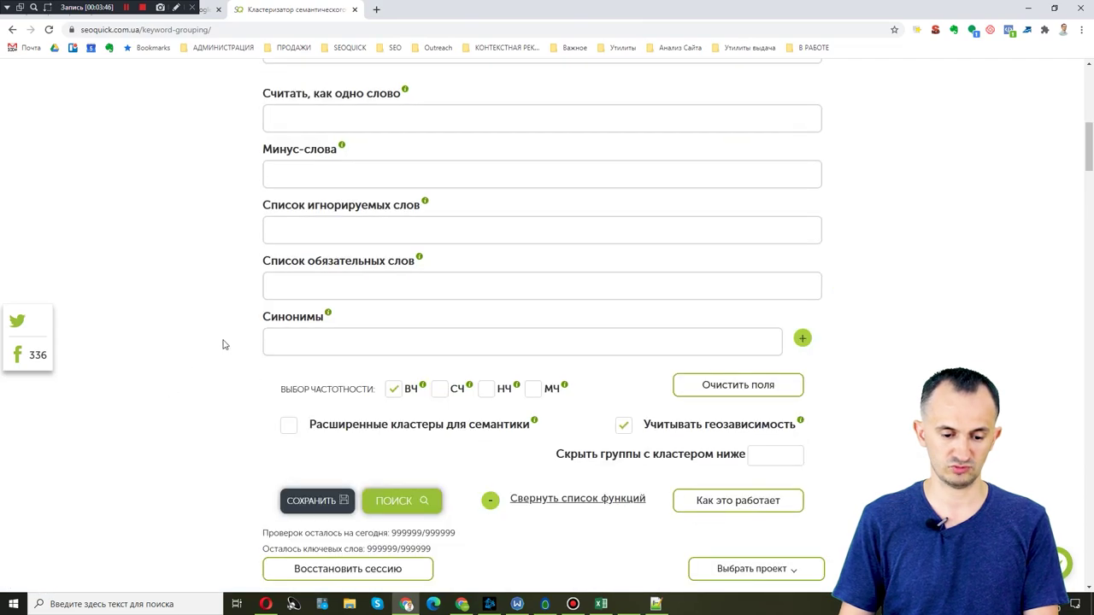
{"action": "left_click", "coordinate": [331, 237]}
{"action": "left_click", "coordinate": [643, 237]}
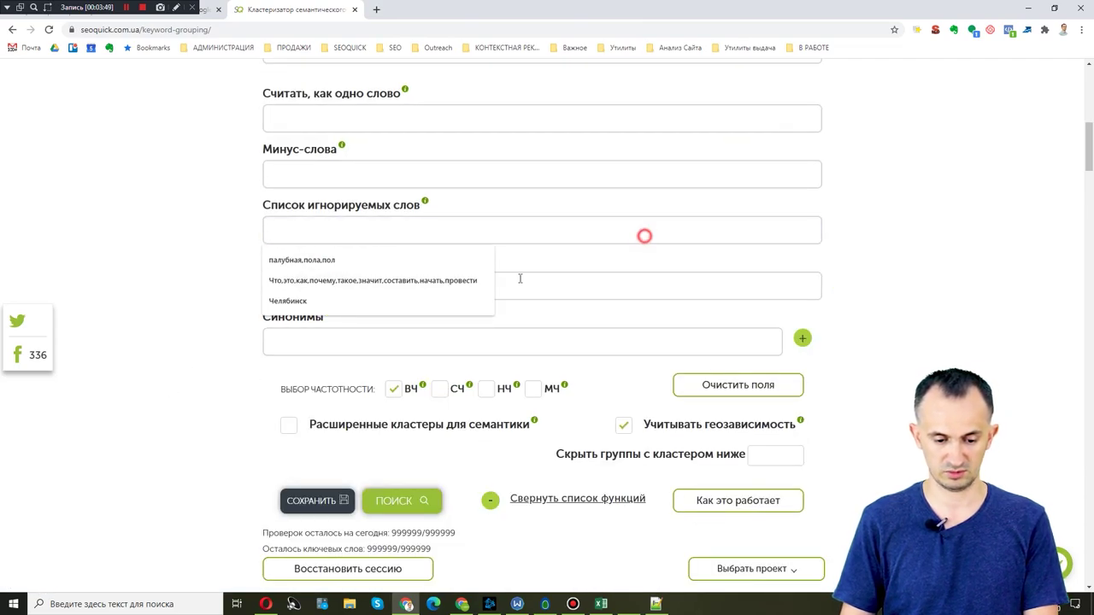
{"action": "left_click", "coordinate": [553, 298]}
{"action": "scroll", "coordinate": [553, 298], "scroll_direction": "up", "scroll_amount": 4}
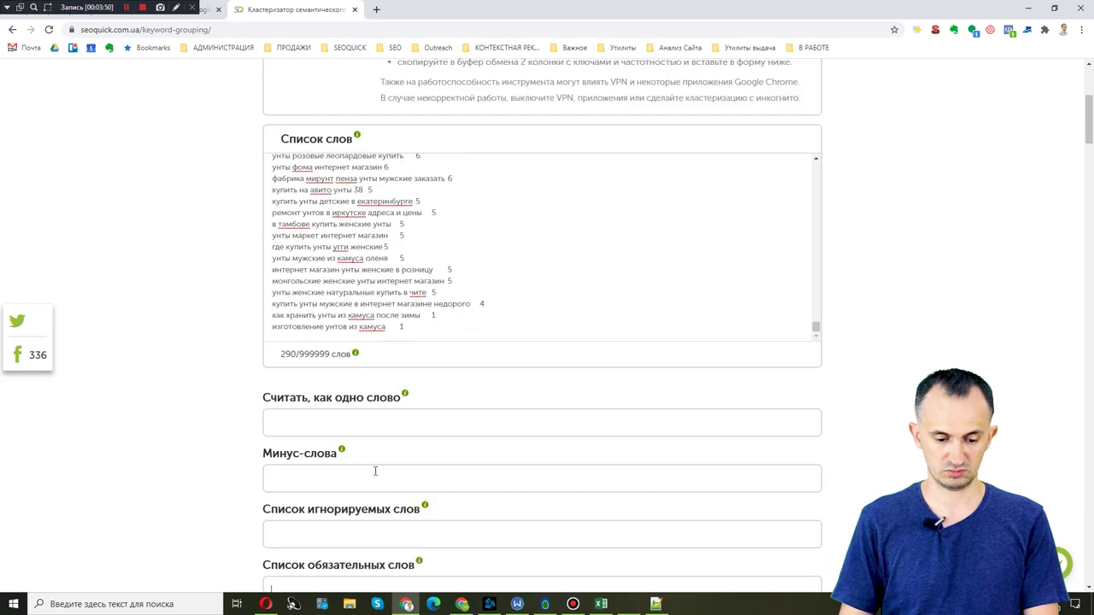
{"action": "left_click", "coordinate": [374, 492]}
- Fill the ignored words list with the saved entry «Что,это,как,почему,такое,значит,составить,начать,провести» and append «,с»
{"action": "left_click", "coordinate": [342, 538]}
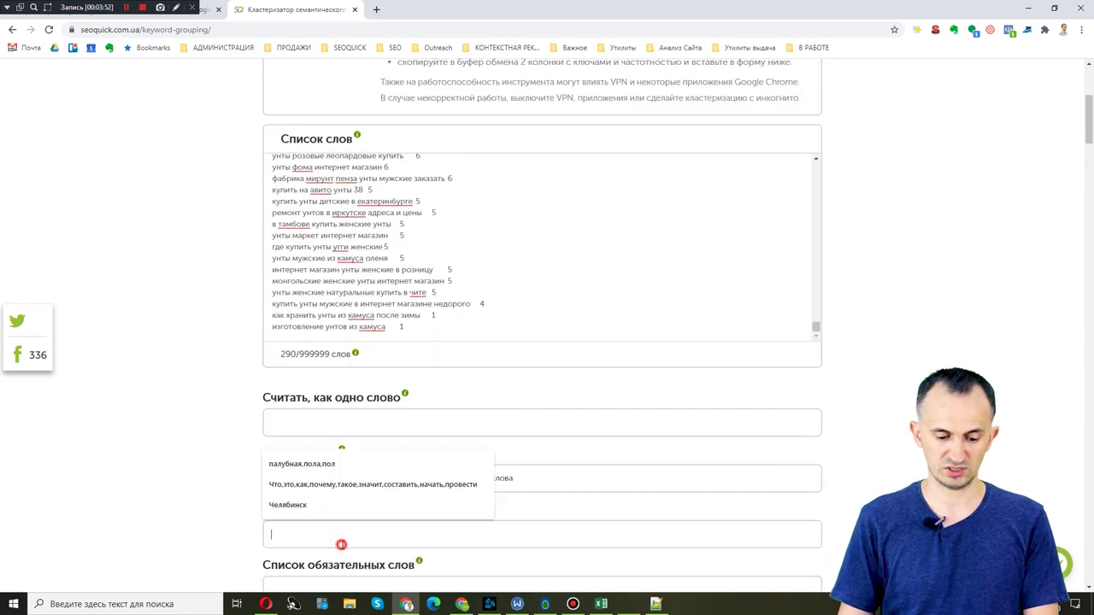
{"action": "left_click", "coordinate": [385, 483]}
{"action": "left_click", "coordinate": [528, 524]}
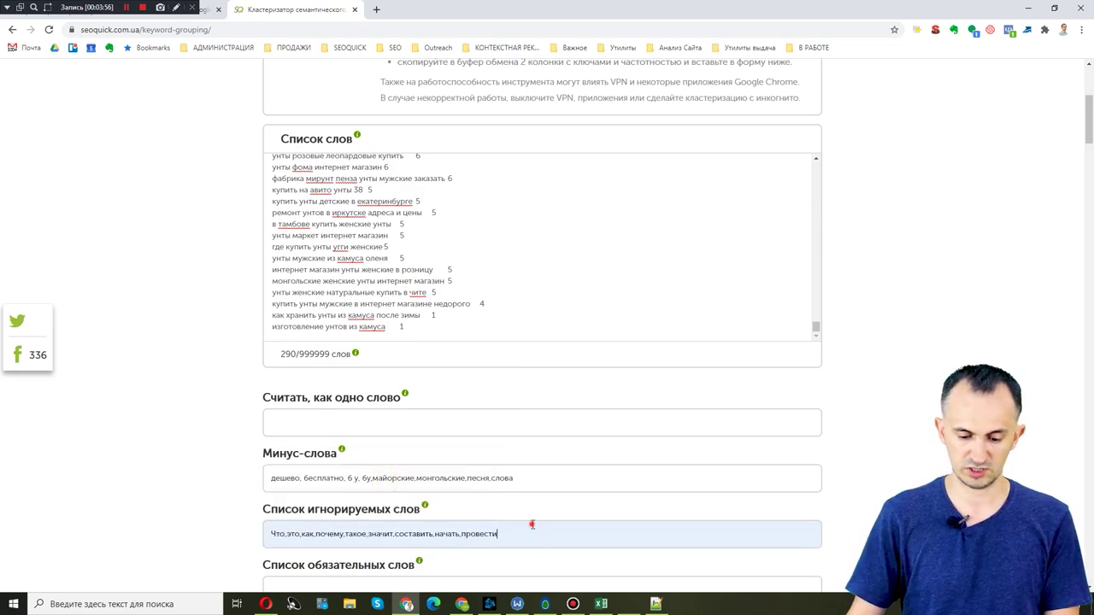
{"action": "type", "text": "?с"}
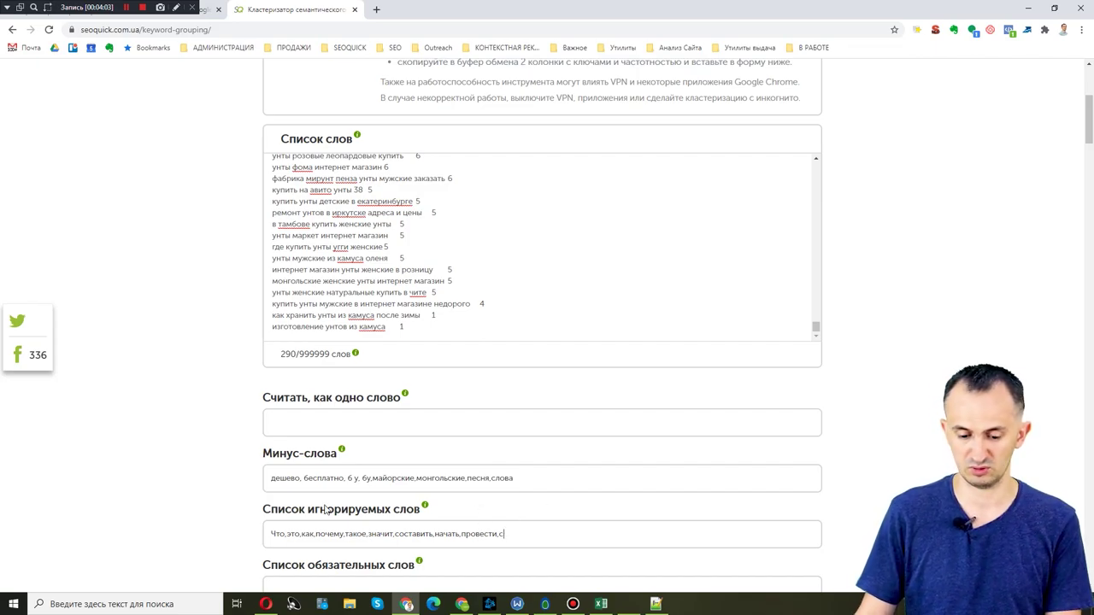
- Switch to the Excel workbook, review the phrase lists on Лист1 and copy the phrase «без подшивки»
{"action": "key", "text": "alt+Tab"}
{"action": "key", "text": "alt+Tab"}
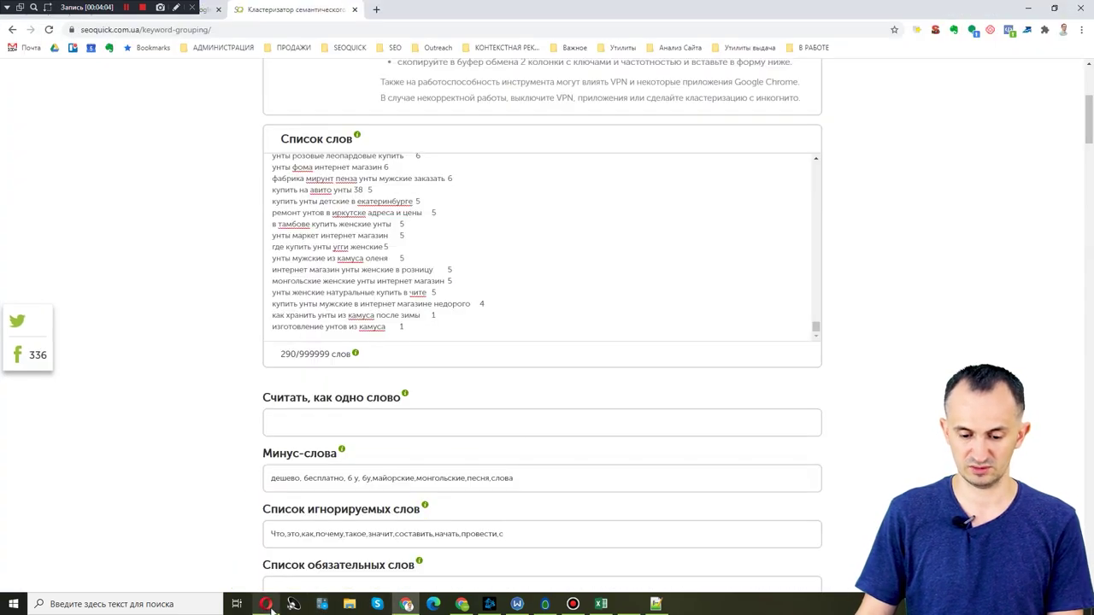
{"action": "left_click", "coordinate": [603, 606]}
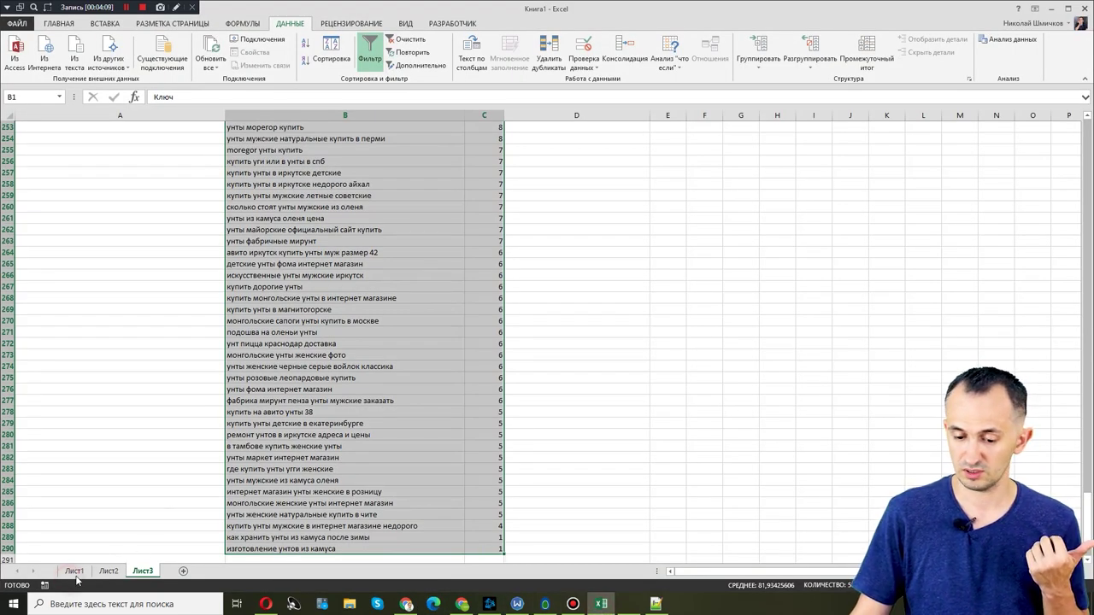
{"action": "left_click", "coordinate": [79, 573]}
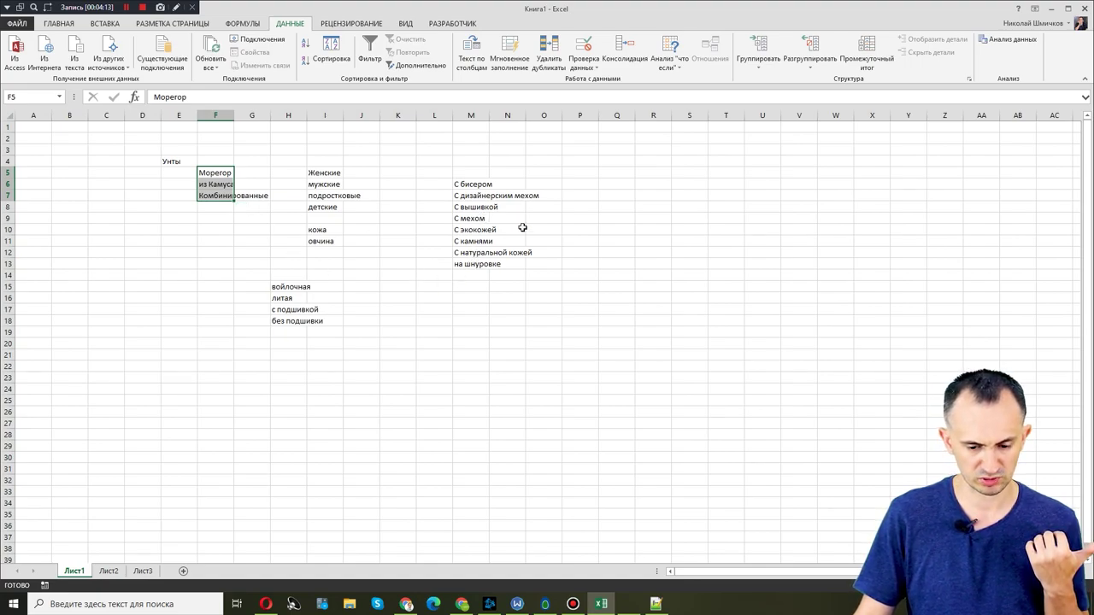
{"action": "left_click_drag", "start_coordinate": [491, 180], "coordinate": [491, 263]}
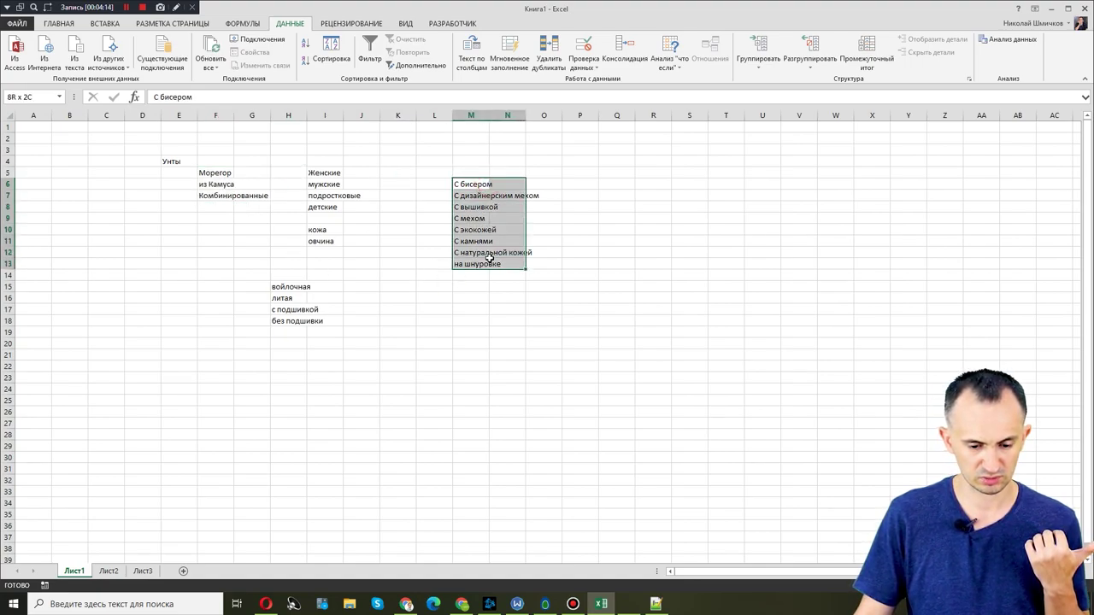
{"action": "left_click", "coordinate": [287, 319]}
- Return to the clustering page in Chrome and enter «без подшивки» in the «Считать, как одно слово» field
{"action": "key", "text": "alt+Tab"}
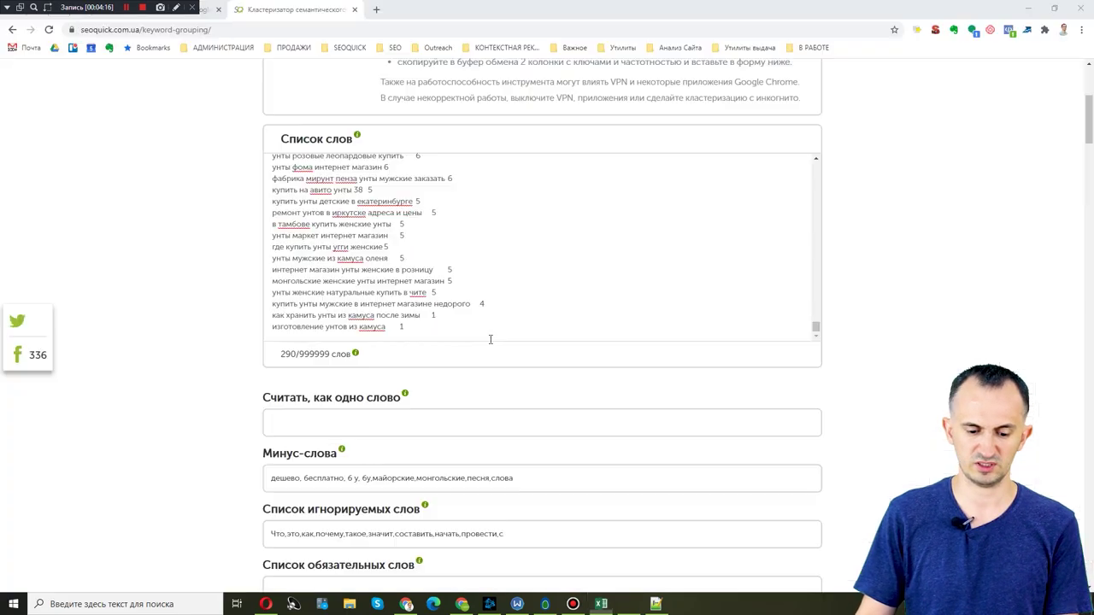
{"action": "scroll", "coordinate": [224, 325], "scroll_direction": "up", "scroll_amount": 4}
{"action": "scroll", "coordinate": [259, 342], "scroll_direction": "down", "scroll_amount": 8}
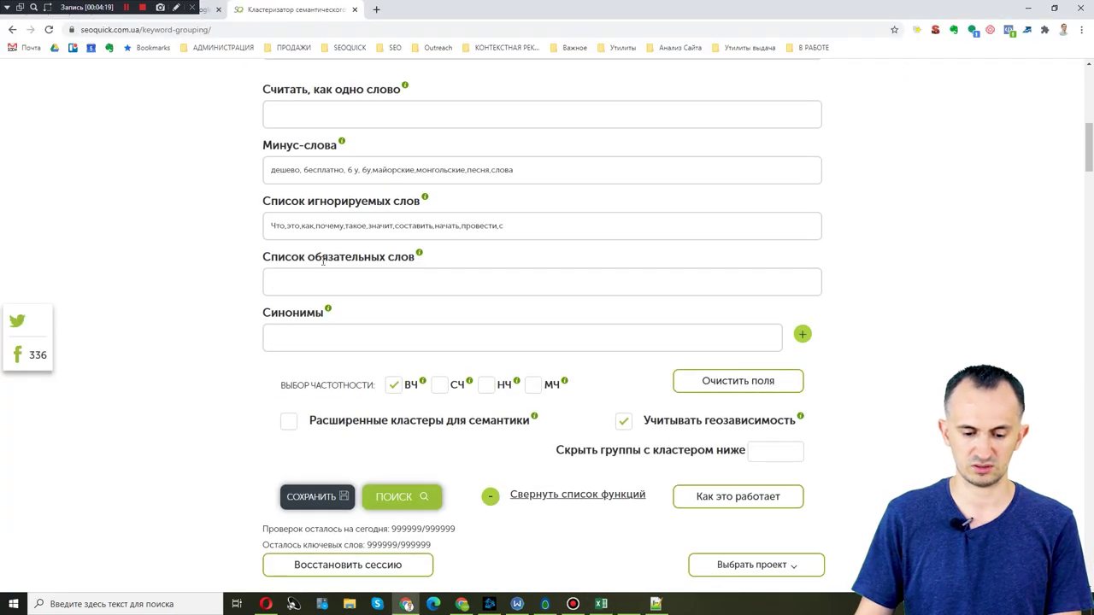
{"action": "scroll", "coordinate": [352, 201], "scroll_direction": "up", "scroll_amount": 2}
{"action": "left_click", "coordinate": [346, 265]}
{"action": "type", "text": "без подшивки"}
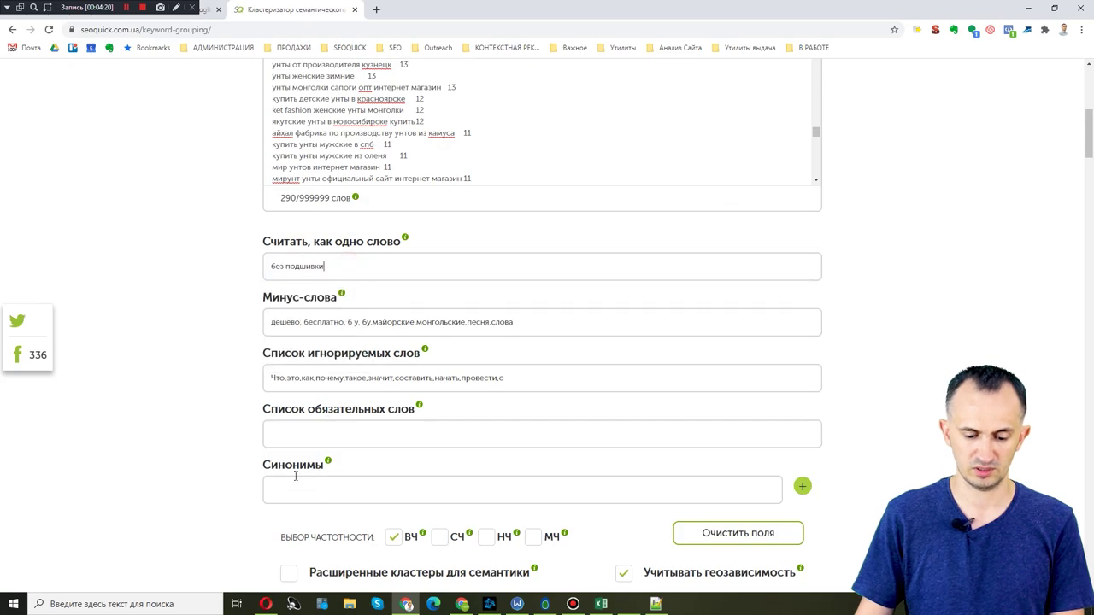
{"action": "left_click", "coordinate": [300, 473]}
{"action": "double_click", "coordinate": [322, 267]}
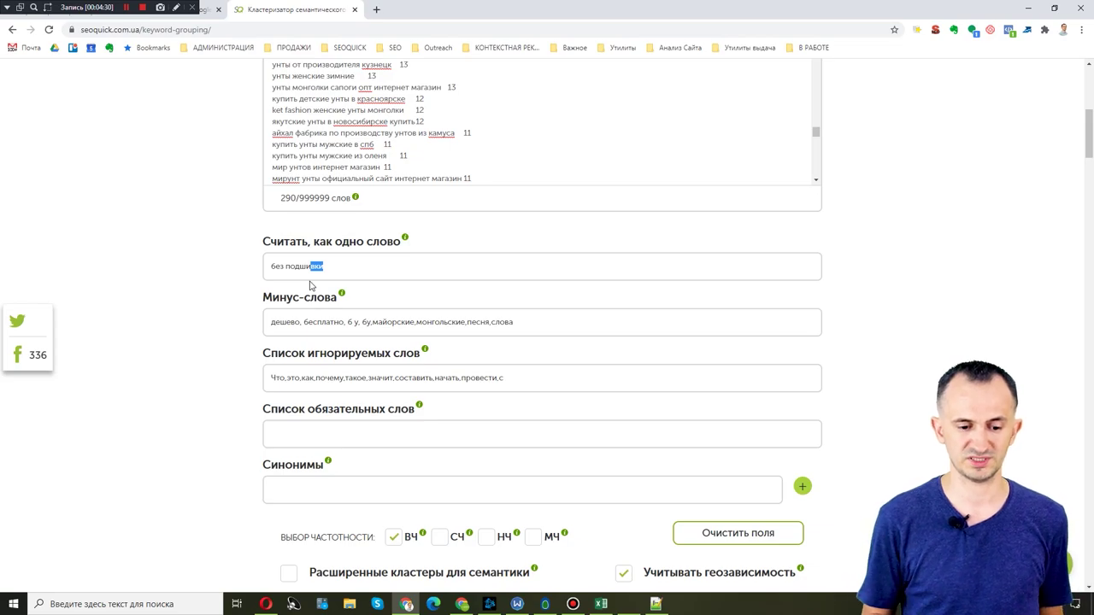
{"action": "left_click", "coordinate": [177, 392]}
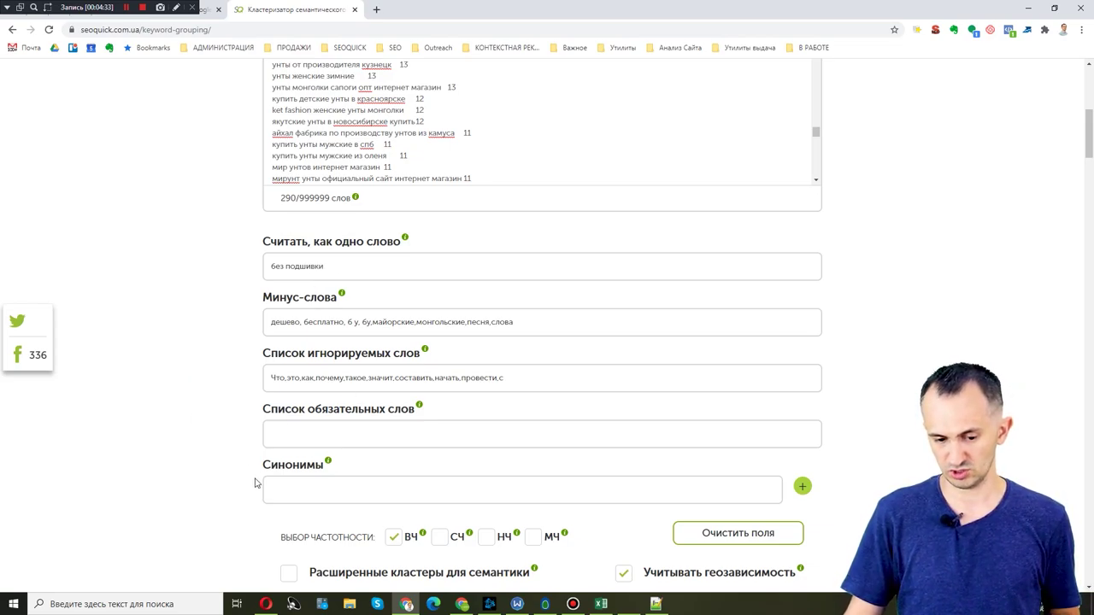
{"action": "left_click", "coordinate": [299, 494]}
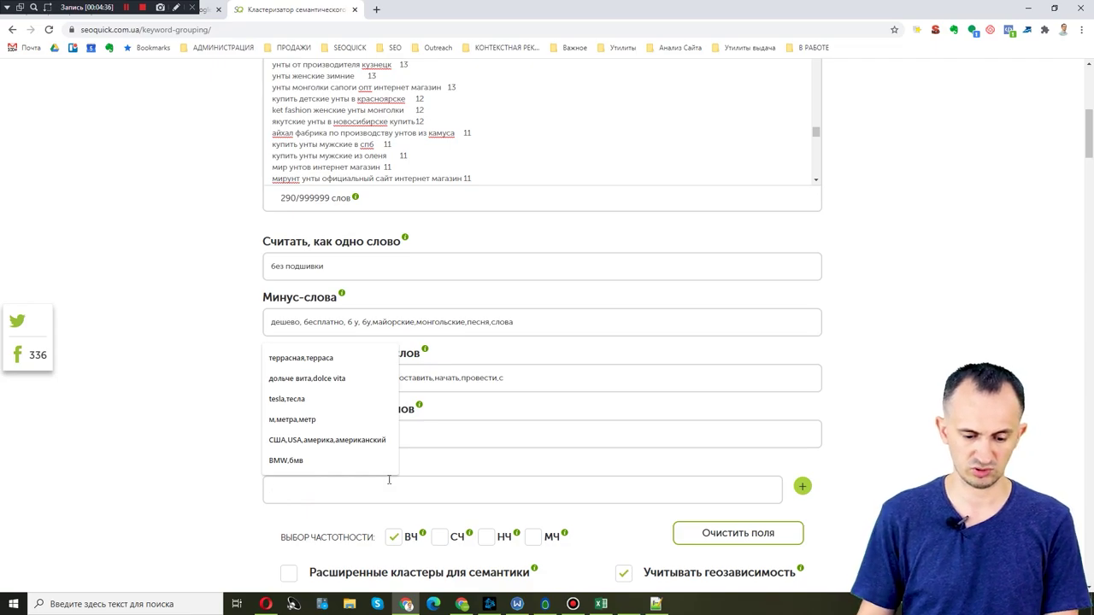
{"action": "scroll", "coordinate": [484, 211], "scroll_direction": "up", "scroll_amount": 5}
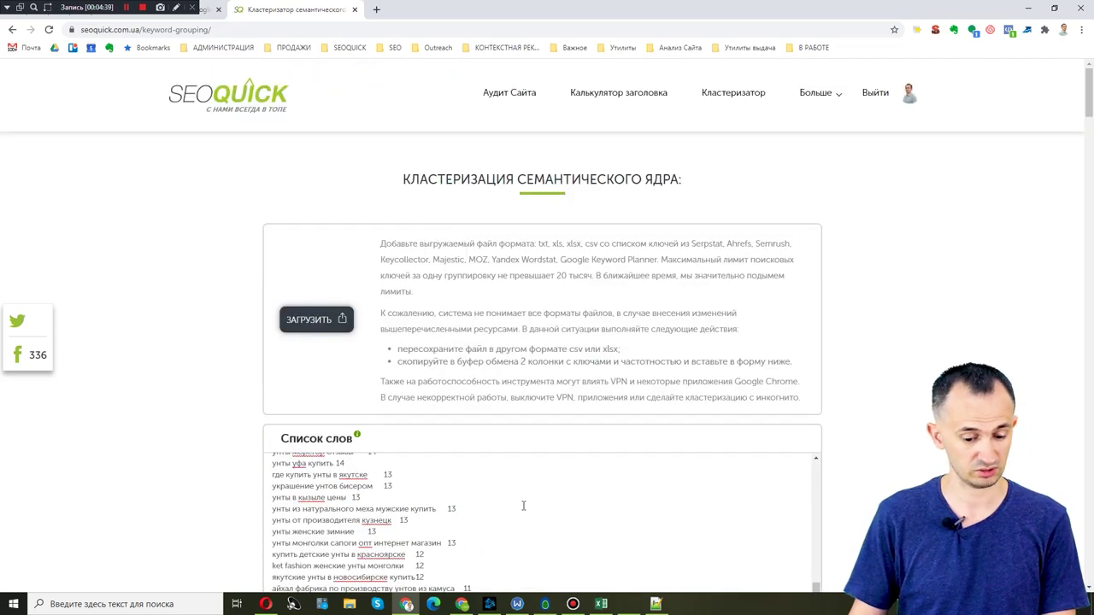
{"action": "scroll", "coordinate": [589, 528], "scroll_direction": "down", "scroll_amount": 5}
- Set the threshold for hiding groups with a lower cluster to 50 and run the clustering
{"action": "scroll", "coordinate": [531, 276], "scroll_direction": "down", "scroll_amount": 8}
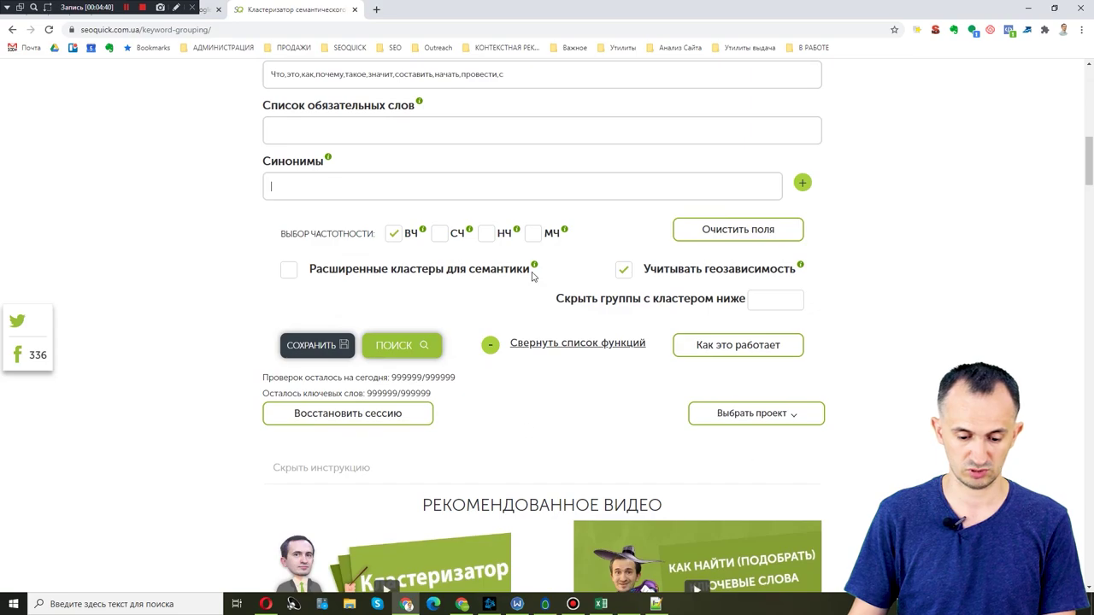
{"action": "left_click", "coordinate": [769, 298]}
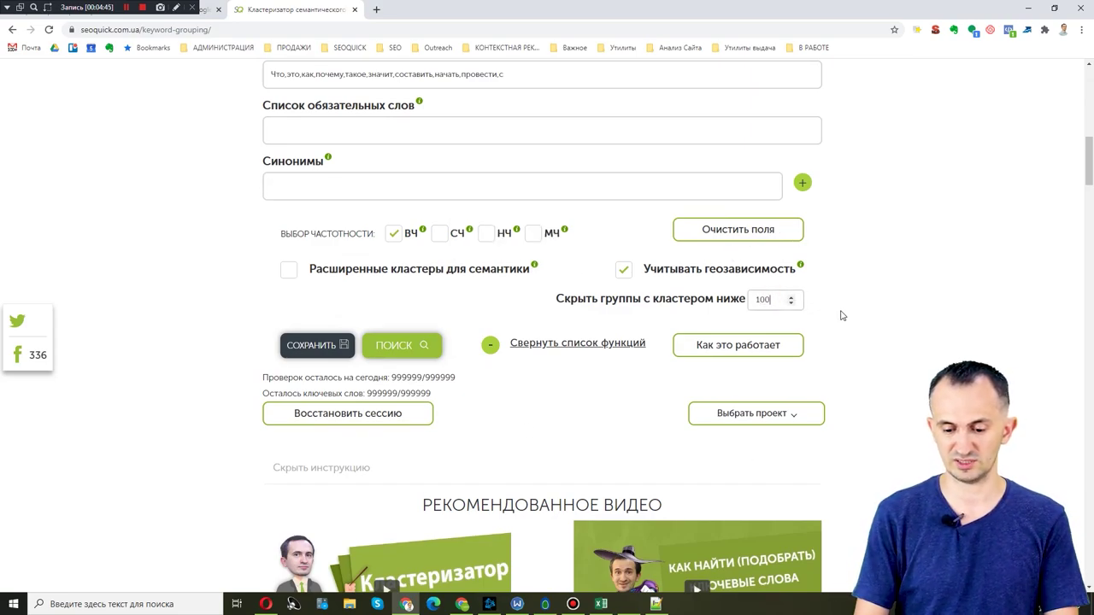
{"action": "type", "text": "10"}
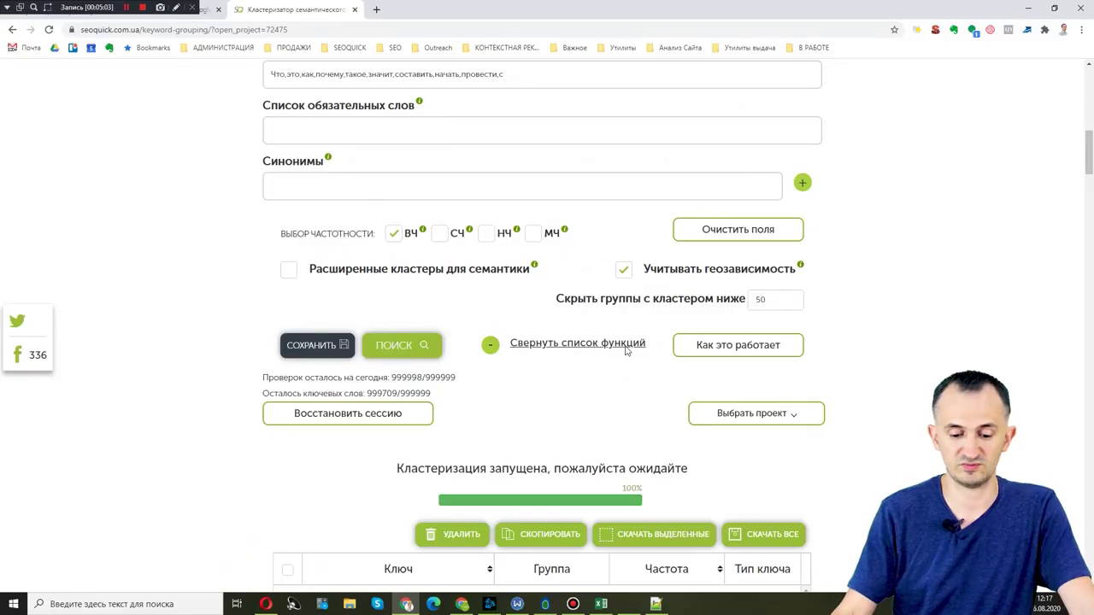
- Examine the keywords inside the resulting clusters, including «унты женские», «унты мужские», «унты натуральные» and «унты интернет»
{"action": "scroll", "coordinate": [560, 353], "scroll_direction": "down", "scroll_amount": 6}
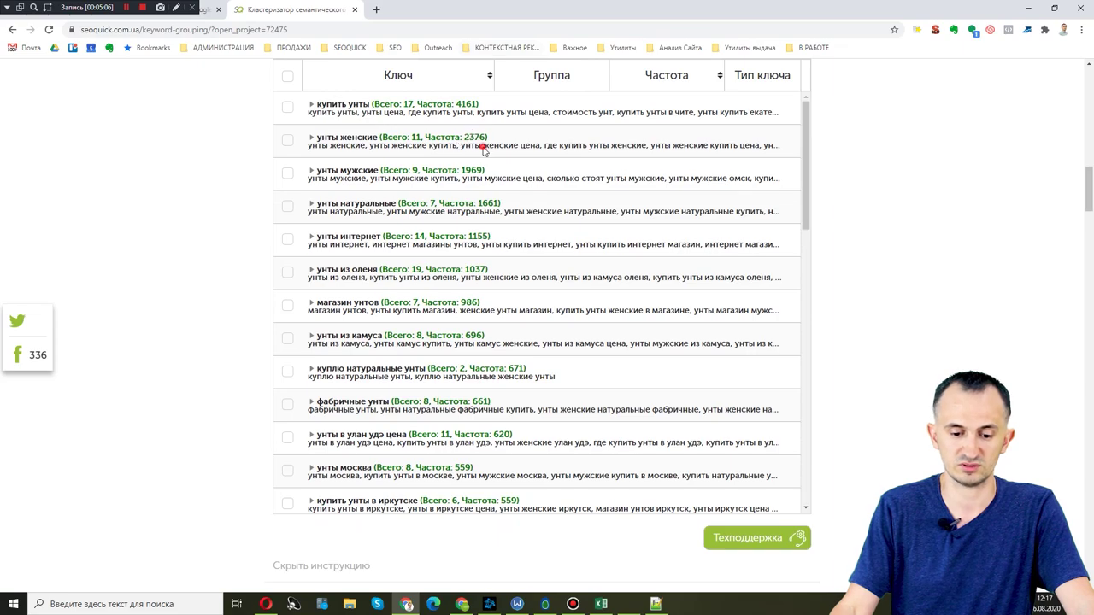
{"action": "left_click", "coordinate": [484, 149]}
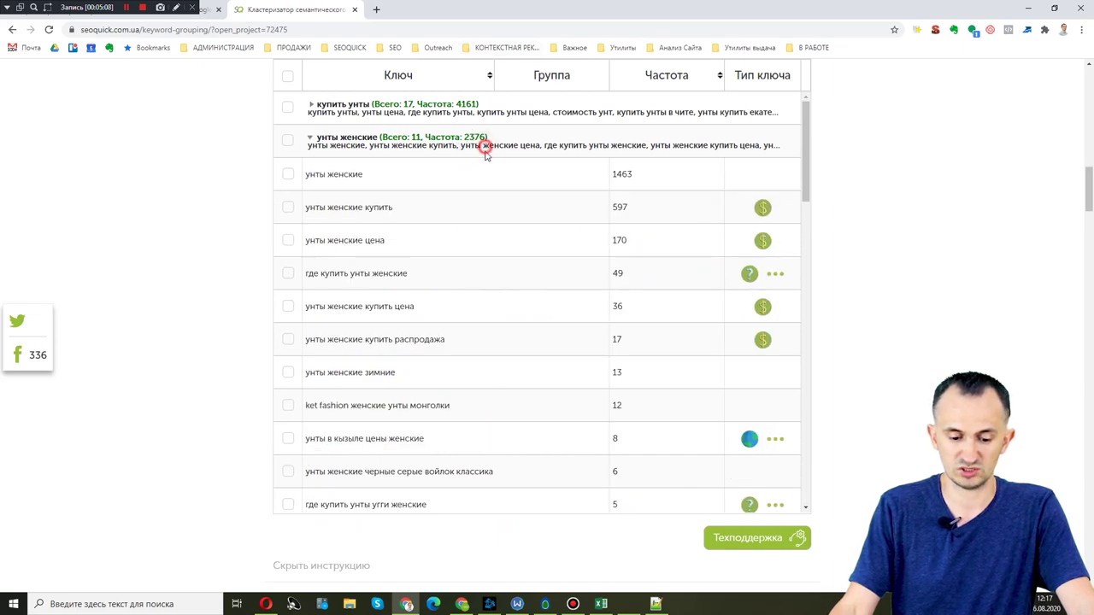
{"action": "left_click", "coordinate": [483, 147]}
{"action": "left_click", "coordinate": [367, 171]}
{"action": "left_click", "coordinate": [439, 171]}
{"action": "left_click", "coordinate": [434, 205]}
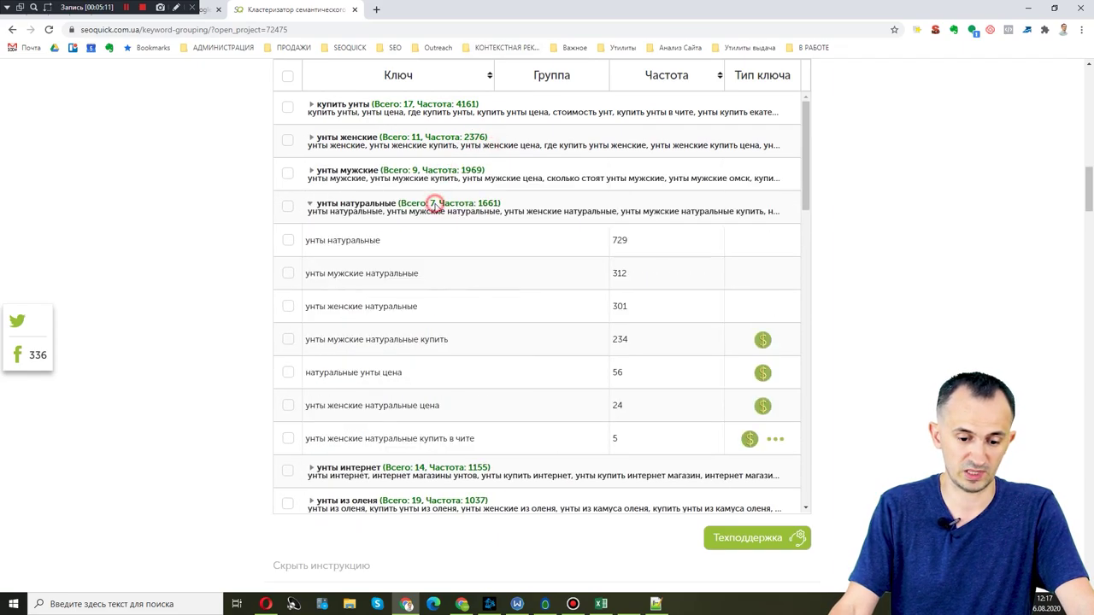
{"action": "left_click", "coordinate": [434, 205]}
{"action": "left_click", "coordinate": [419, 237]}
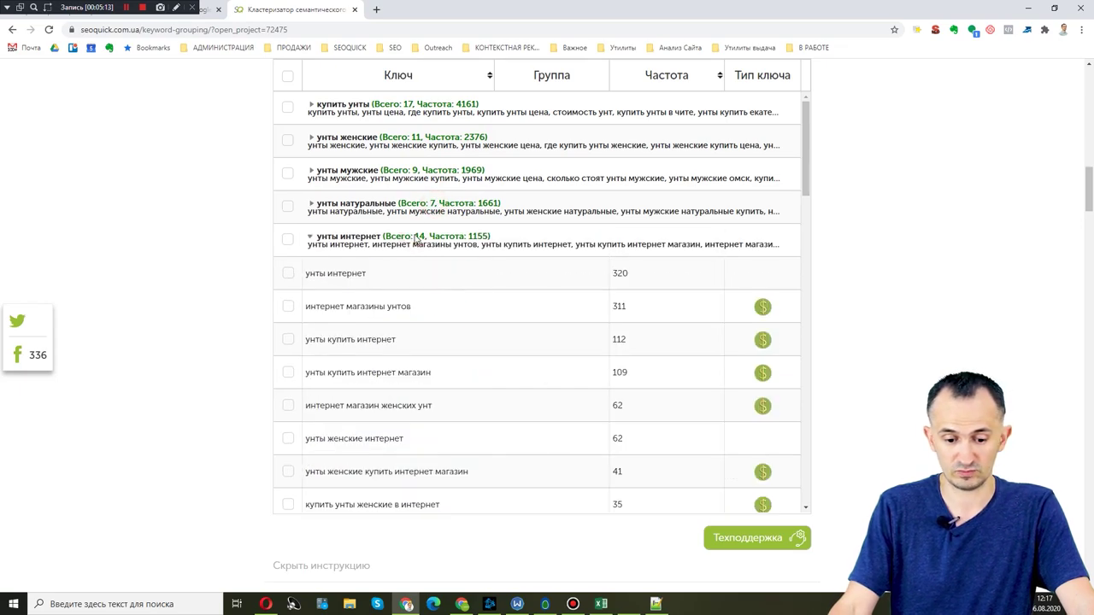
- Examine the keywords inside the «унты из оленя» and «магазин унтов» clusters, collapsing each cluster after viewing it
{"action": "left_click", "coordinate": [417, 237]}
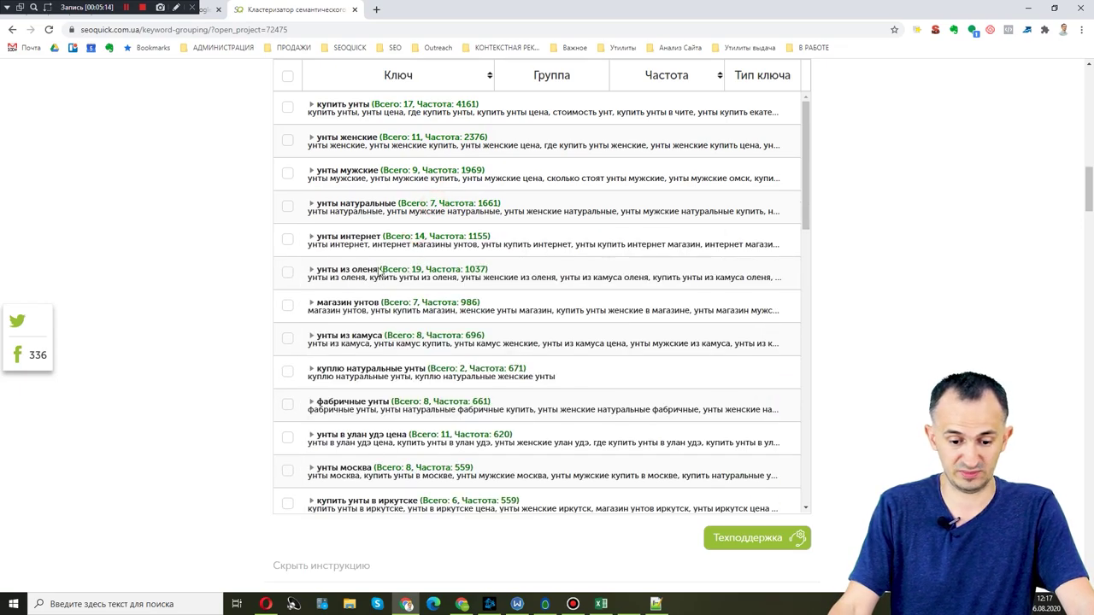
{"action": "left_click", "coordinate": [379, 269]}
{"action": "left_click", "coordinate": [380, 270]}
{"action": "left_click", "coordinate": [395, 303]}
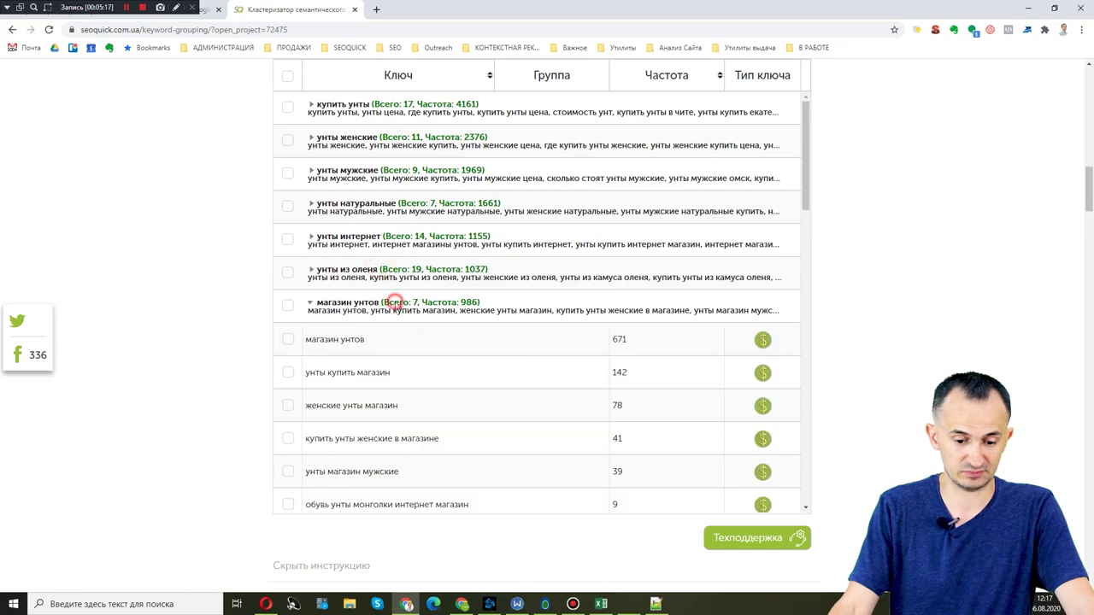
{"action": "scroll", "coordinate": [400, 310], "scroll_direction": "down", "scroll_amount": 2}
{"action": "scroll", "coordinate": [399, 311], "scroll_direction": "up", "scroll_amount": 2}
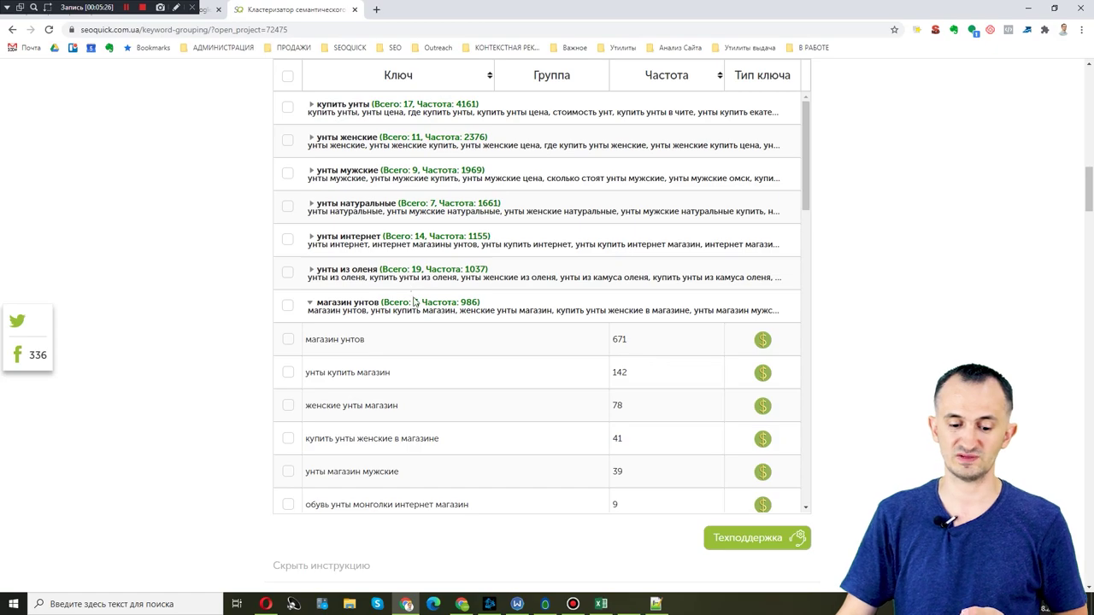
{"action": "left_click", "coordinate": [414, 302]}
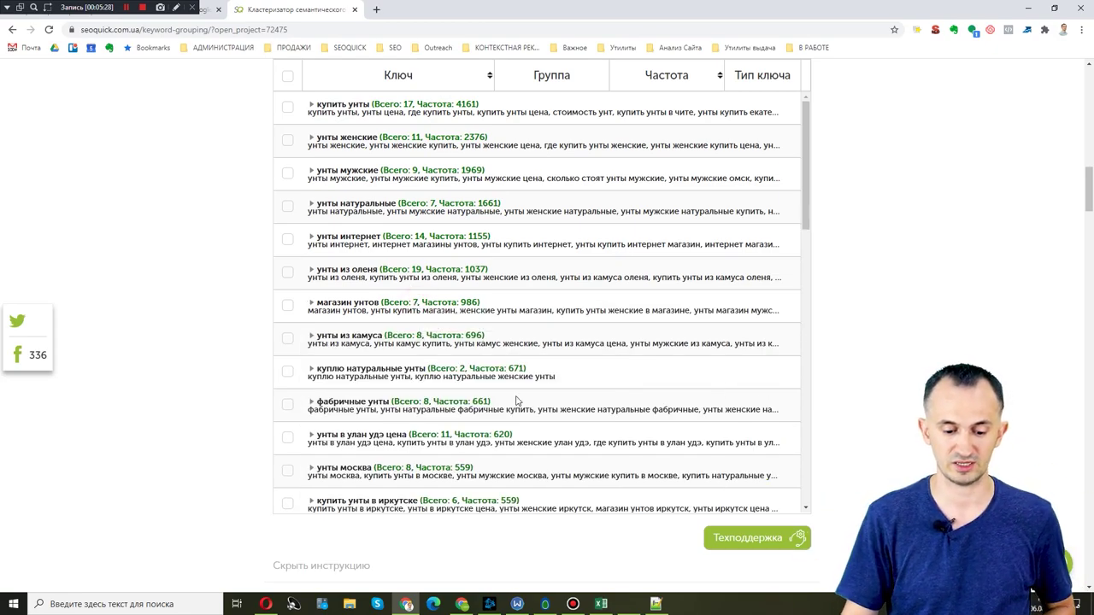
- Review the full list of clusters down to «Не сгруппировано», along with the clustering settings above it
{"action": "scroll", "coordinate": [504, 407], "scroll_direction": "down", "scroll_amount": 2}
{"action": "scroll", "coordinate": [514, 409], "scroll_direction": "up", "scroll_amount": 2}
{"action": "scroll", "coordinate": [842, 141], "scroll_direction": "up", "scroll_amount": 4}
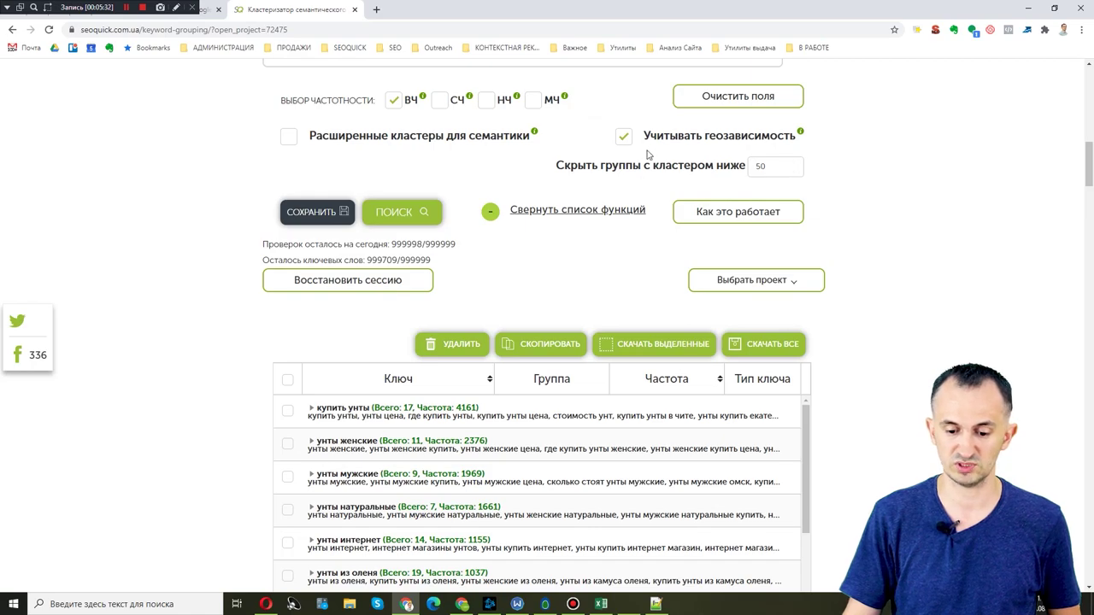
{"action": "scroll", "coordinate": [574, 488], "scroll_direction": "down", "scroll_amount": 10}
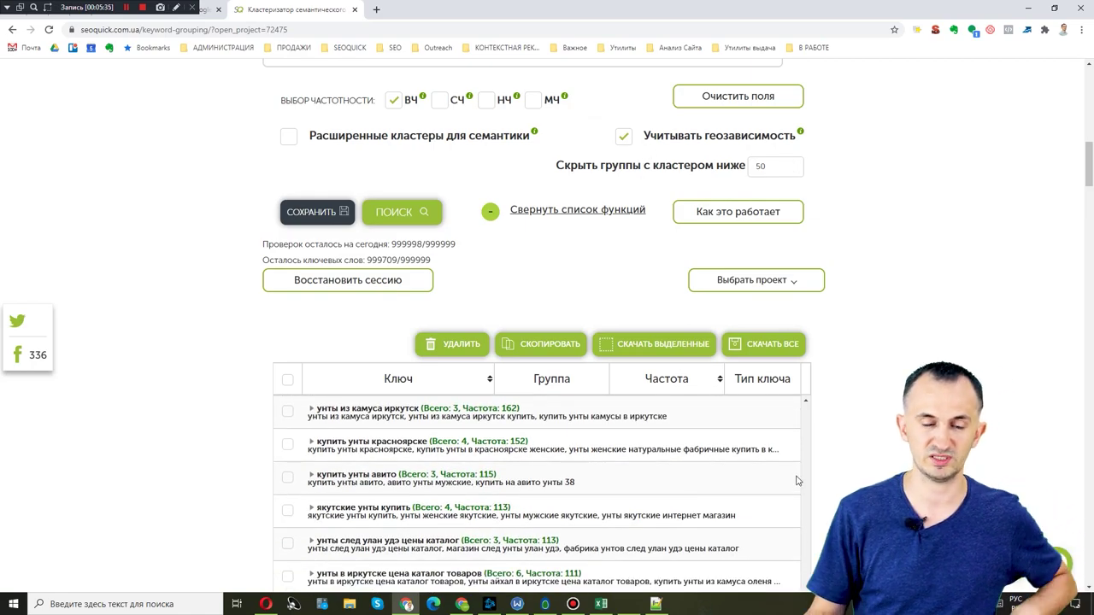
{"action": "scroll", "coordinate": [801, 460], "scroll_direction": "down", "scroll_amount": 2}
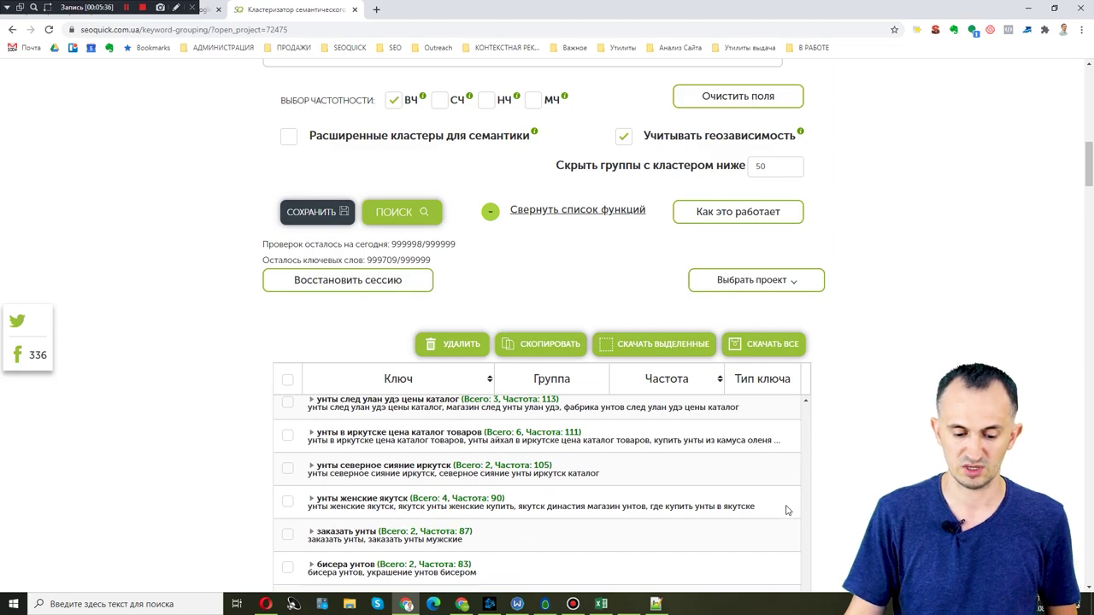
{"action": "scroll", "coordinate": [774, 519], "scroll_direction": "down", "scroll_amount": 4}
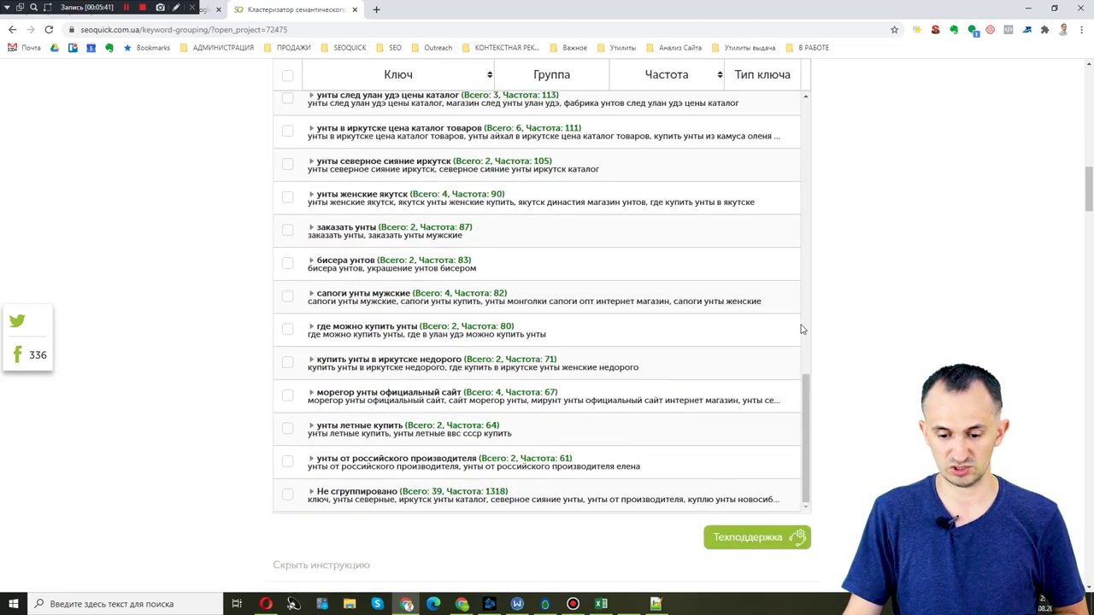
{"action": "scroll", "coordinate": [674, 215], "scroll_direction": "up", "scroll_amount": 10}
{"action": "scroll", "coordinate": [469, 288], "scroll_direction": "up", "scroll_amount": 4}
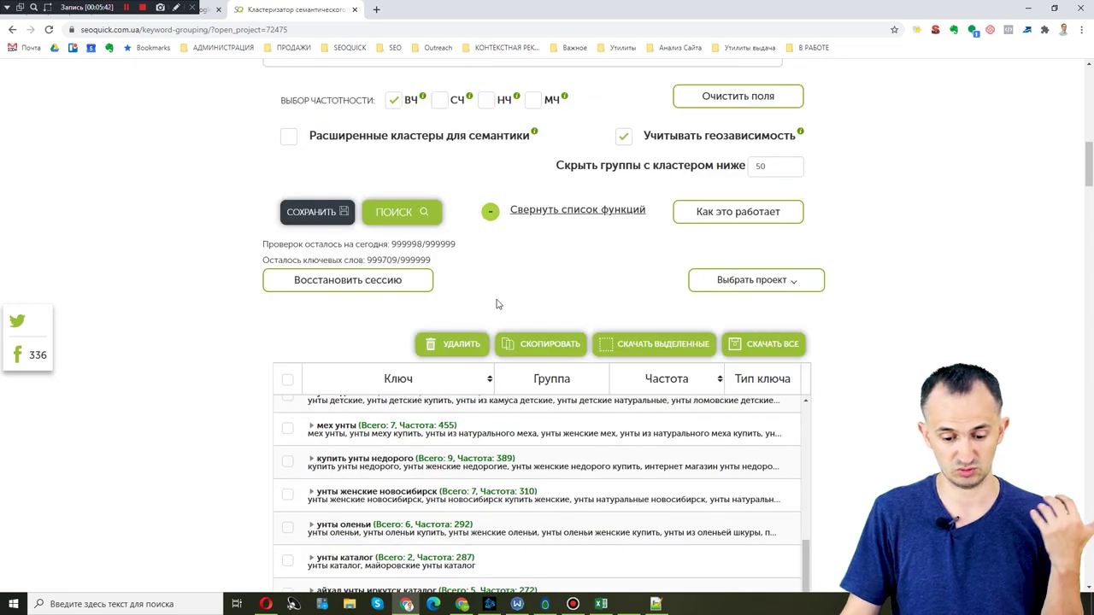
{"action": "left_click", "coordinate": [765, 345]}
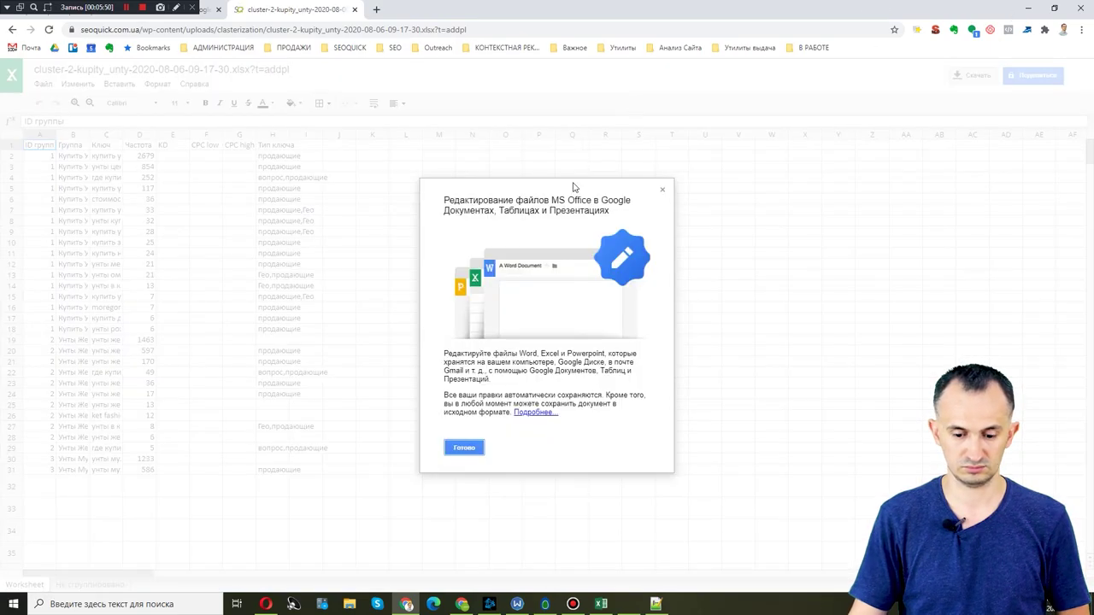
{"action": "left_click", "coordinate": [464, 448]}
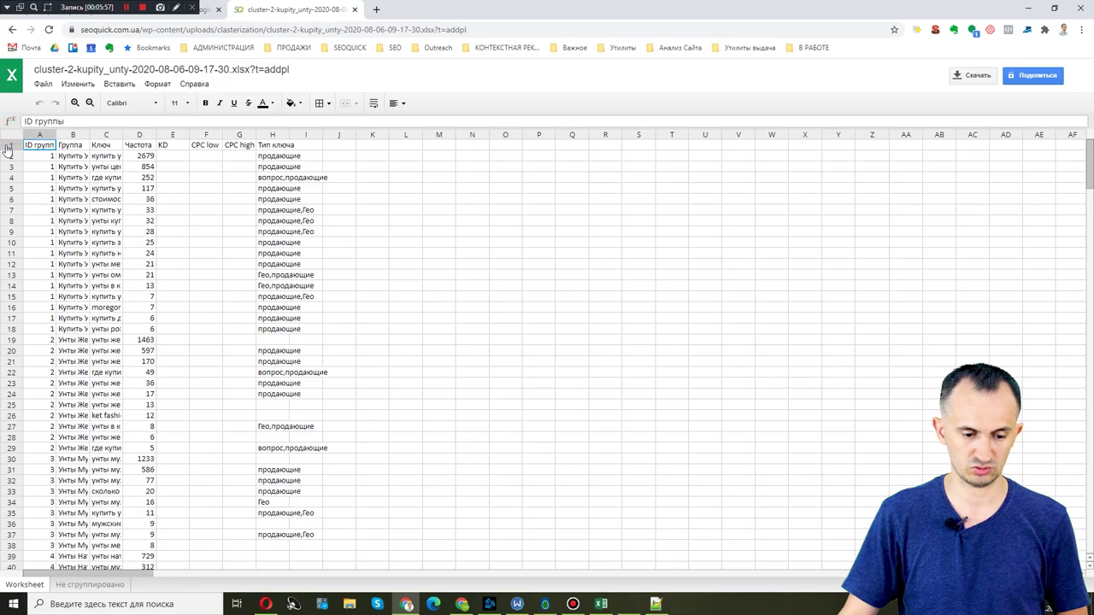
{"action": "left_click", "coordinate": [264, 221]}
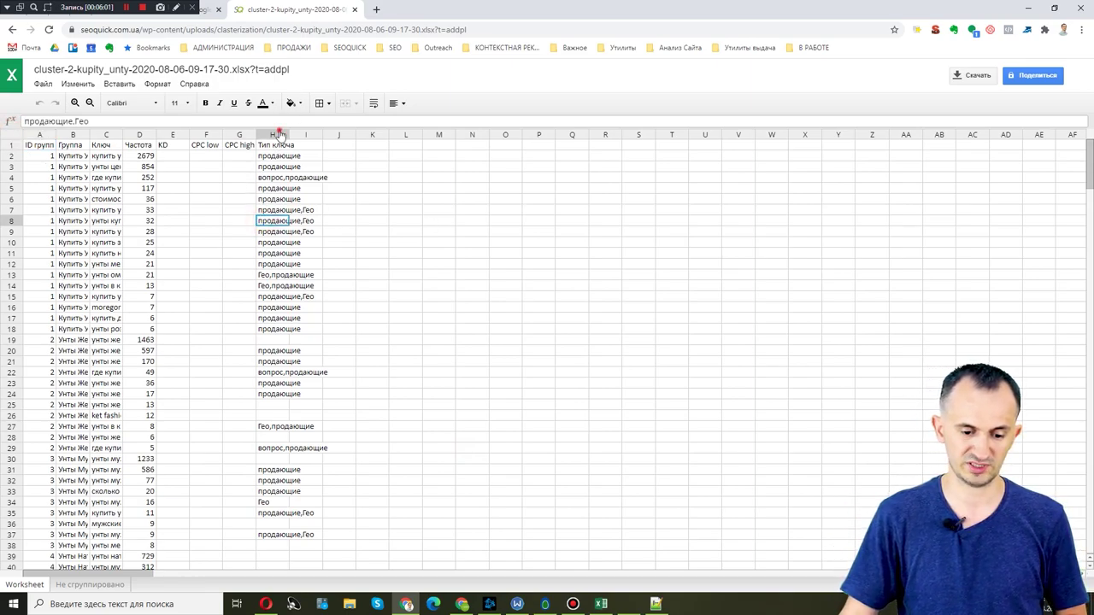
{"action": "left_click_drag", "start_coordinate": [279, 134], "coordinate": [52, 134]}
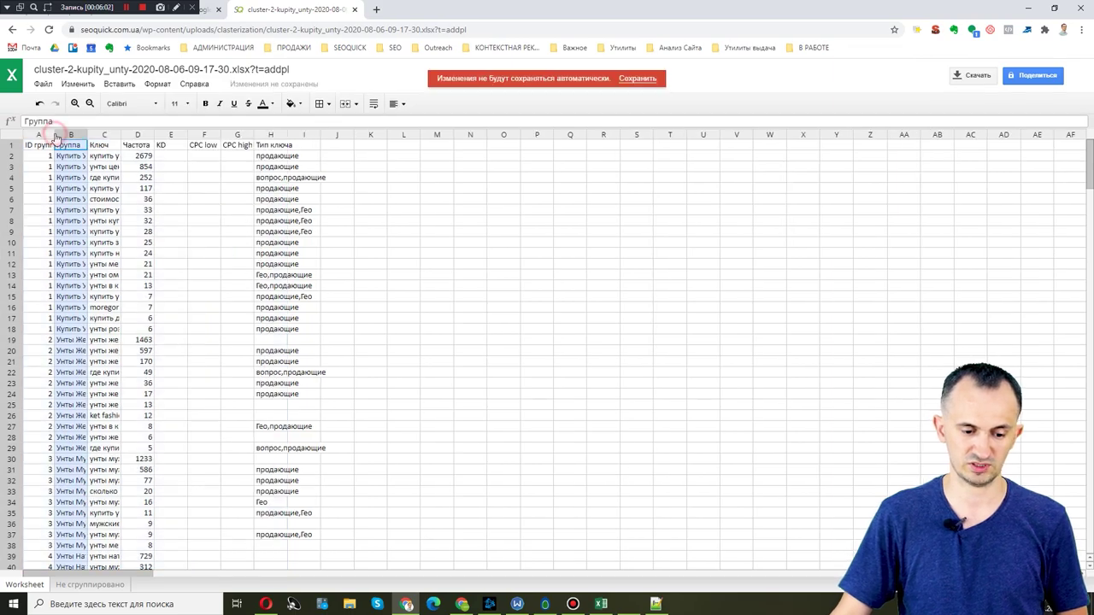
{"action": "left_click", "coordinate": [645, 80]}
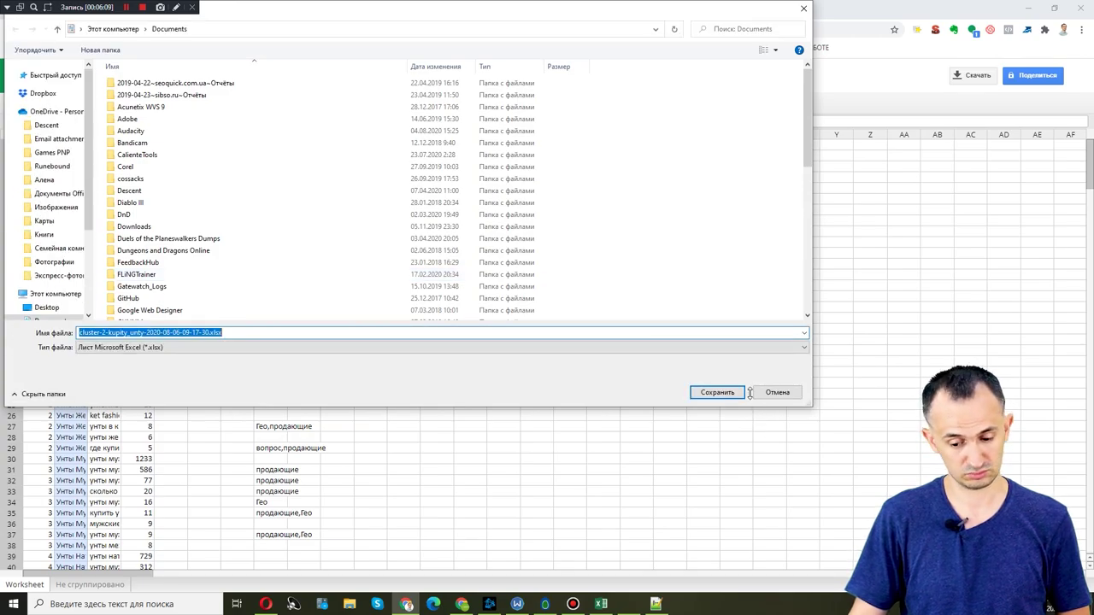
{"action": "left_click", "coordinate": [704, 398]}
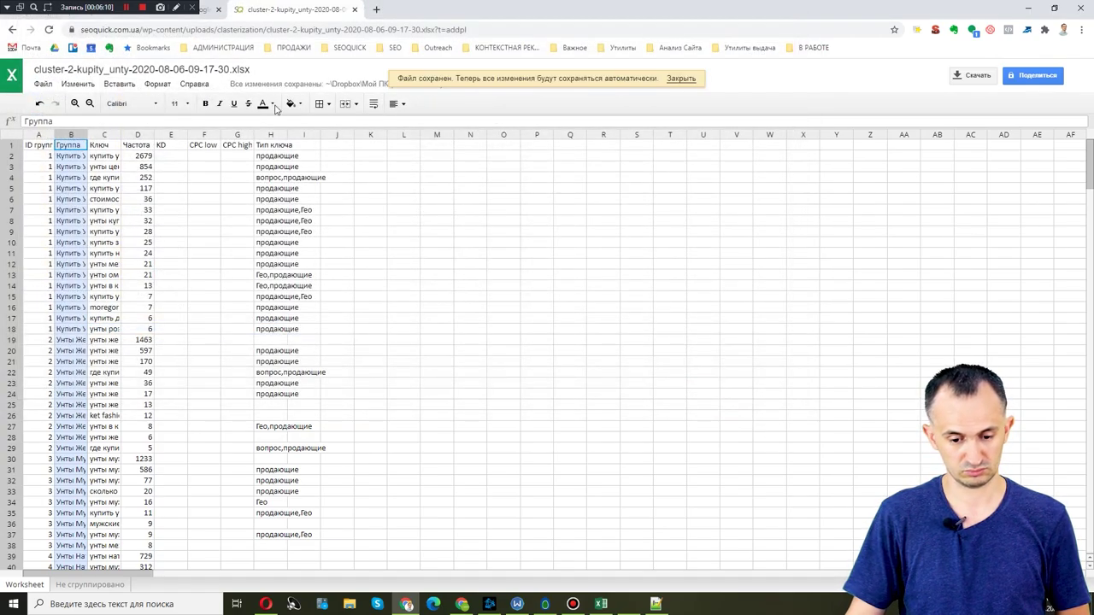
- Adjust the widths of the «Группа» and «Ключ» columns so that the group names and keywords are fully readable
{"action": "left_click_drag", "start_coordinate": [270, 135], "coordinate": [347, 134]}
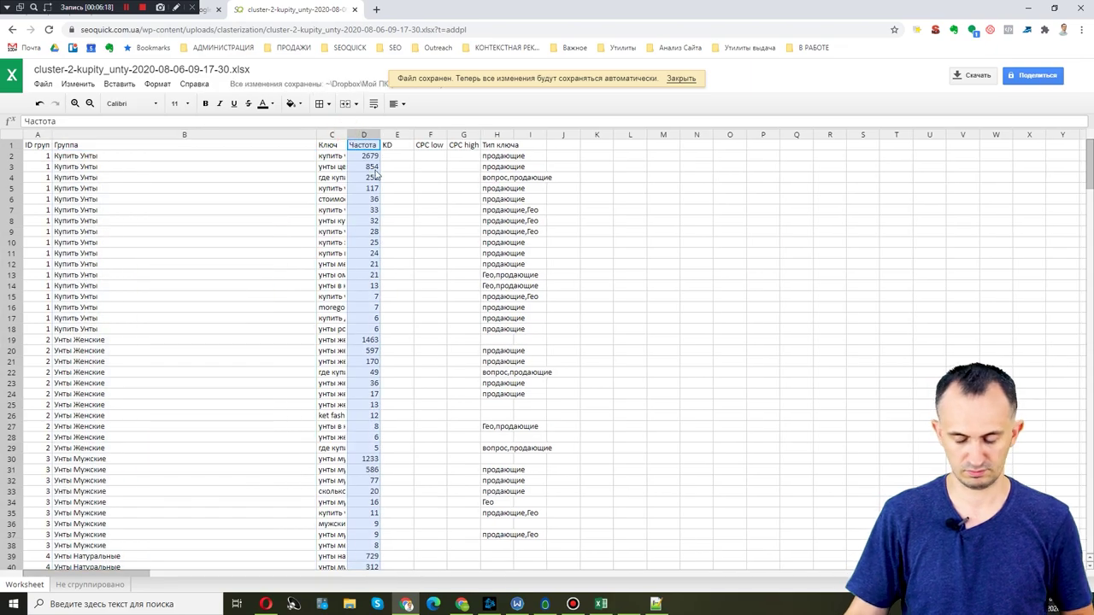
{"action": "left_click_drag", "start_coordinate": [322, 135], "coordinate": [290, 135]}
{"action": "left_click", "coordinate": [349, 136]}
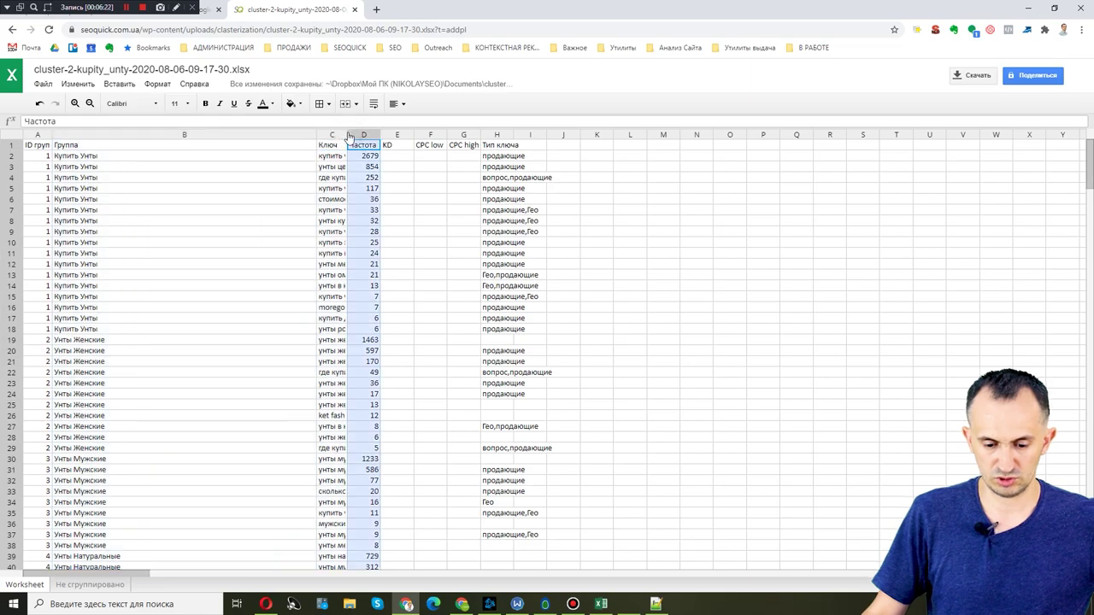
{"action": "left_click_drag", "start_coordinate": [347, 134], "coordinate": [346, 134]}
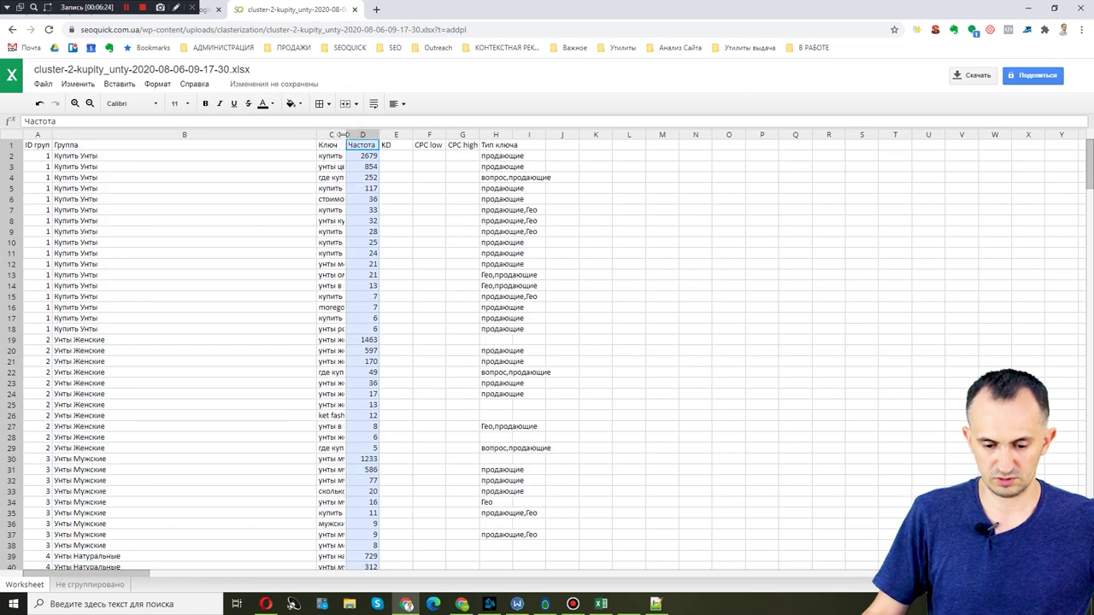
{"action": "left_click", "coordinate": [340, 135]}
{"action": "double_click", "coordinate": [347, 135]}
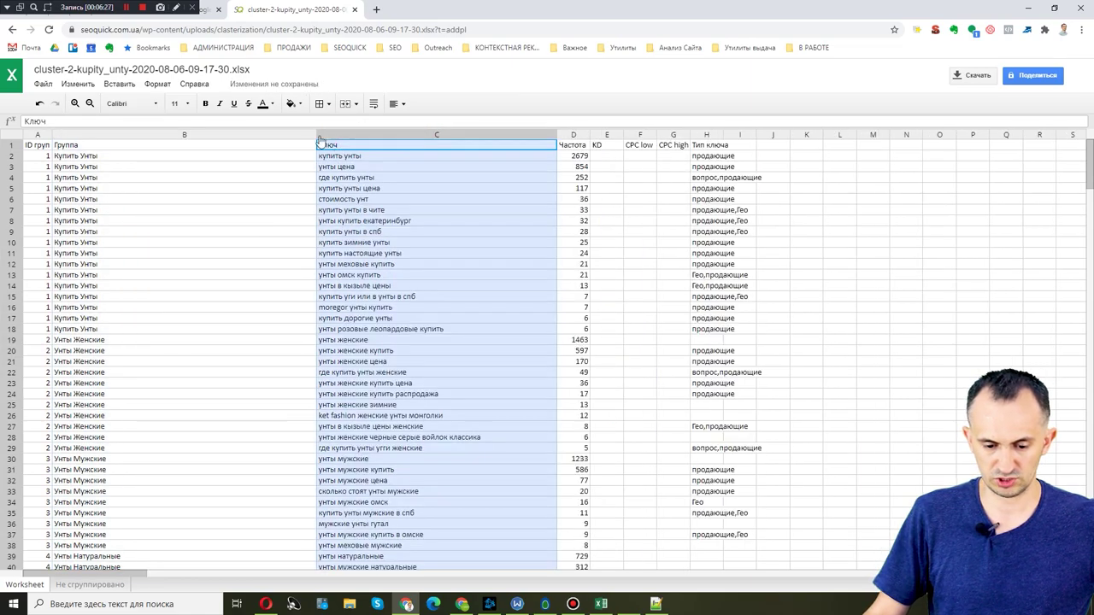
{"action": "left_click_drag", "start_coordinate": [320, 141], "coordinate": [137, 154]}
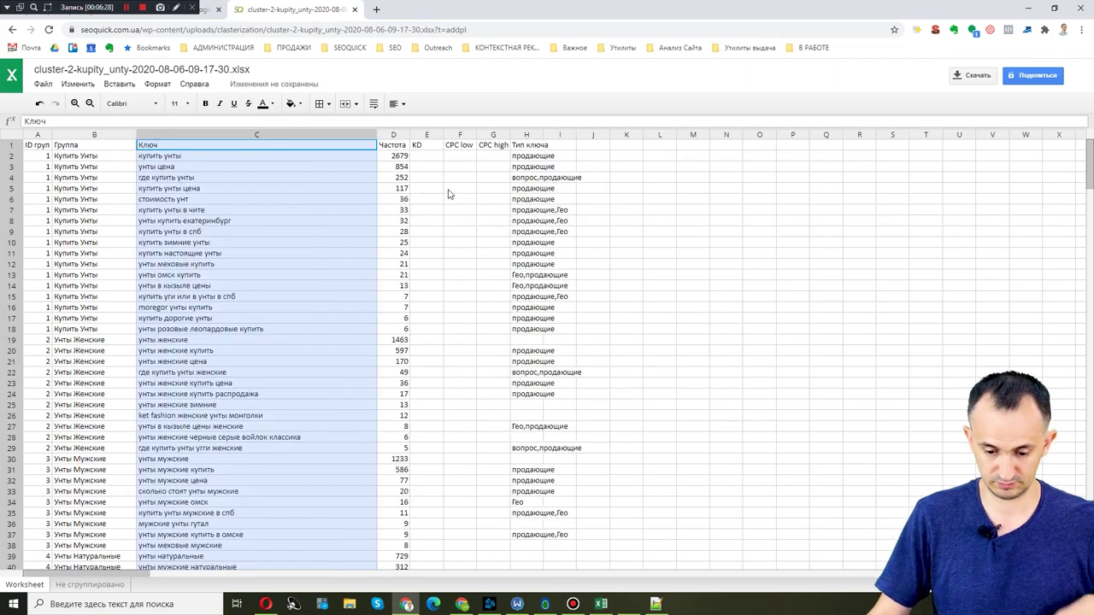
- Copy columns A to H of the cluster table and paste them into a new sheet of the Excel workbook Книга1, starting at cell A2
{"action": "left_click_drag", "start_coordinate": [524, 135], "coordinate": [37, 135]}
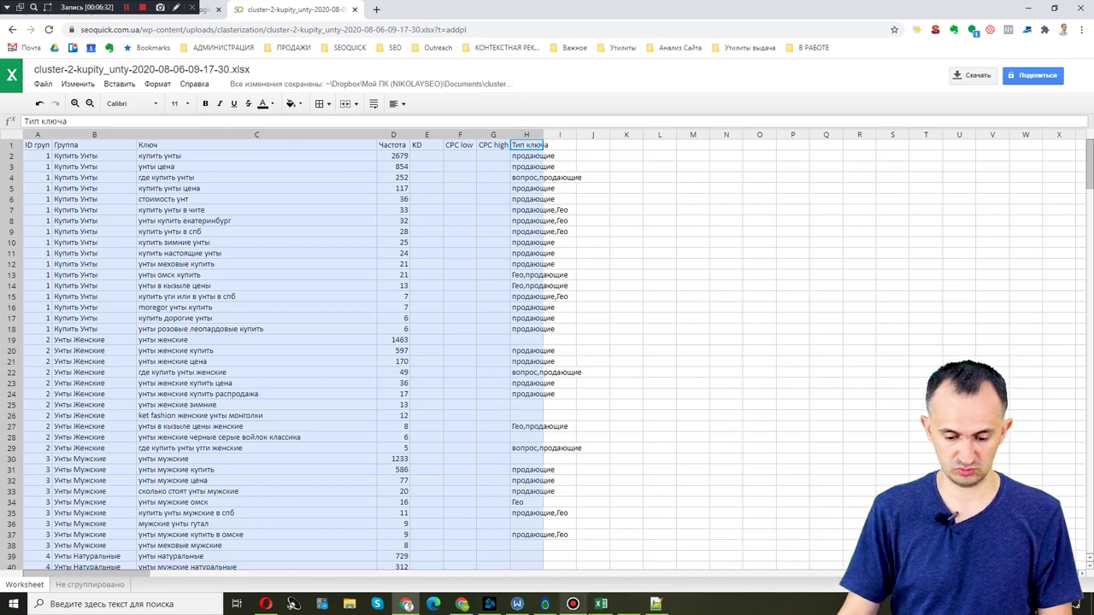
{"action": "left_click", "coordinate": [601, 604]}
{"action": "left_click", "coordinate": [182, 571]}
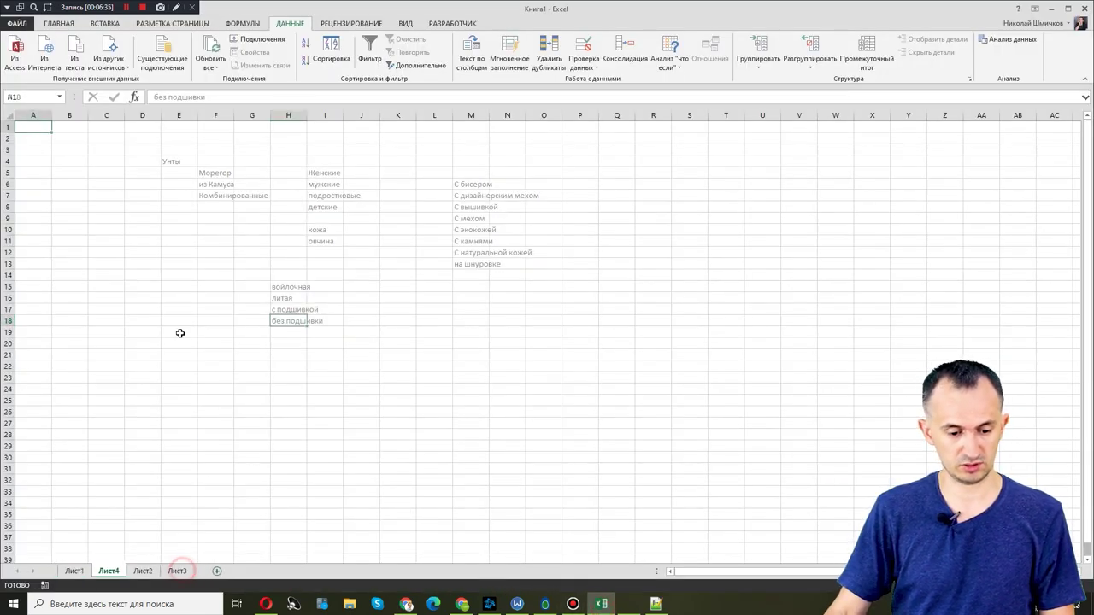
{"action": "right_click", "coordinate": [27, 141]}
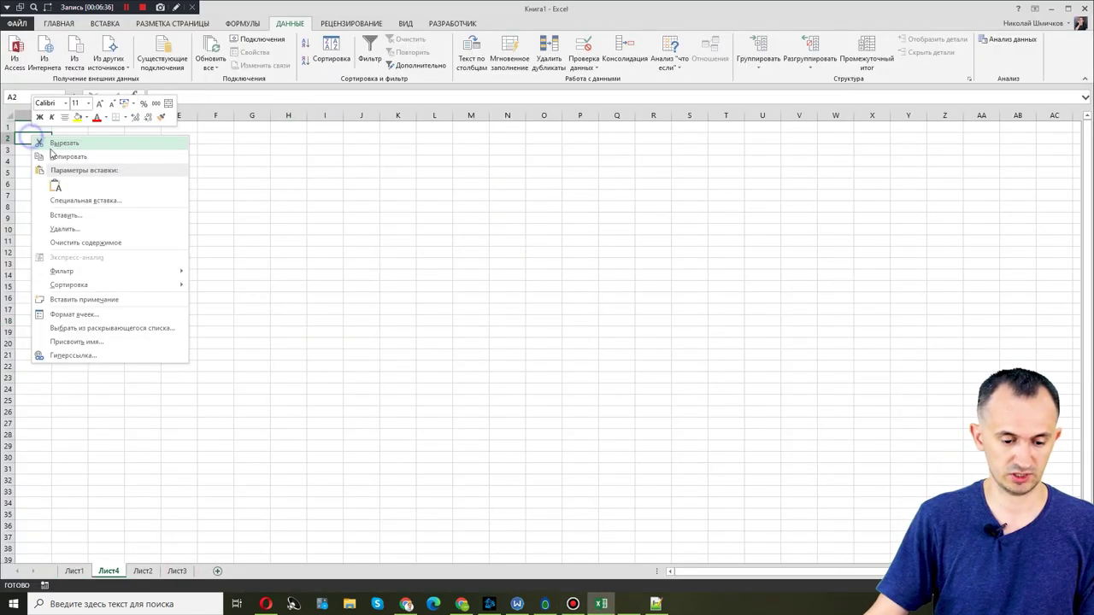
{"action": "left_click", "coordinate": [63, 186]}
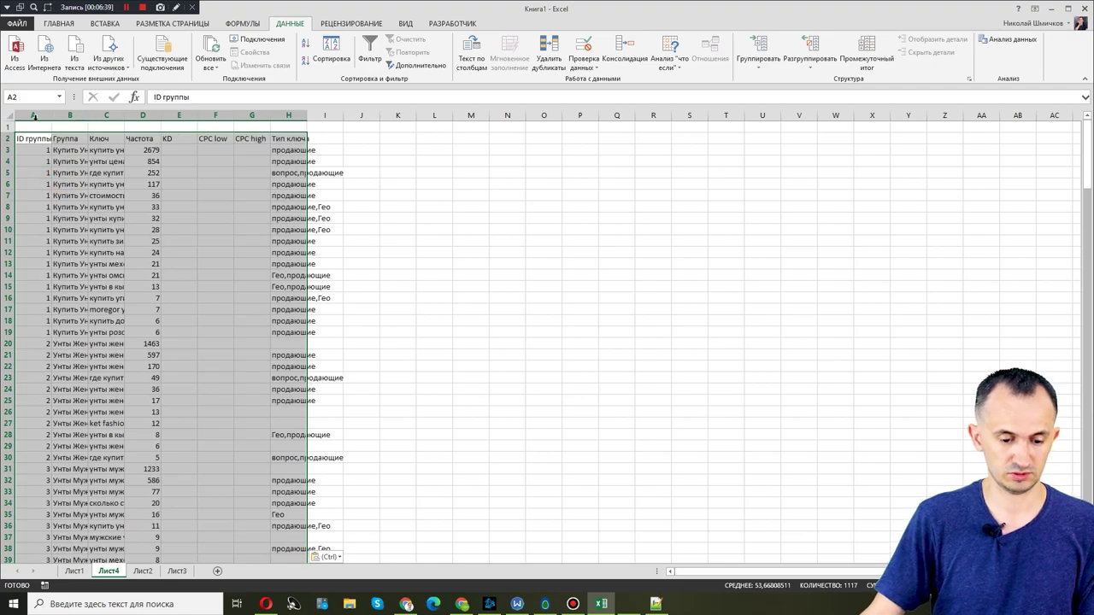
- Fit all column widths on Лист4 to their contents and turn on filtering for the table
{"action": "left_click", "coordinate": [10, 115]}
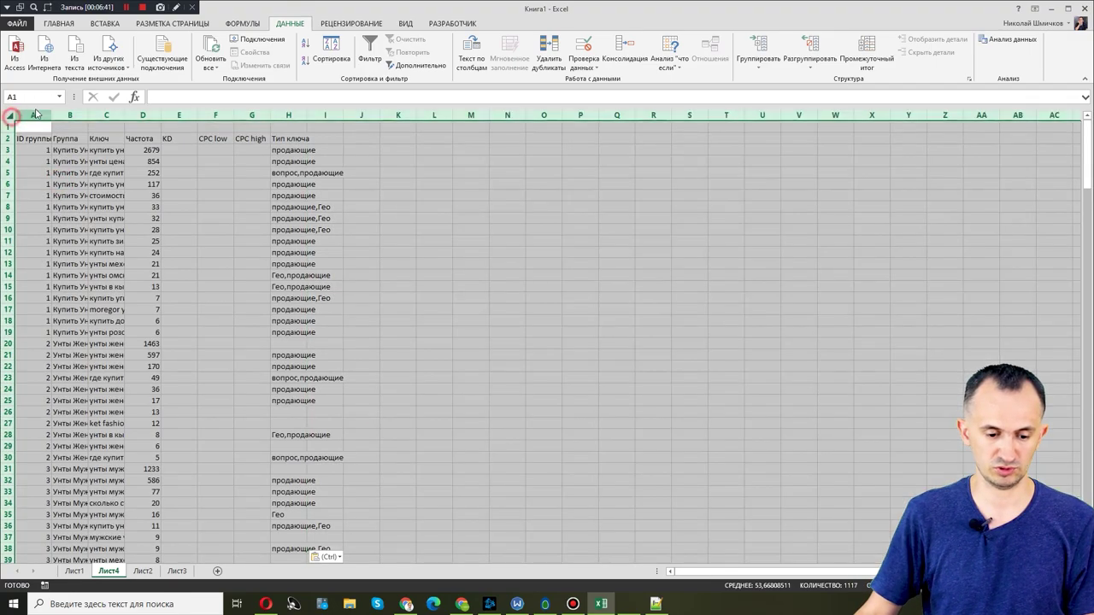
{"action": "double_click", "coordinate": [51, 113]}
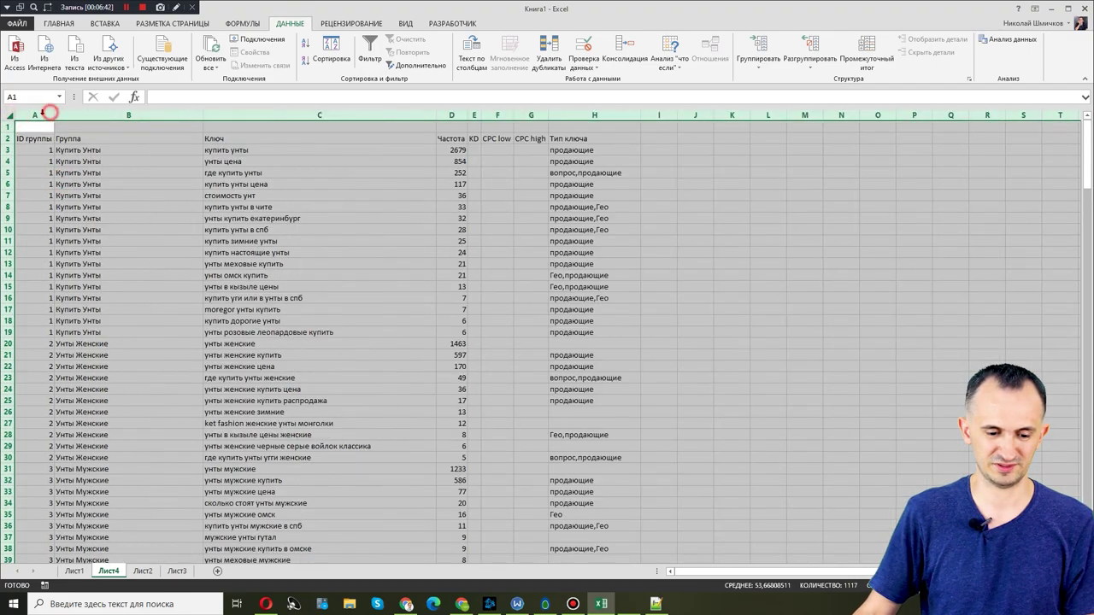
{"action": "left_click", "coordinate": [368, 45]}
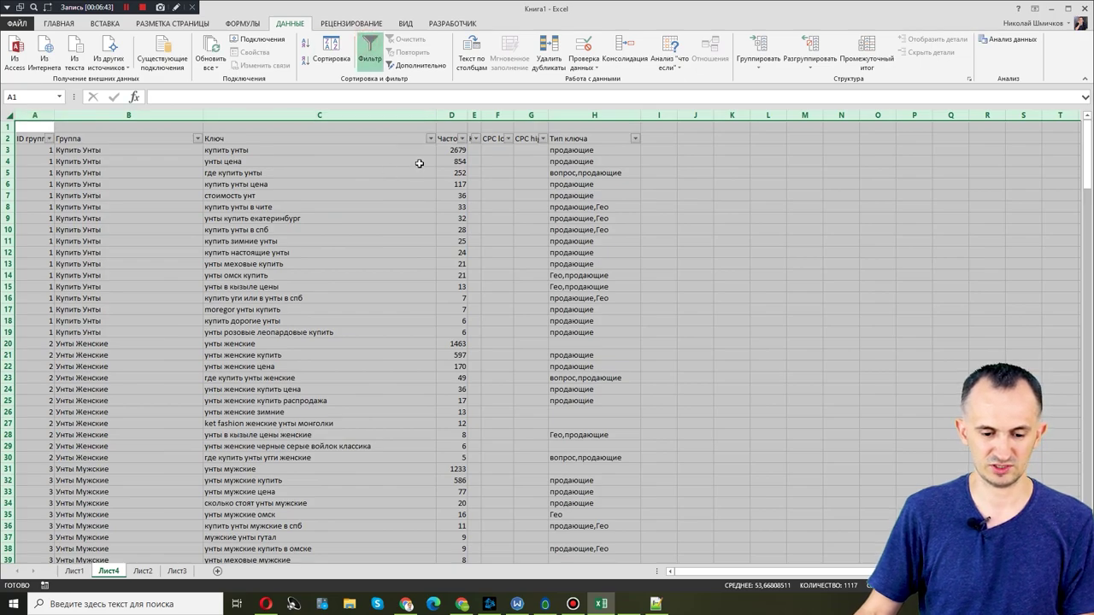
{"action": "left_click", "coordinate": [635, 139]}
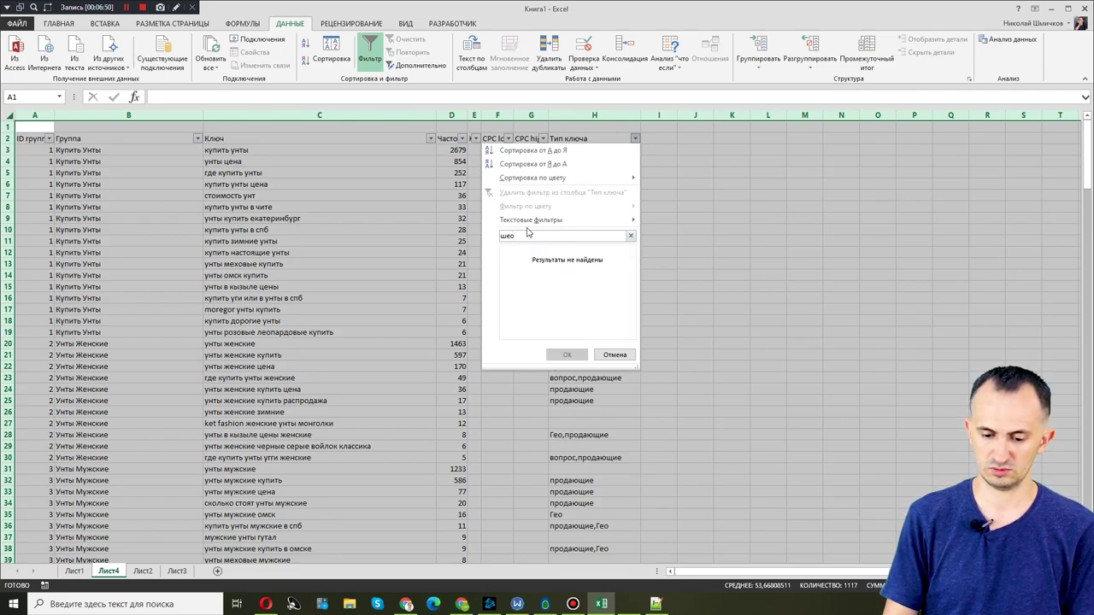
{"action": "key", "text": "BackSpace"}
{"action": "key", "text": "BackSpace"}
{"action": "key", "text": "BackSpace"}
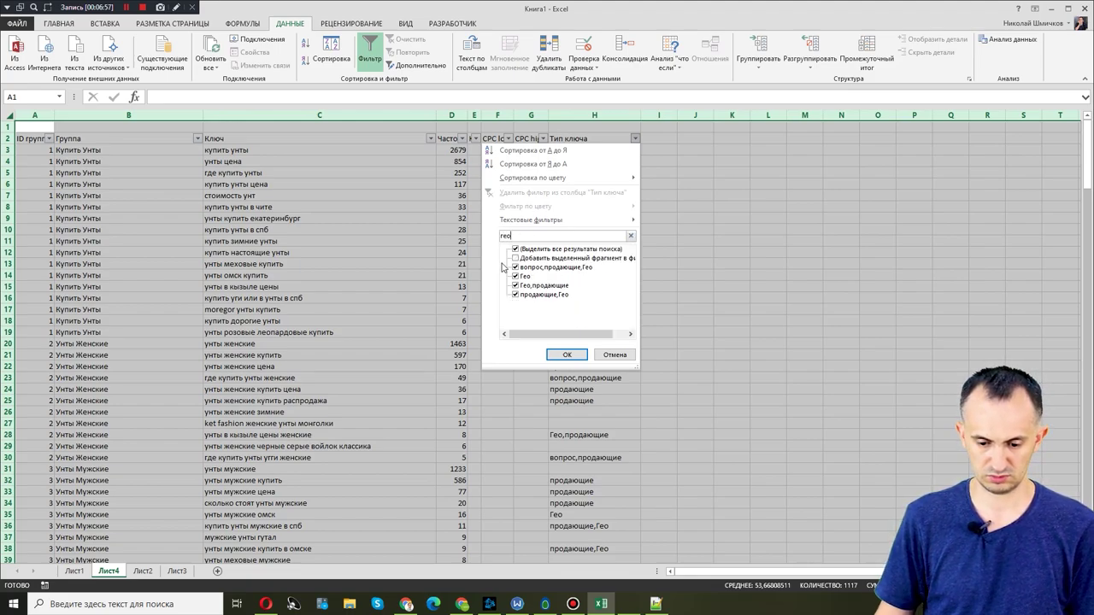
{"action": "left_click", "coordinate": [515, 267]}
{"action": "left_click", "coordinate": [516, 276]}
{"action": "left_click", "coordinate": [515, 294]}
{"action": "left_click", "coordinate": [516, 284]}
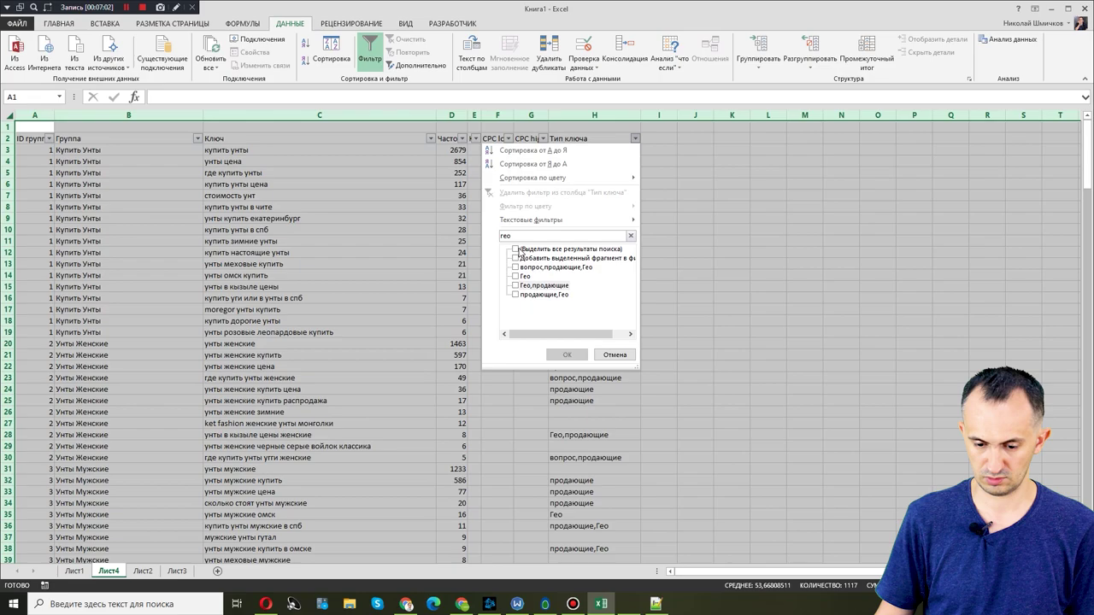
{"action": "left_click", "coordinate": [602, 357]}
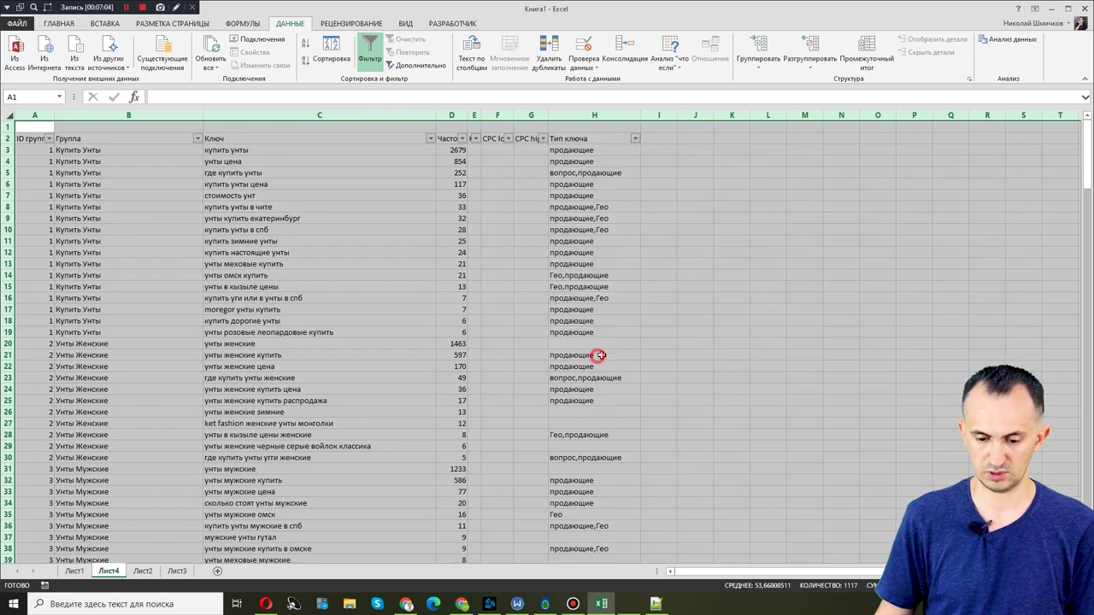
- Filter the «Тип ключа» column to exclude «вопрос,продающие,Гео», «Гео», «Гео,продающие» and «продающие,Гео»
{"action": "left_click", "coordinate": [636, 139]}
{"action": "left_click", "coordinate": [518, 286]}
{"action": "left_click", "coordinate": [517, 322]}
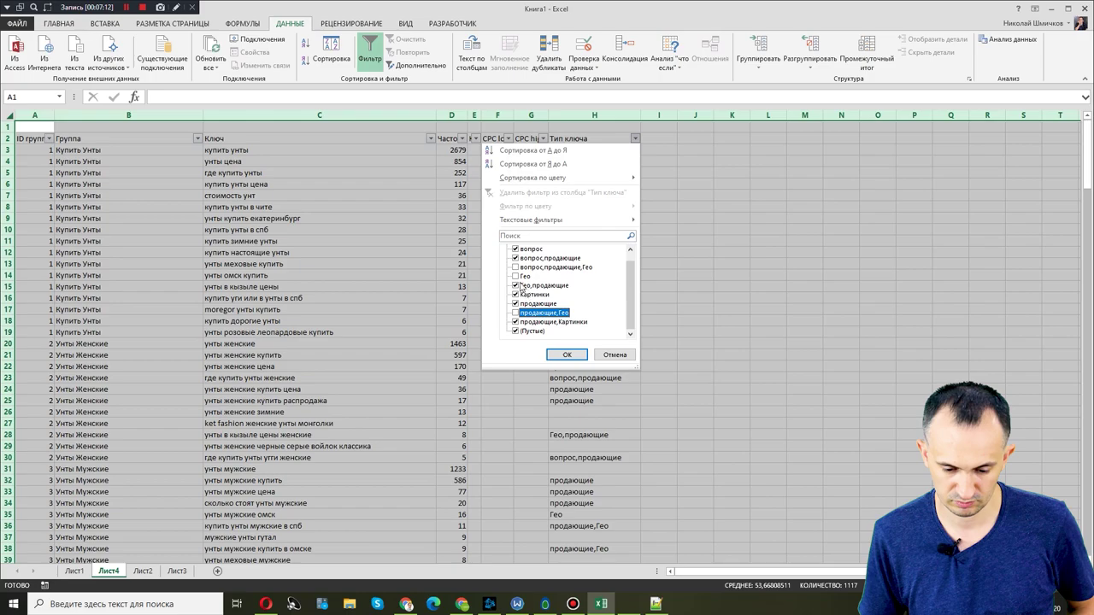
{"action": "left_click", "coordinate": [517, 286]}
{"action": "left_click", "coordinate": [556, 352]}
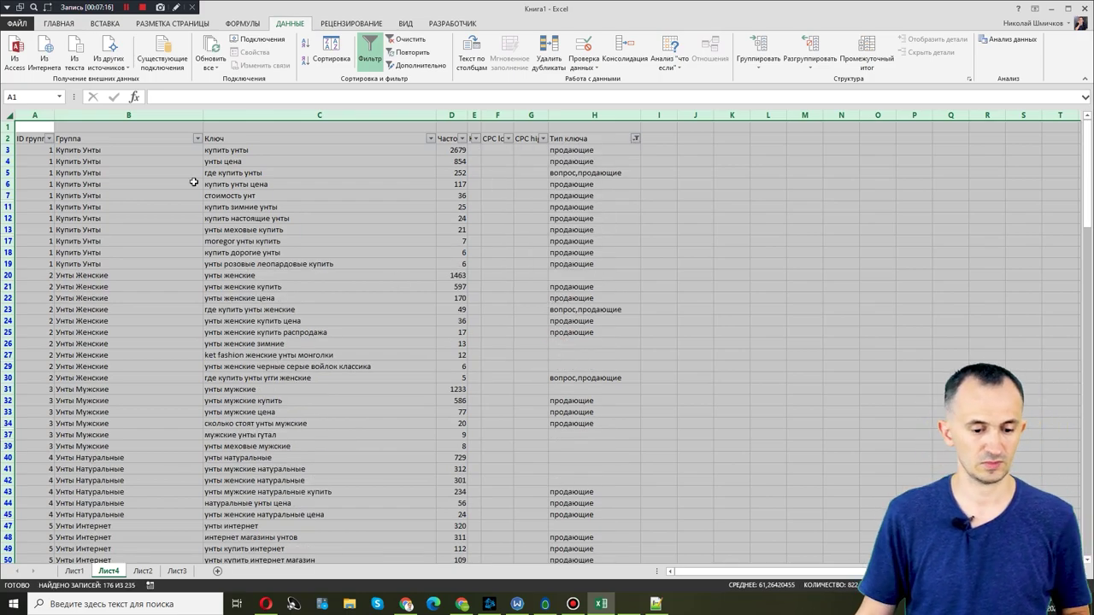
- Insert an empty column between «Группа» and «Ключ» and select its header cell C2
{"action": "left_click", "coordinate": [250, 110]}
{"action": "right_click", "coordinate": [248, 115]}
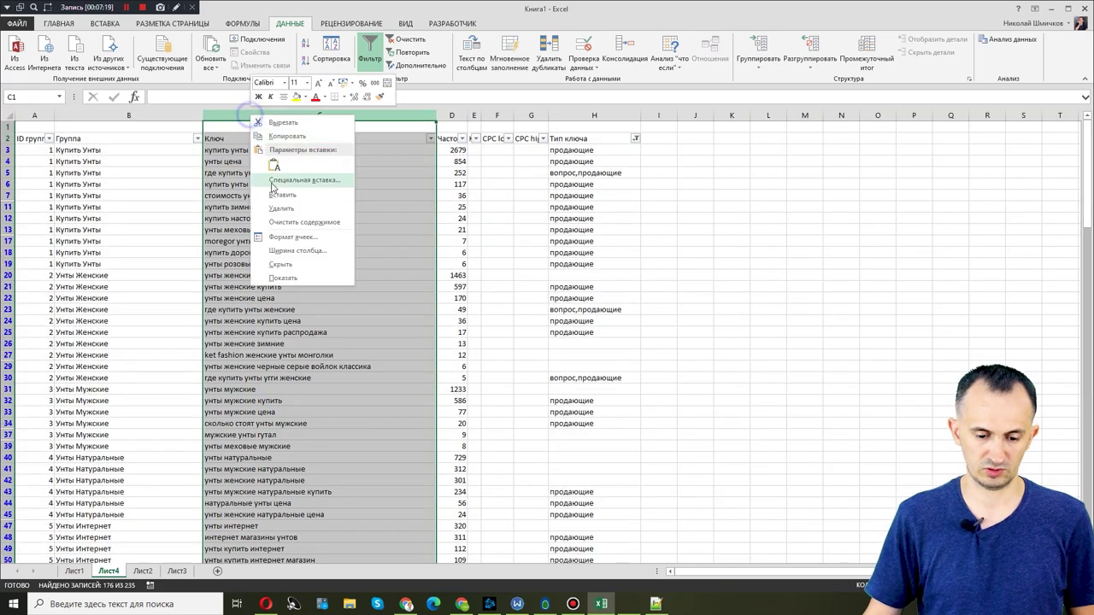
{"action": "left_click", "coordinate": [273, 191]}
{"action": "left_click", "coordinate": [255, 139]}
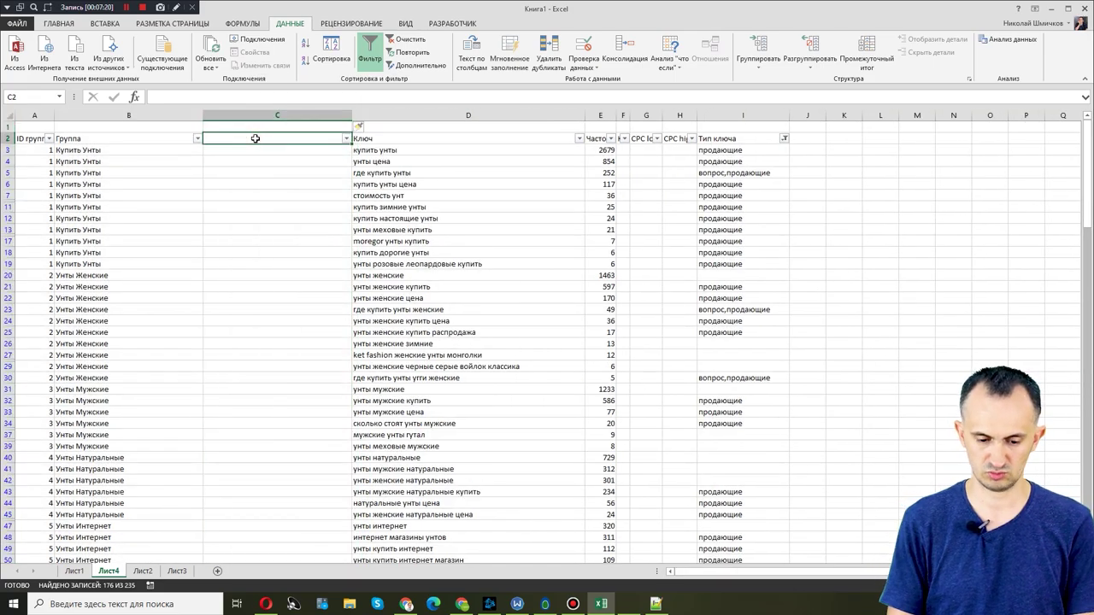
- Title the new column «Страница» and enter «Главная» as the page for the first «Купить Унты» row, C3
{"action": "type", "text": "Страница"}
{"action": "key", "text": "Return"}
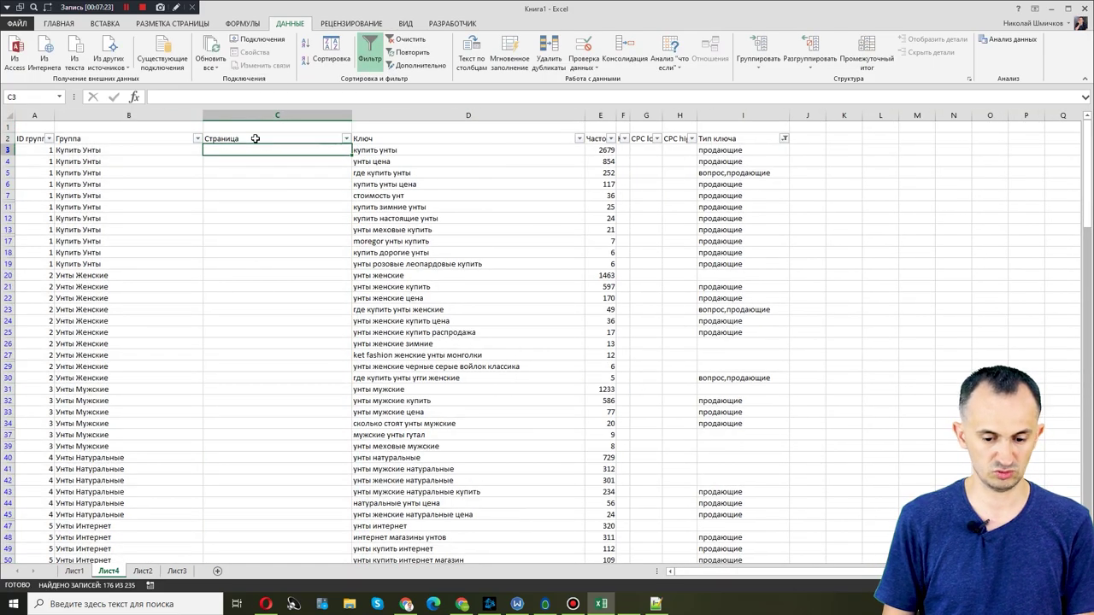
{"action": "type", "text": "Главная"}
{"action": "key", "text": "Return"}
- Copy «Главная» from C3 to the first row of the «Унты Интернет» group, C47
{"action": "key", "text": "Up"}
{"action": "key", "text": "ctrl+c"}
{"action": "key", "text": "Down"}
{"action": "key", "text": "Down"}
{"action": "key", "text": "Down"}
{"action": "key", "text": "Down"}
{"action": "key", "text": "Down"}
{"action": "key", "text": "Down"}
{"action": "key", "text": "Down"}
{"action": "key", "text": "Down"}
{"action": "key", "text": "Down"}
{"action": "key", "text": "Down"}
{"action": "key", "text": "Down"}
{"action": "key", "text": "Down"}
{"action": "key", "text": "Down"}
{"action": "key", "text": "Down"}
{"action": "key", "text": "Down"}
{"action": "key", "text": "Down"}
{"action": "key", "text": "Down"}
{"action": "key", "text": "Down"}
{"action": "key", "text": "Down"}
{"action": "key", "text": "Down"}
{"action": "key", "text": "Down"}
{"action": "key", "text": "Down"}
{"action": "key", "text": "Down"}
{"action": "key", "text": "Down"}
{"action": "key", "text": "Down"}
{"action": "key", "text": "Down"}
{"action": "key", "text": "Down"}
{"action": "key", "text": "Down"}
{"action": "key", "text": "Down"}
{"action": "key", "text": "Down"}
{"action": "key", "text": "Down"}
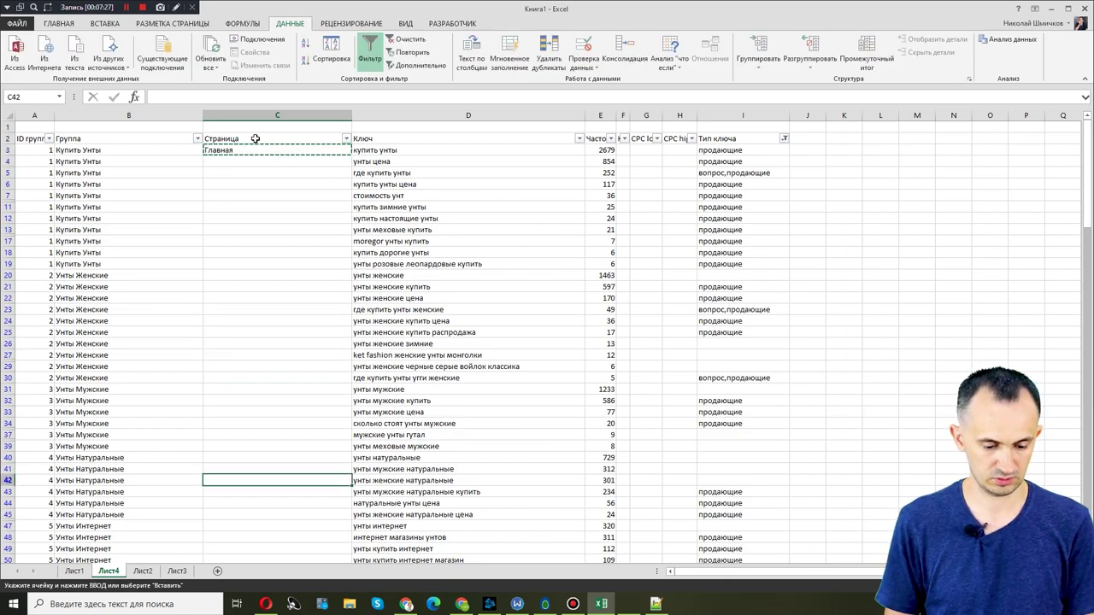
{"action": "key", "text": "ctrl+v"}
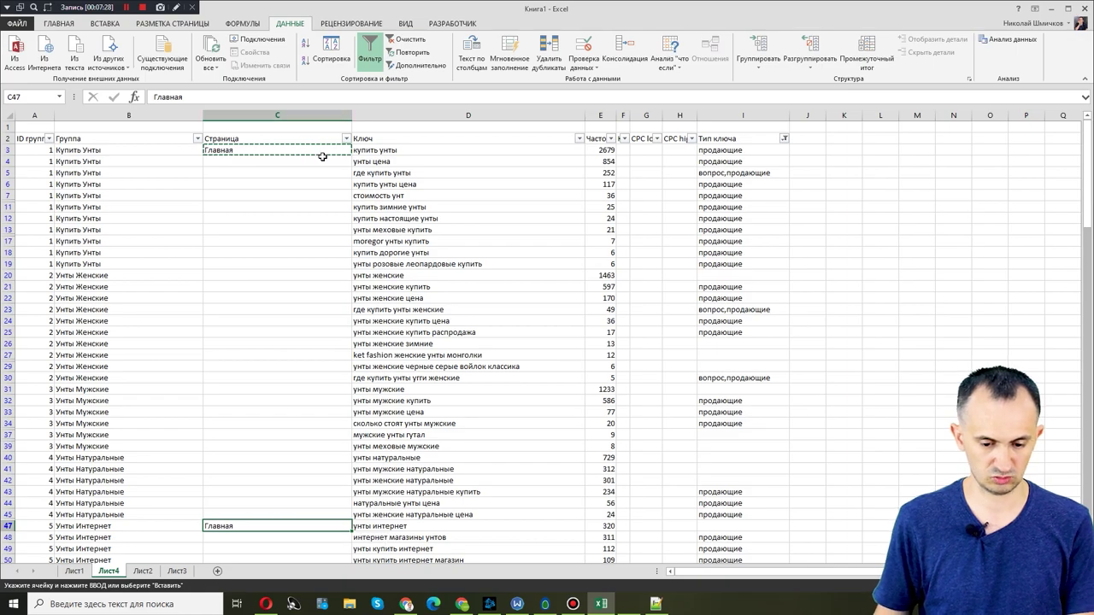
- Fill «Главная» down the «Страница» column through all visible rows of the «Купить Унты» and «Унты Интернет» groups
{"action": "left_click", "coordinate": [319, 152]}
{"action": "left_click_drag", "start_coordinate": [350, 156], "coordinate": [328, 265]}
{"action": "scroll", "coordinate": [290, 310], "scroll_direction": "down", "scroll_amount": 7}
{"action": "left_click", "coordinate": [237, 296]}
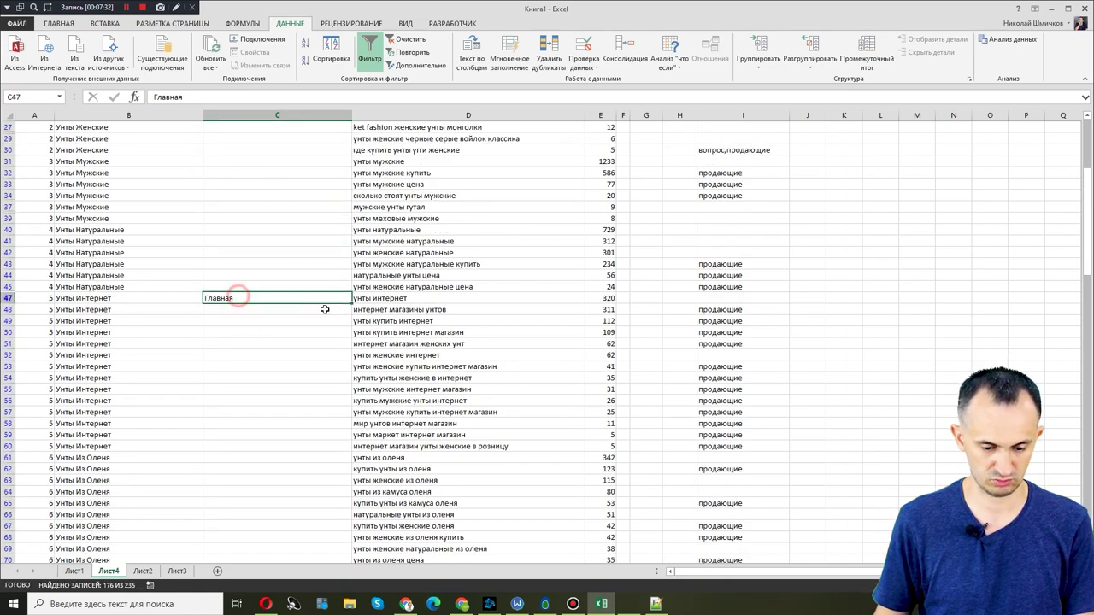
{"action": "left_click_drag", "start_coordinate": [351, 304], "coordinate": [328, 451]}
- Copy the group name «Унты Из Оленя» into the «Страница» column and fill it down that group's rows 61 to 79
{"action": "left_click", "coordinate": [157, 458]}
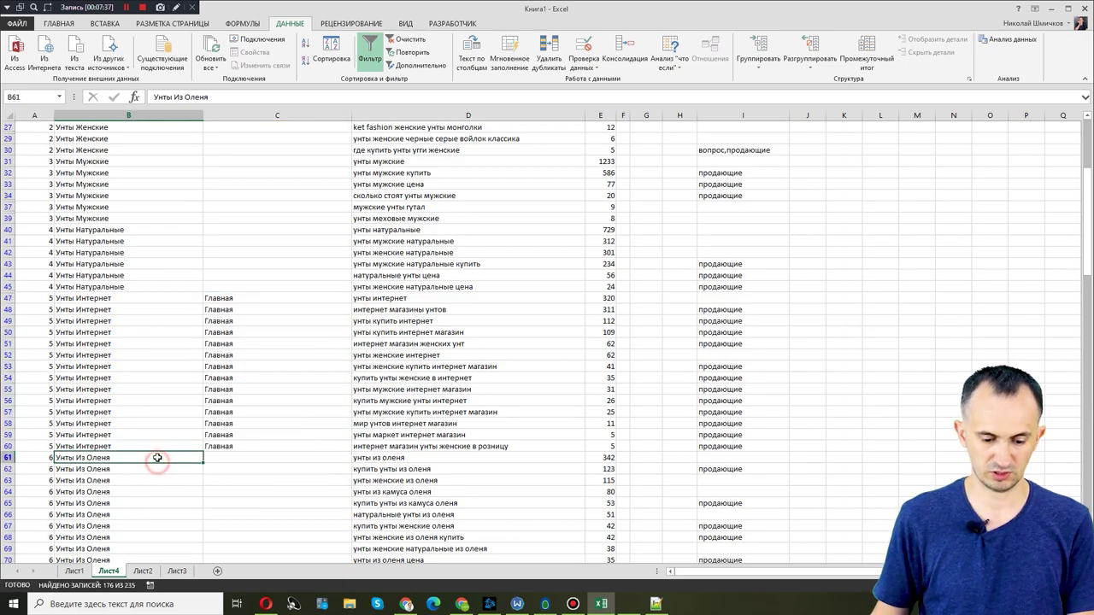
{"action": "key", "text": "ctrl+c"}
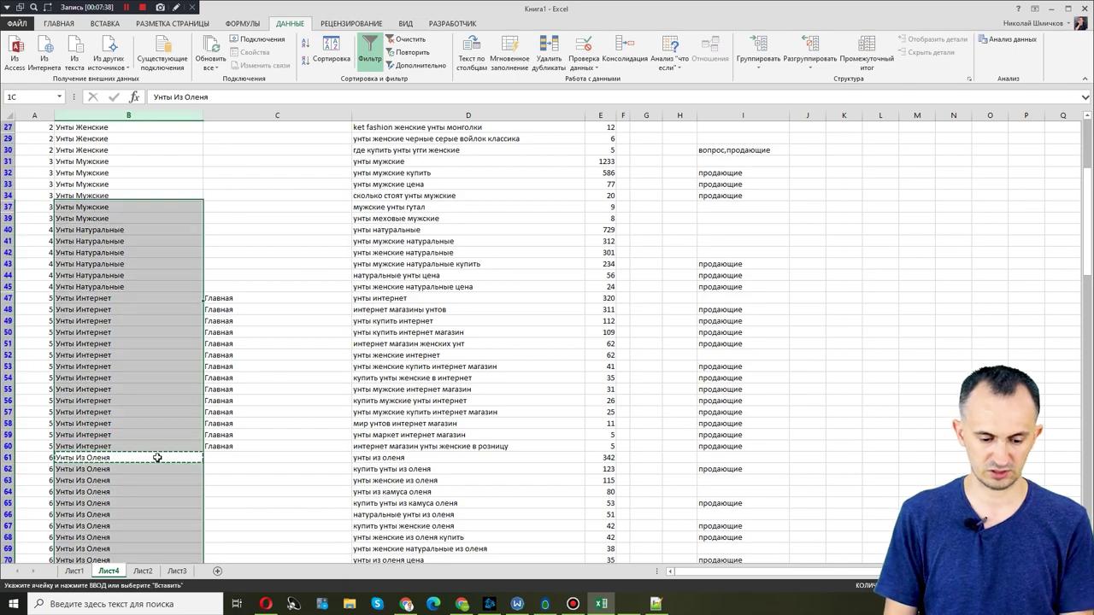
{"action": "key", "text": "Right"}
{"action": "key", "text": "ctrl+v"}
{"action": "key", "text": "Escape"}
{"action": "scroll", "coordinate": [252, 416], "scroll_direction": "down", "scroll_amount": 7}
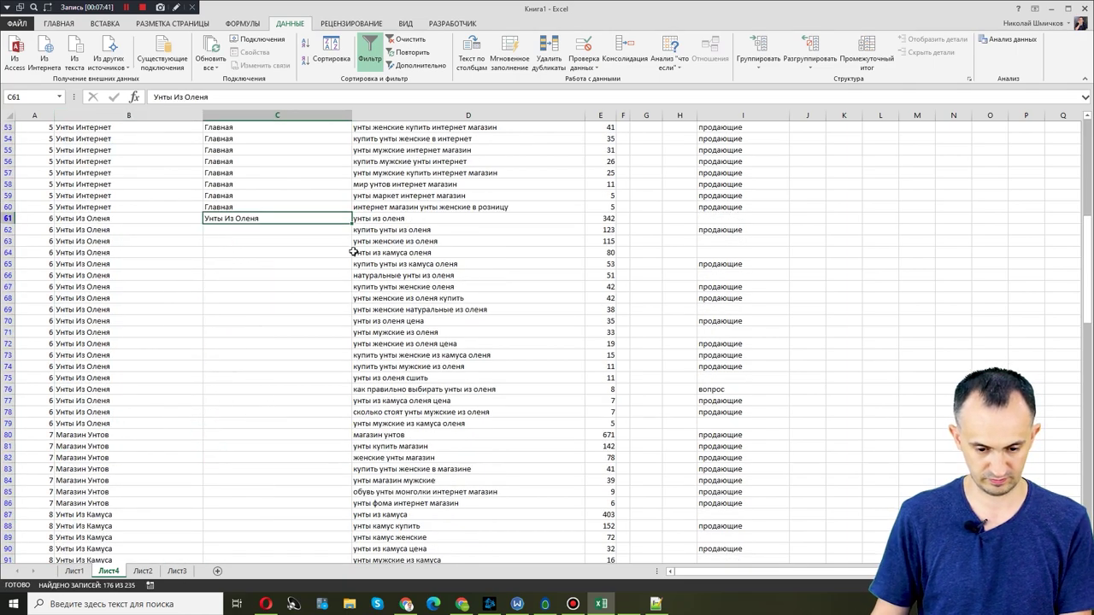
{"action": "left_click_drag", "start_coordinate": [352, 222], "coordinate": [317, 427]}
- Copy «Главная» into the «Страница» cells of the «Магазин Унтов» group, C80:C86
{"action": "left_click", "coordinate": [282, 207]}
{"action": "key", "text": "ctrl+c"}
{"action": "left_click_drag", "start_coordinate": [220, 437], "coordinate": [214, 503]}
{"action": "key", "text": "ctrl+v"}
- Copy the group name «Унты Из Камуса» into the «Страница» column and fill it down rows 87 to 94
{"action": "scroll", "coordinate": [164, 518], "scroll_direction": "down", "scroll_amount": 5}
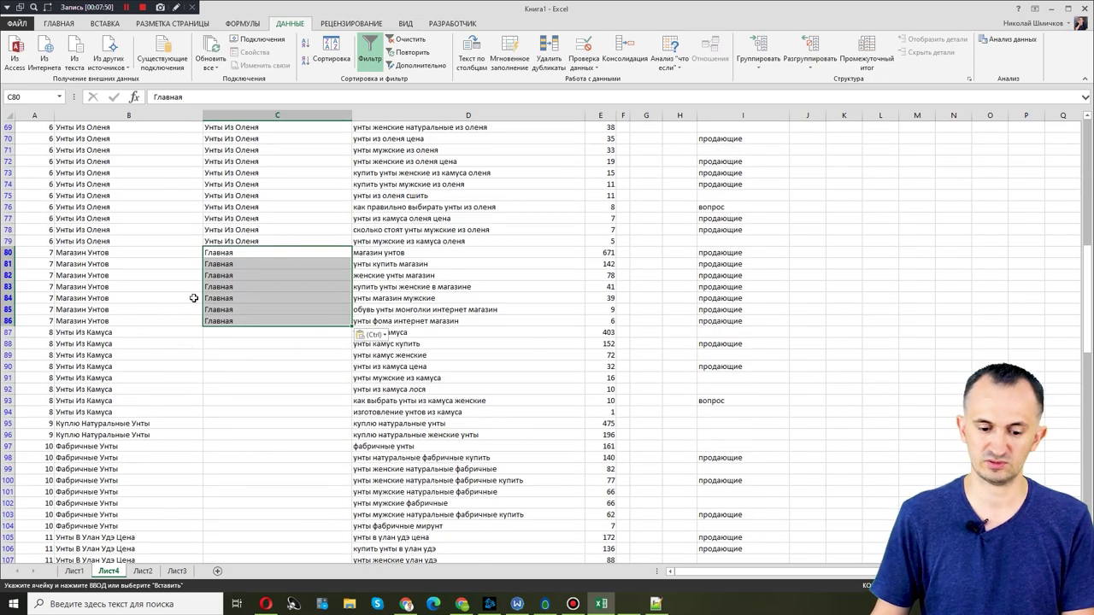
{"action": "left_click", "coordinate": [142, 335]}
{"action": "left_click", "coordinate": [201, 323]}
{"action": "left_click", "coordinate": [203, 333]}
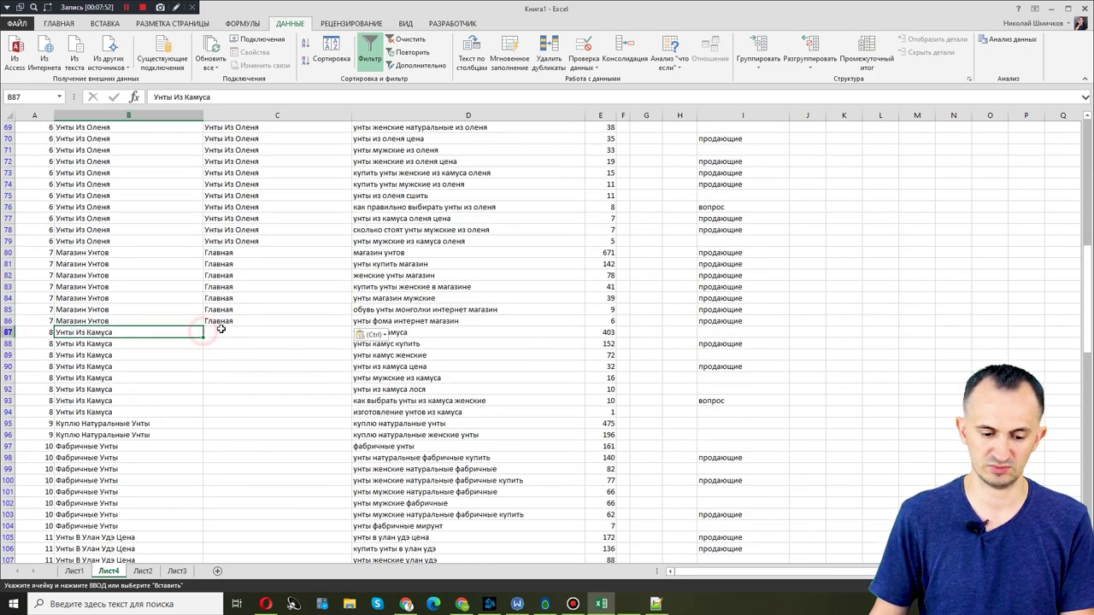
{"action": "key", "text": "ctrl+c"}
{"action": "left_click", "coordinate": [220, 329]}
{"action": "key", "text": "ctrl+v"}
{"action": "left_click_drag", "start_coordinate": [353, 338], "coordinate": [331, 417]}
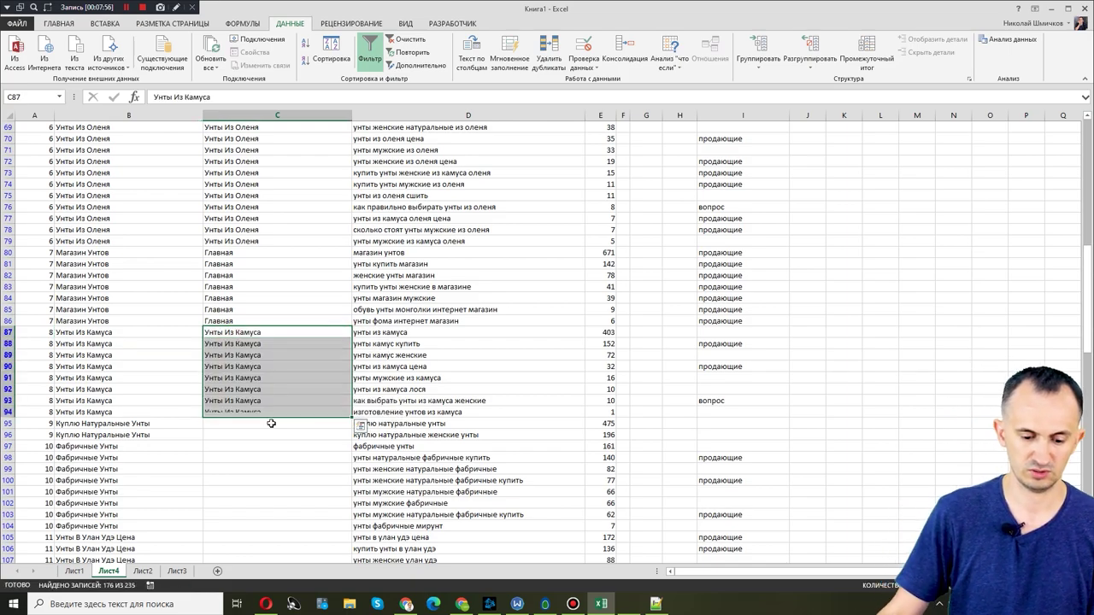
- Copy the group name «Унты Натуральные» into the empty «Страница» cells of that group, C40:C45
{"action": "scroll", "coordinate": [219, 340], "scroll_direction": "up", "scroll_amount": 10}
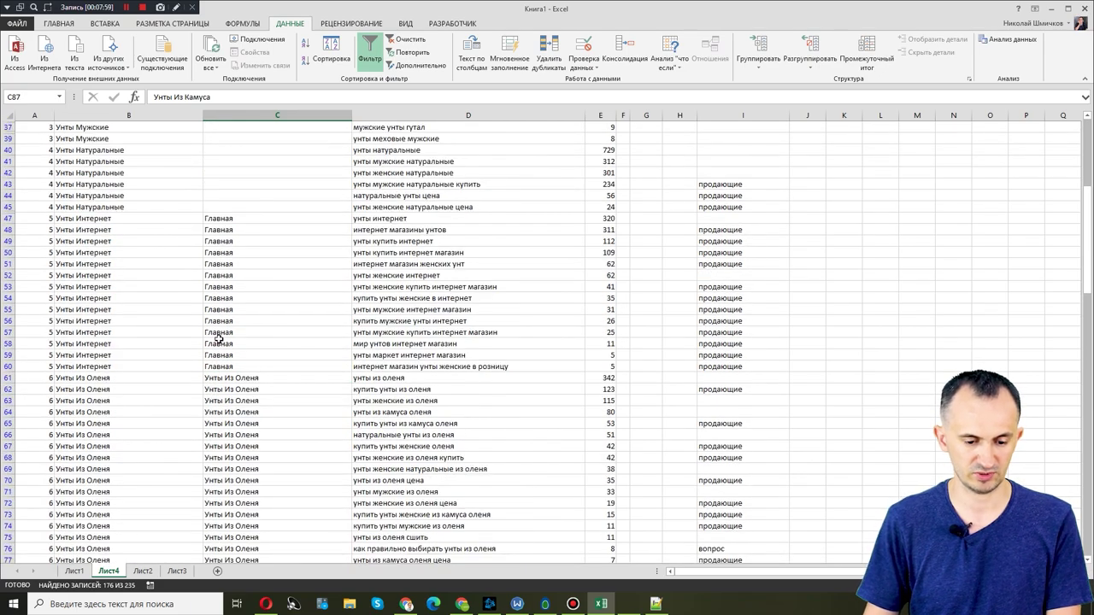
{"action": "left_click", "coordinate": [159, 151]}
{"action": "key", "text": "ctrl+c"}
{"action": "left_click", "coordinate": [254, 150]}
{"action": "key", "text": "ctrl+shift+Down"}
{"action": "key", "text": "ctrl+v"}
- Paste «Унты Натуральные» as the page for both «Куплю Натуральные Унты» rows, C95 and C96
{"action": "scroll", "coordinate": [210, 384], "scroll_direction": "down", "scroll_amount": 18}
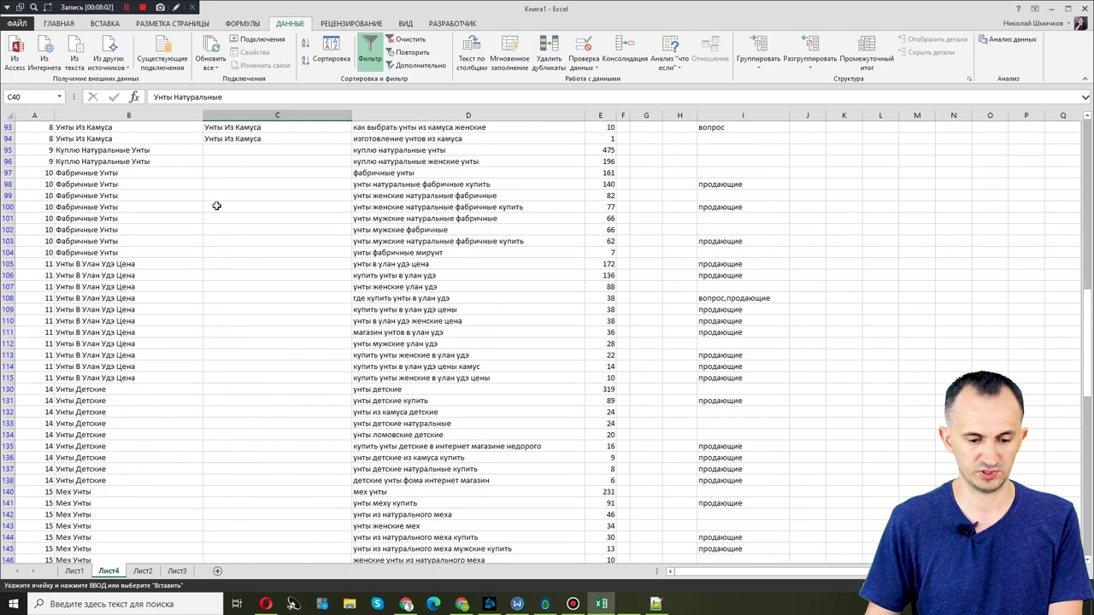
{"action": "left_click", "coordinate": [233, 149]}
{"action": "key", "text": "ctrl+v"}
{"action": "left_click", "coordinate": [223, 162]}
{"action": "key", "text": "ctrl+v"}
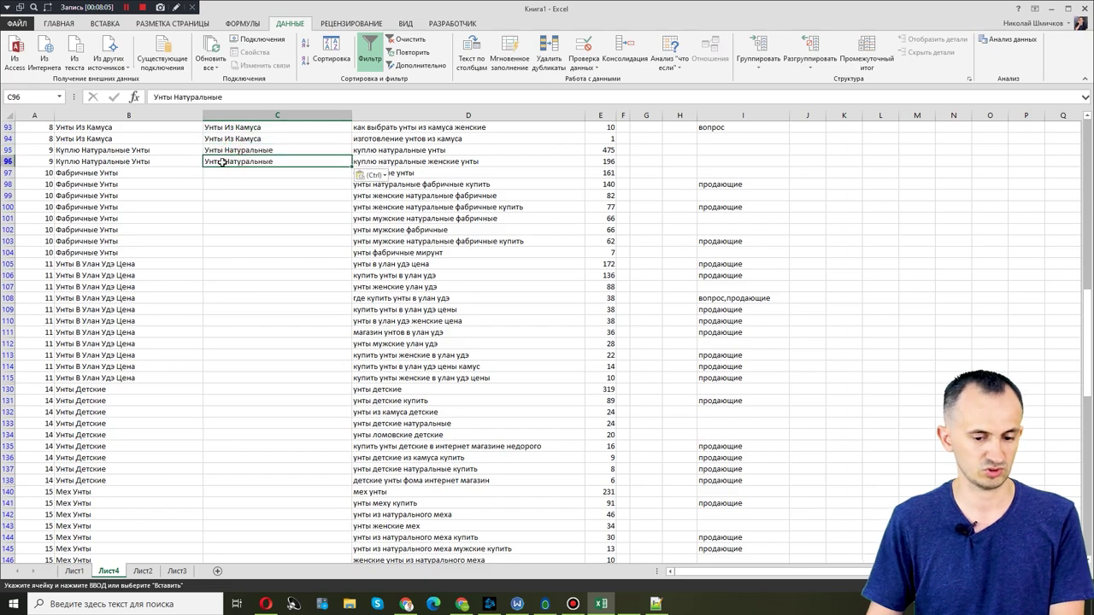
{"action": "left_click", "coordinate": [168, 174]}
{"action": "key", "text": "ctrl+c"}
{"action": "left_click", "coordinate": [249, 168]}
{"action": "key", "text": "Escape"}
{"action": "left_click_drag", "start_coordinate": [240, 218], "coordinate": [242, 241]}
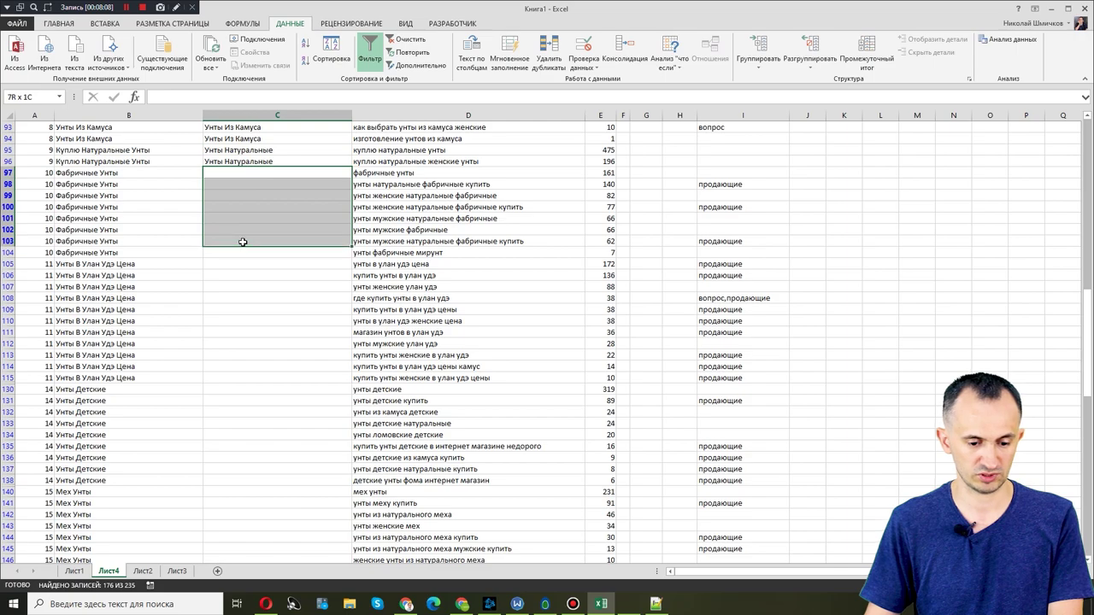
- Copy the group name «Фабричные Унты» into the «Страница» cells of that group, C97:C104
{"action": "left_click", "coordinate": [157, 172]}
{"action": "key", "text": "ctrl+c"}
{"action": "left_click_drag", "start_coordinate": [234, 171], "coordinate": [227, 254]}
{"action": "key", "text": "ctrl+v"}
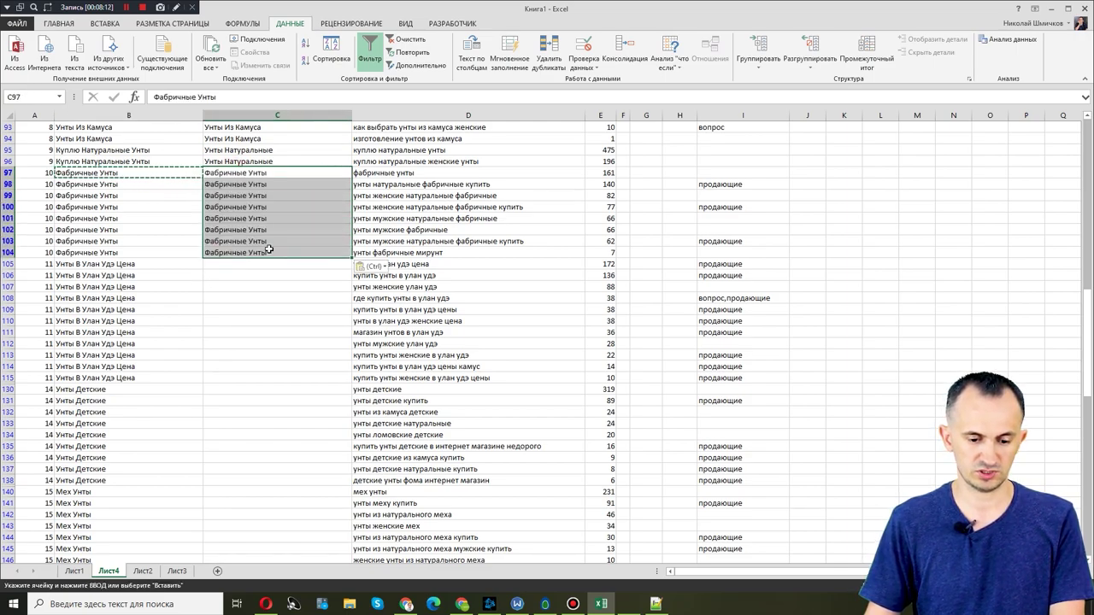
- Clear the contents of the «Унты В Улан Удэ Цена» rows, 105 to 115
{"action": "left_click_drag", "start_coordinate": [7, 264], "coordinate": [4, 373]}
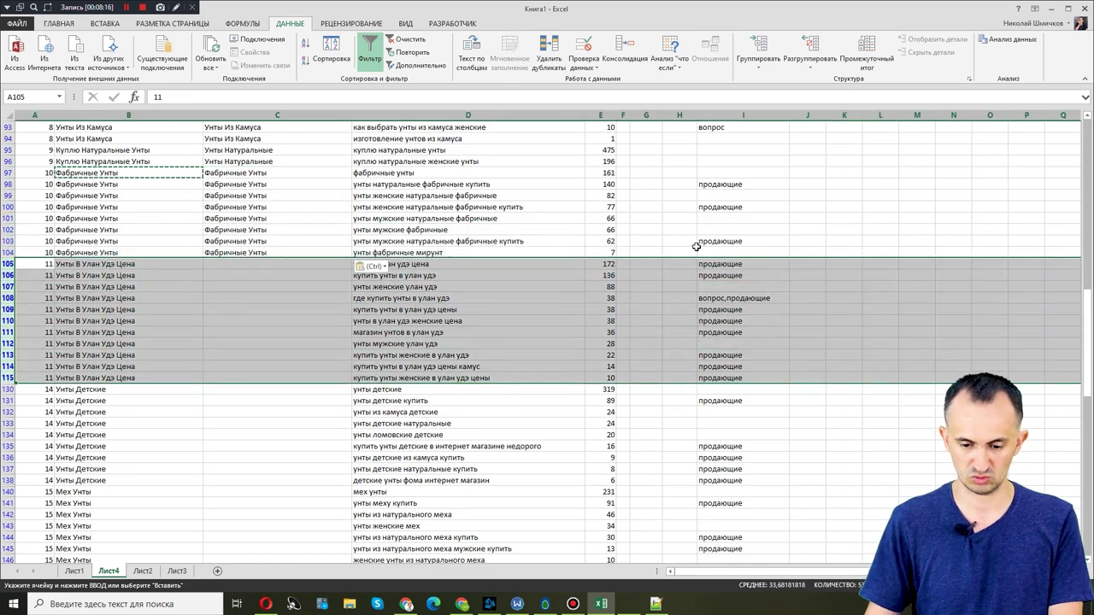
{"action": "key", "text": "Delete"}
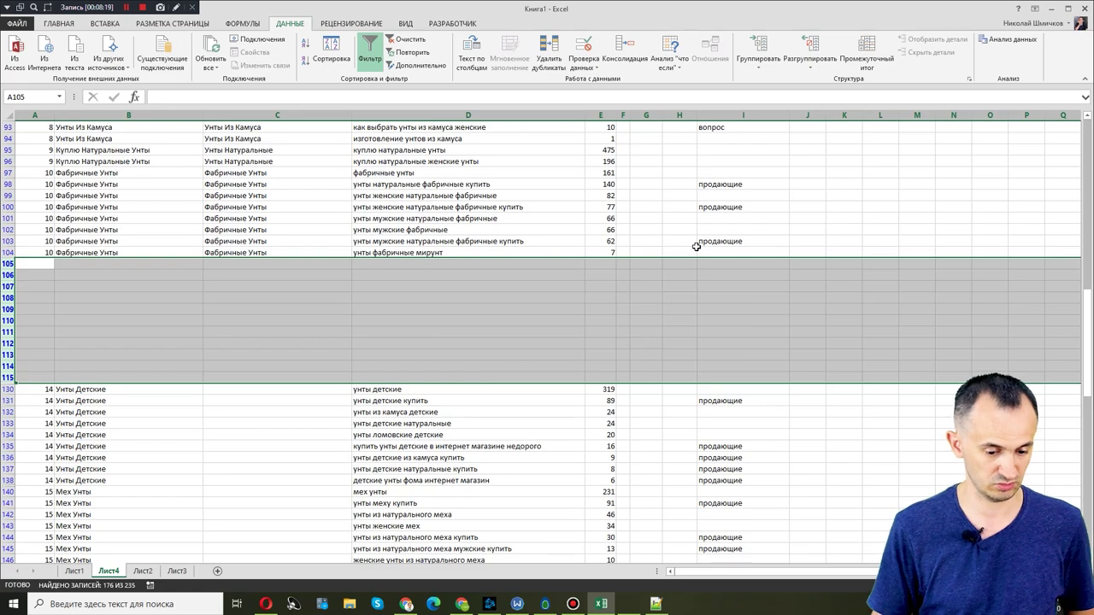
- Copy the group name «Унты Детские» into the «Страница» column and fill it down rows 130 to 138
{"action": "left_click", "coordinate": [157, 390]}
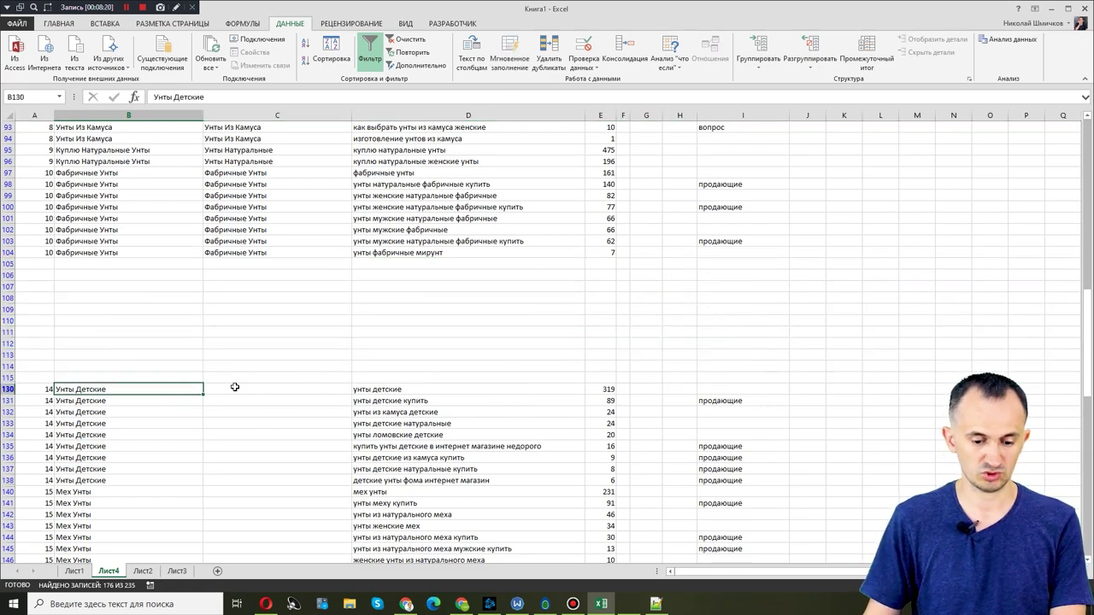
{"action": "key", "text": "ctrl+c"}
{"action": "left_click", "coordinate": [234, 389]}
{"action": "key", "text": "ctrl+v"}
{"action": "left_click_drag", "start_coordinate": [351, 394], "coordinate": [312, 483]}
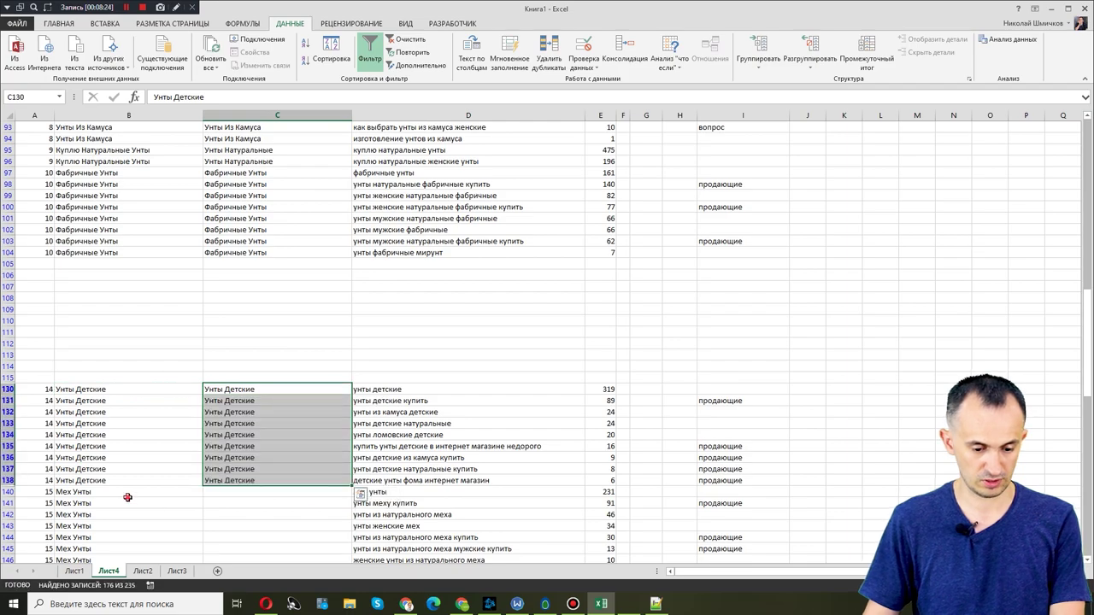
- Copy the group name «Мех Унты» into the «Страница» cells of that group, C140:C146
{"action": "left_click", "coordinate": [127, 503]}
{"action": "scroll", "coordinate": [239, 463], "scroll_direction": "down", "scroll_amount": 5}
{"action": "key", "text": "ctrl+c"}
{"action": "left_click_drag", "start_coordinate": [252, 310], "coordinate": [244, 373]}
{"action": "key", "text": "ctrl+v"}
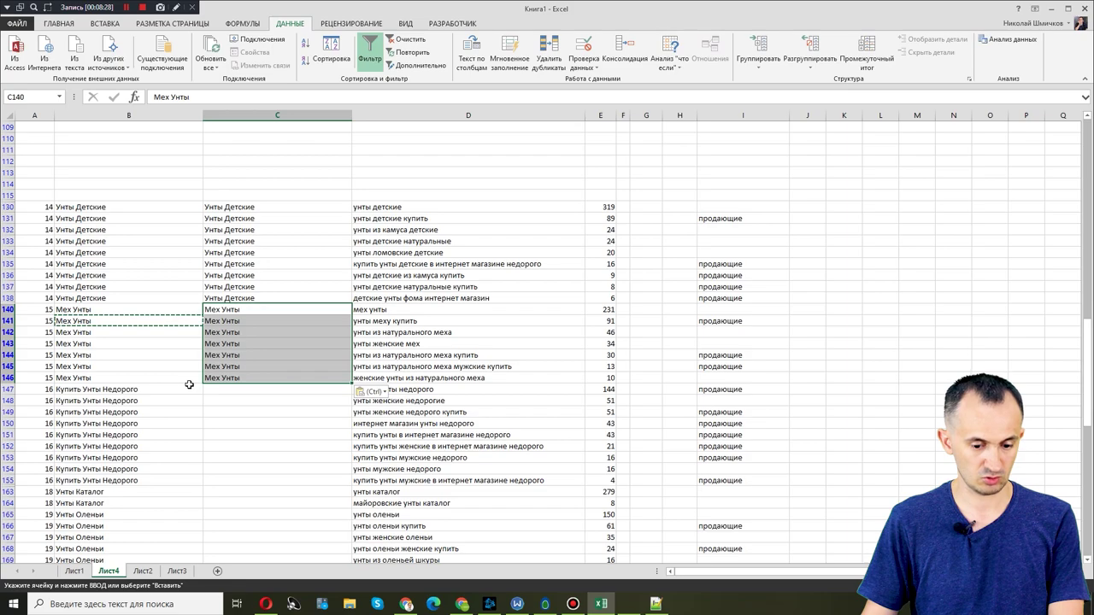
- Copy «Главная» from a «Магазин Унтов» row into the «Страница» cells of the «Купить Унты Недорого» and «Унты Каталог» groups
{"action": "left_click", "coordinate": [189, 385]}
{"action": "scroll", "coordinate": [286, 207], "scroll_direction": "up", "scroll_amount": 12}
{"action": "left_click", "coordinate": [229, 282]}
{"action": "key", "text": "ctrl+c"}
{"action": "scroll", "coordinate": [223, 451], "scroll_direction": "down", "scroll_amount": 12}
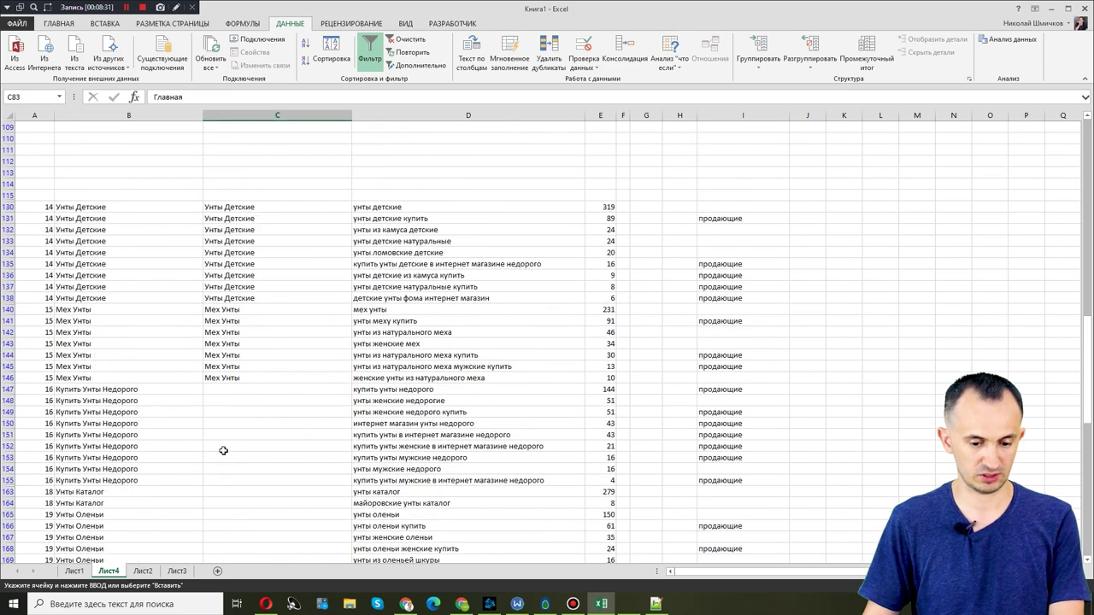
{"action": "scroll", "coordinate": [223, 450], "scroll_direction": "down", "scroll_amount": 2}
{"action": "left_click_drag", "start_coordinate": [217, 307], "coordinate": [239, 422]}
{"action": "key", "text": "ctrl+v"}
{"action": "key", "text": "ctrl+v"}
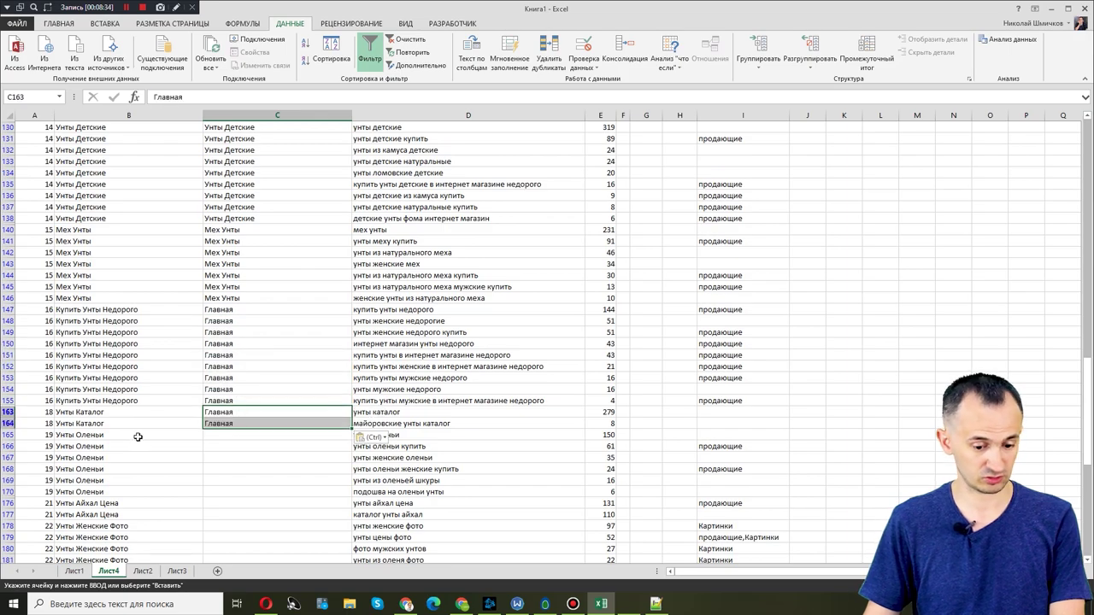
- Copy the page name «Унты Из Оленя» into the «Страница» cells of the «Унты Оленьи» group, C165:C170
{"action": "scroll", "coordinate": [237, 283], "scroll_direction": "up", "scroll_amount": 6}
{"action": "scroll", "coordinate": [241, 327], "scroll_direction": "up", "scroll_amount": 10}
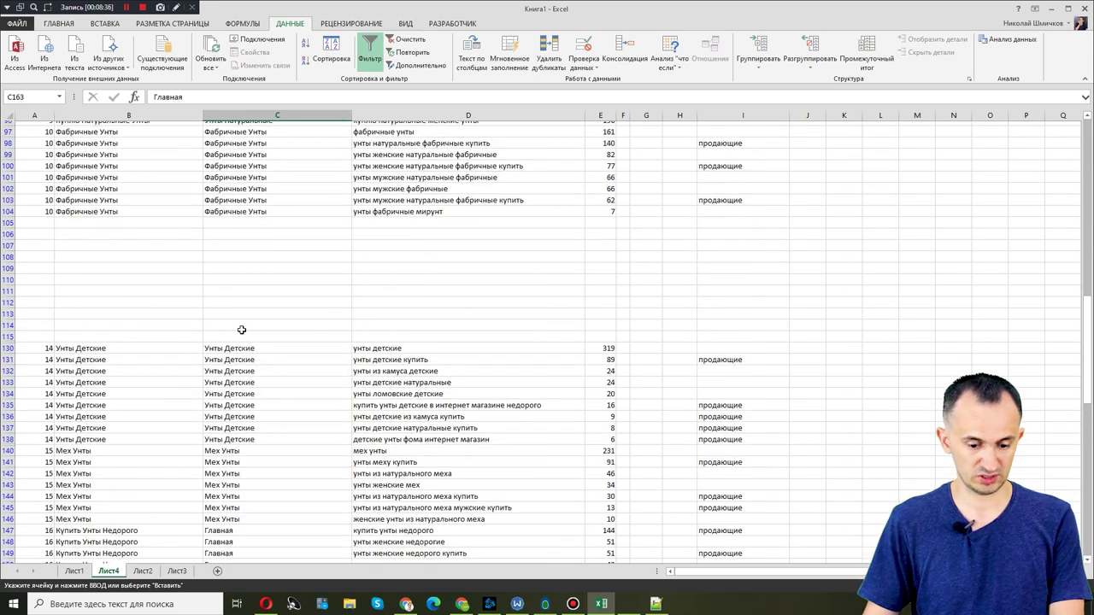
{"action": "left_click_drag", "start_coordinate": [248, 242], "coordinate": [247, 256]}
{"action": "scroll", "coordinate": [240, 342], "scroll_direction": "down", "scroll_amount": 12}
{"action": "scroll", "coordinate": [214, 394], "scroll_direction": "down", "scroll_amount": 10}
{"action": "scroll", "coordinate": [201, 358], "scroll_direction": "up", "scroll_amount": 3}
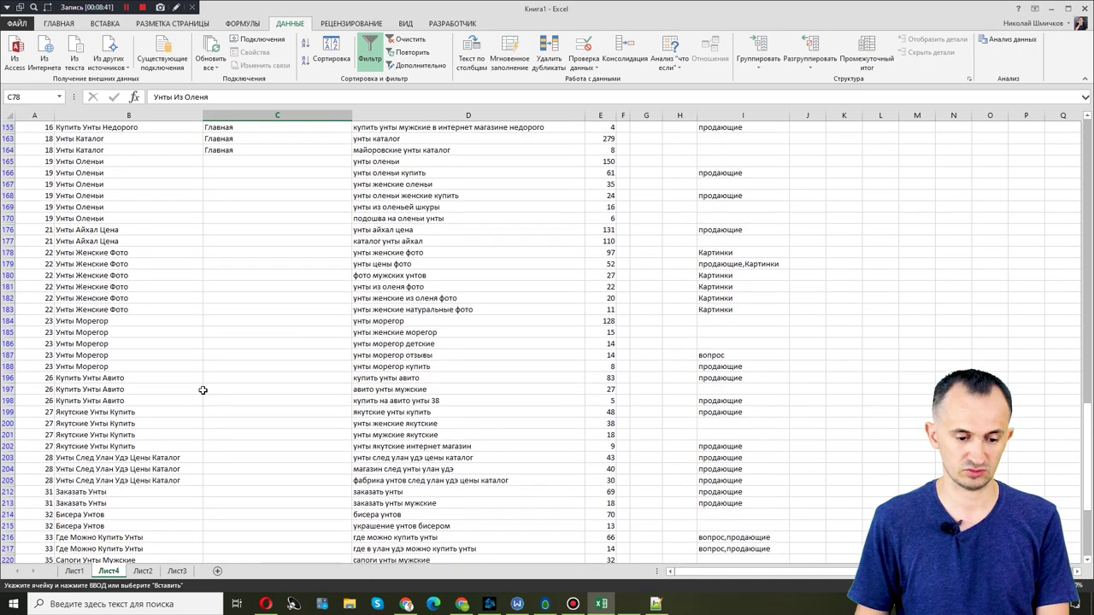
{"action": "left_click_drag", "start_coordinate": [223, 156], "coordinate": [225, 218]}
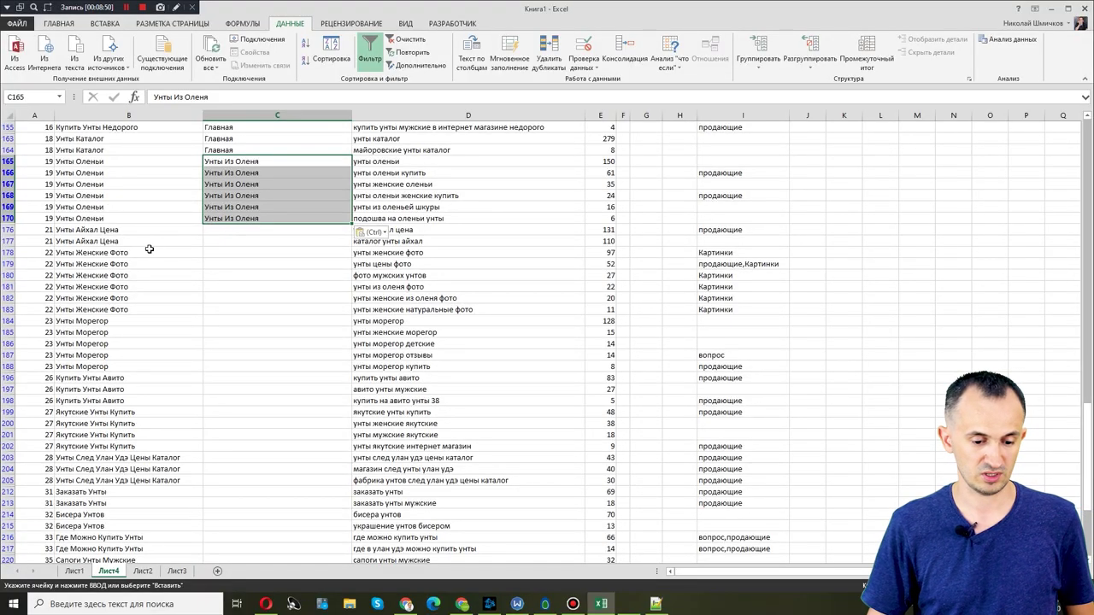
{"action": "left_click", "coordinate": [229, 249]}
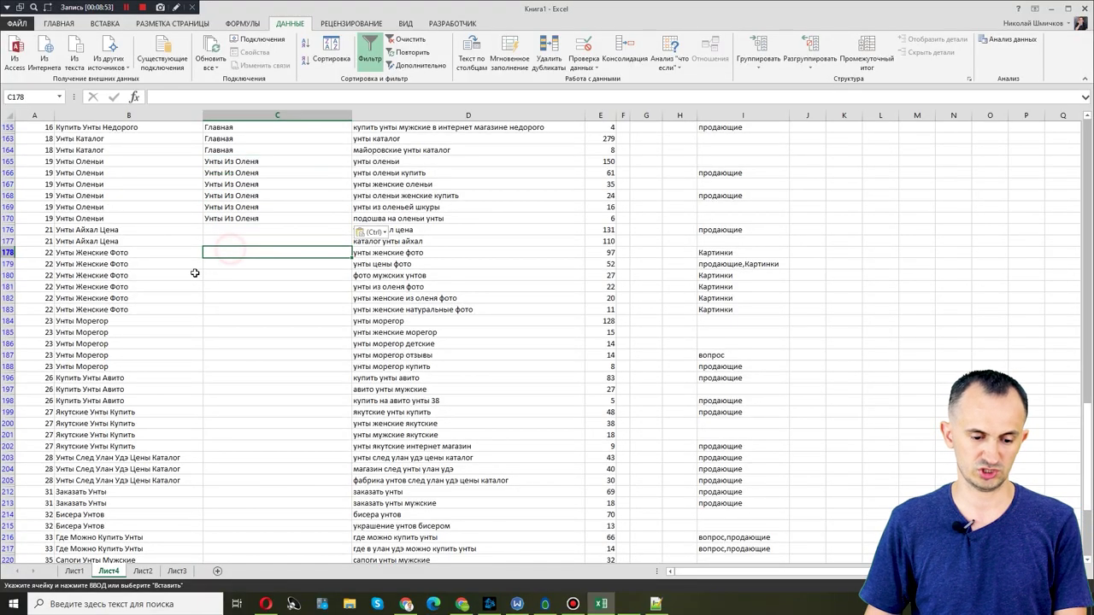
{"action": "scroll", "coordinate": [196, 235], "scroll_direction": "up", "scroll_amount": 15}
{"action": "scroll", "coordinate": [224, 308], "scroll_direction": "down", "scroll_amount": 13}
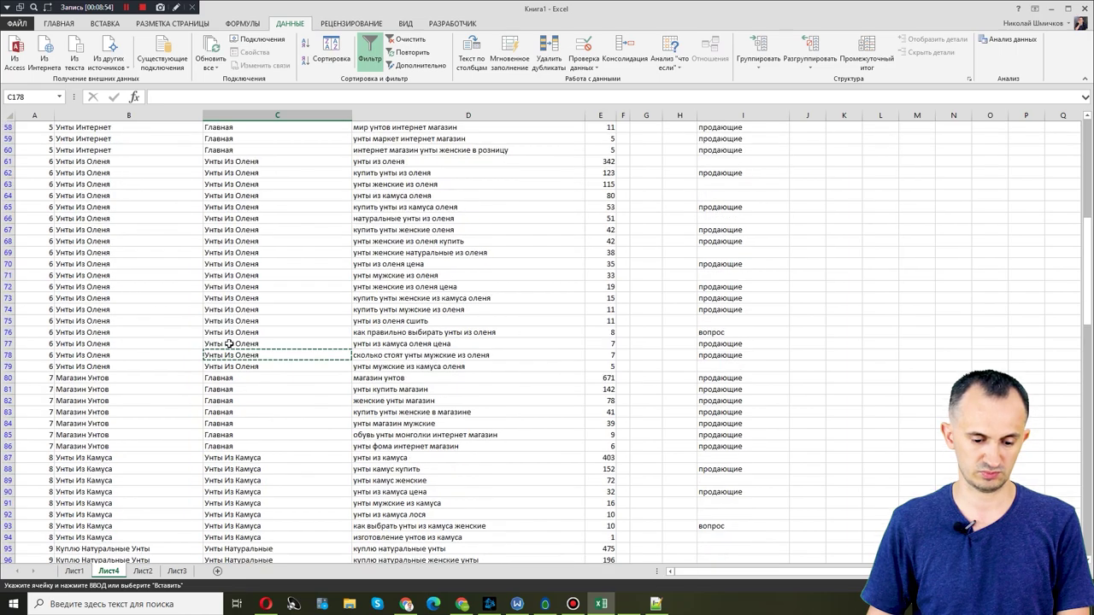
{"action": "scroll", "coordinate": [238, 313], "scroll_direction": "up", "scroll_amount": 5}
{"action": "scroll", "coordinate": [238, 312], "scroll_direction": "up", "scroll_amount": 15}
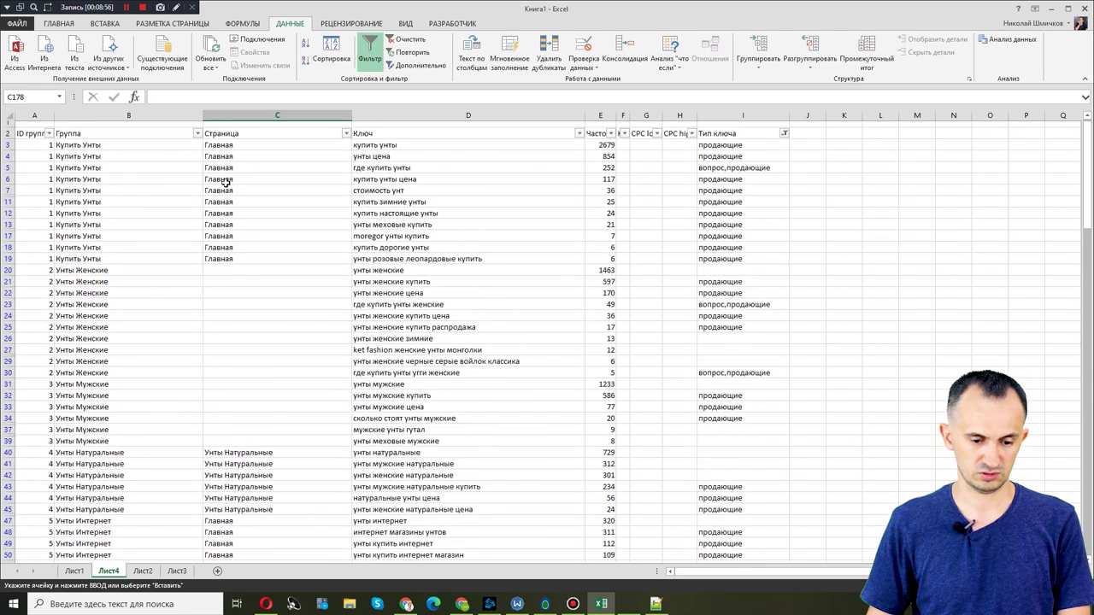
{"action": "left_click", "coordinate": [133, 278]}
{"action": "key", "text": "ctrl+c"}
{"action": "left_click_drag", "start_coordinate": [227, 276], "coordinate": [232, 383]}
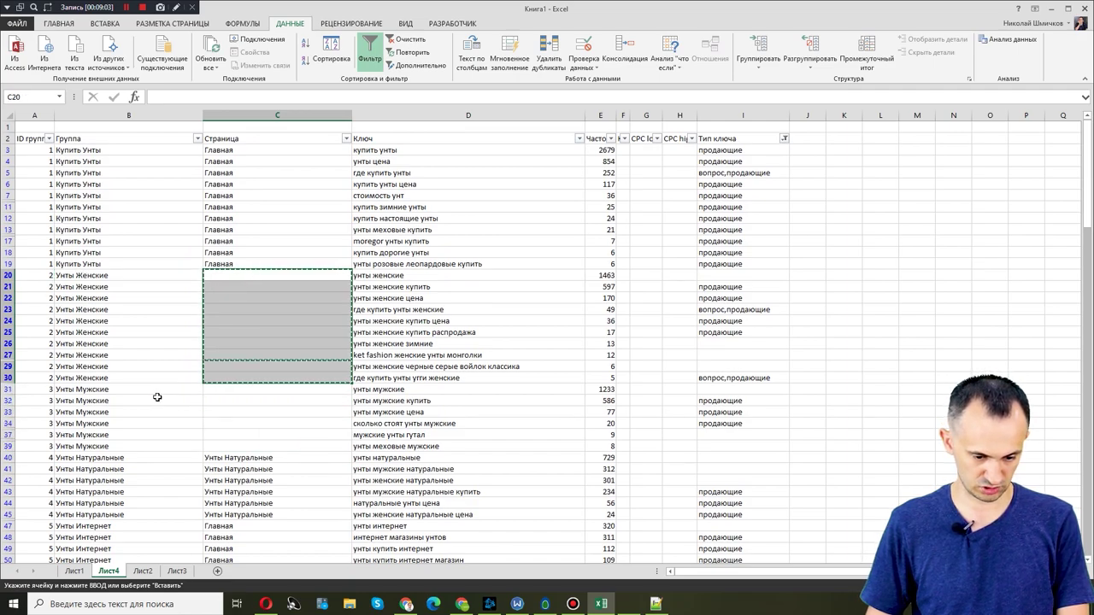
{"action": "type", "text": "ё"}
- Copy the group names into the «Страница» column: «Унты Женские» in C20:C30 and «Унты Мужские» in C31:C39
{"action": "left_click", "coordinate": [161, 274]}
{"action": "key", "text": "ctrl+c"}
{"action": "left_click_drag", "start_coordinate": [234, 276], "coordinate": [219, 445]}
{"action": "key", "text": "ctrl+v"}
{"action": "left_click", "coordinate": [146, 388]}
{"action": "key", "text": "ctrl+c"}
{"action": "key", "text": "ctrl+v"}
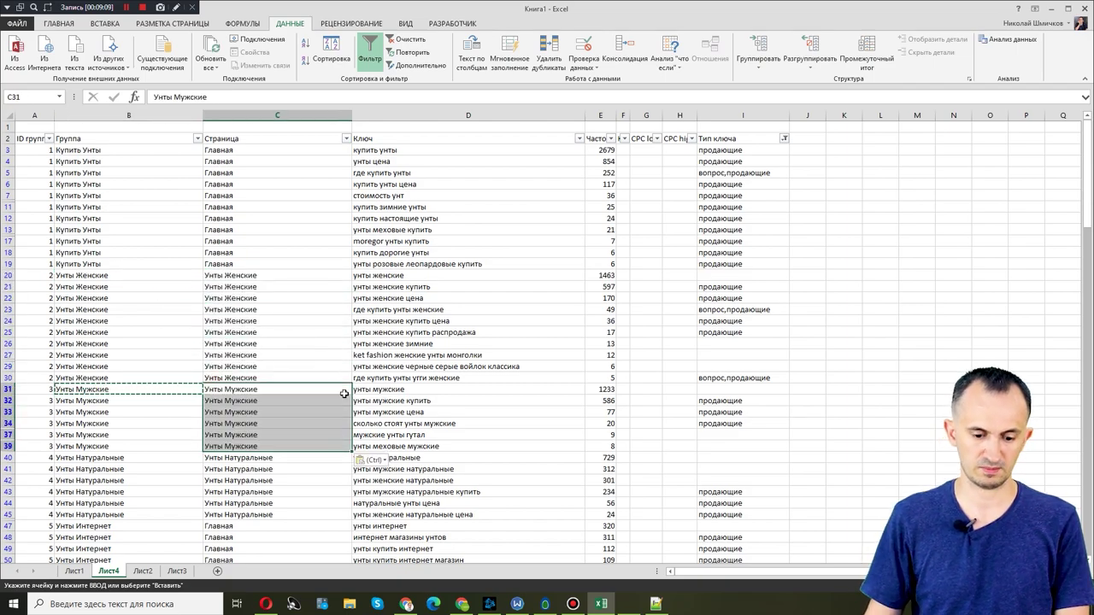
- Copy the group name «Унты Женские Фото» to C178, shorten it to «Унты Женские» and fill it down to C183
{"action": "scroll", "coordinate": [338, 383], "scroll_direction": "down", "scroll_amount": 20}
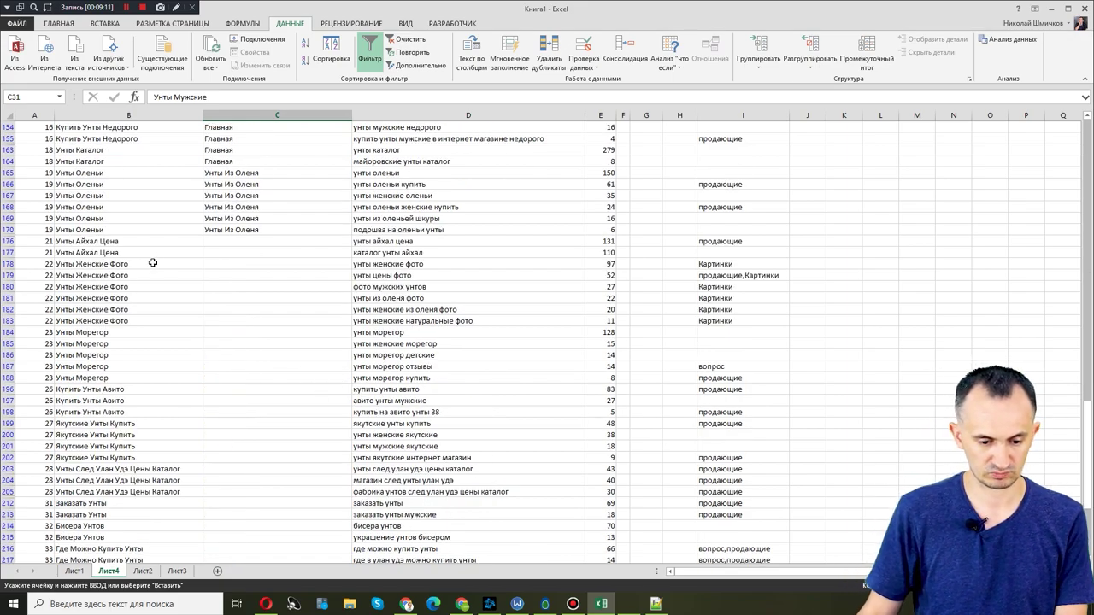
{"action": "left_click", "coordinate": [217, 264]}
{"action": "left_click", "coordinate": [135, 263]}
{"action": "key", "text": "ctrl+c"}
{"action": "left_click", "coordinate": [232, 262]}
{"action": "key", "text": "ctrl+v"}
{"action": "key", "text": "F2"}
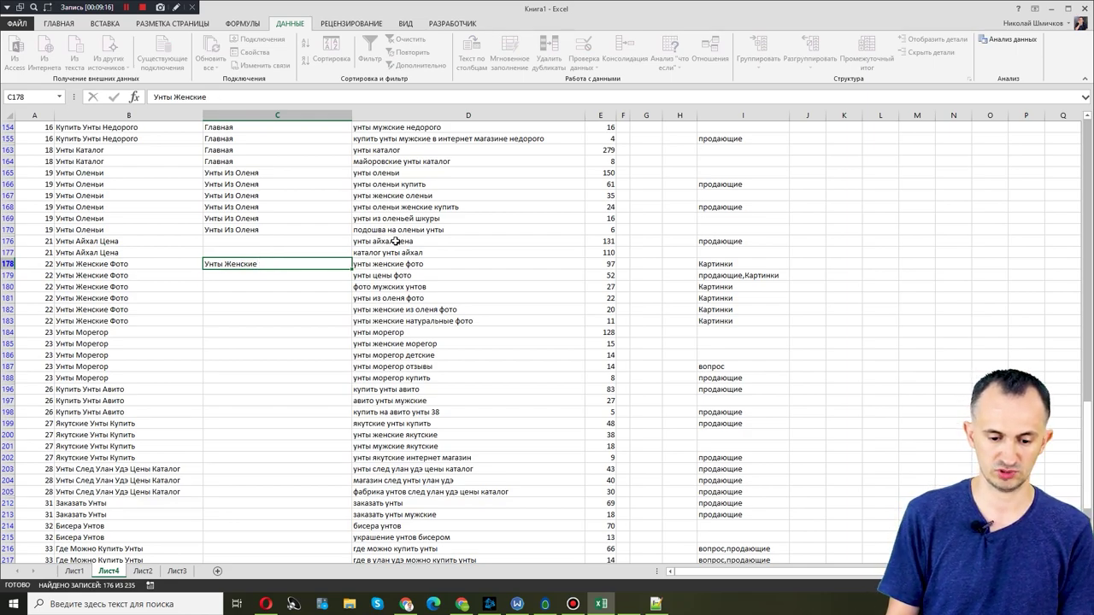
{"action": "key", "text": "ctrl+Return"}
{"action": "key", "text": "ctrl+c"}
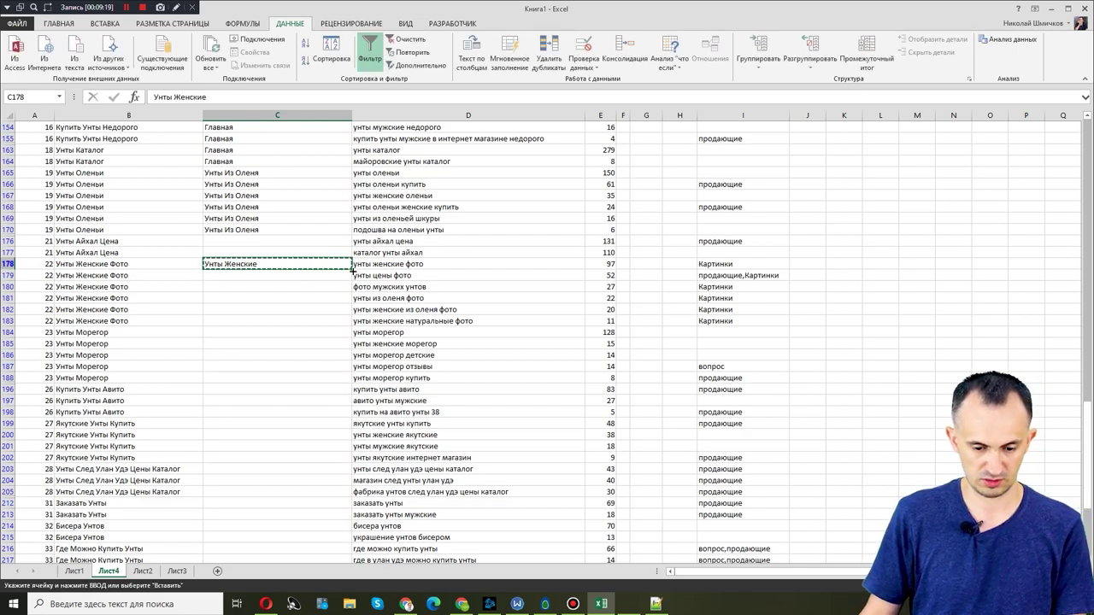
{"action": "left_click_drag", "start_coordinate": [352, 267], "coordinate": [350, 326]}
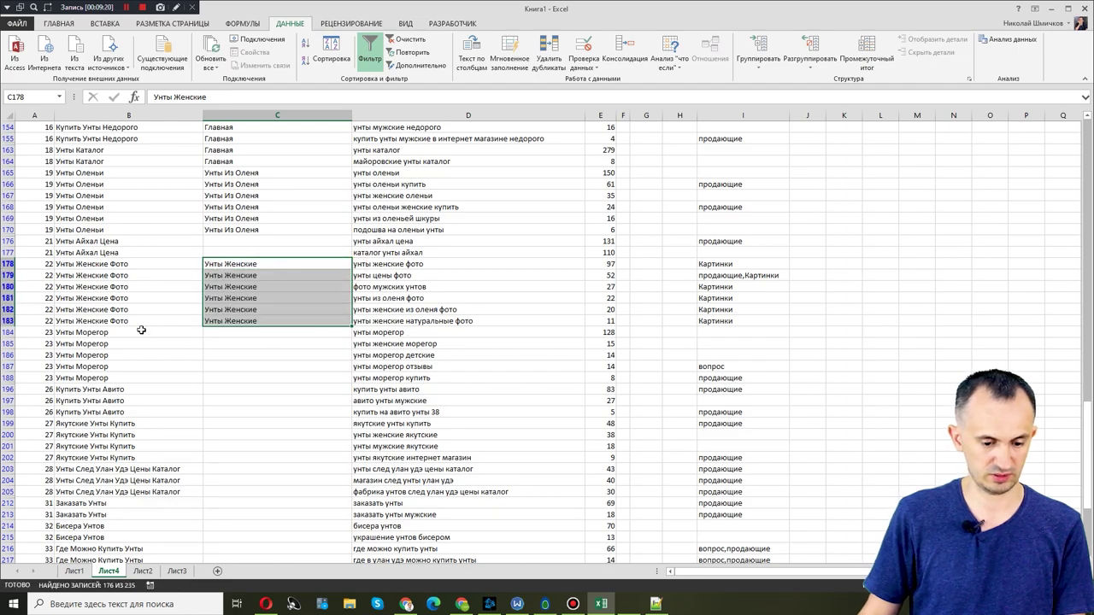
- Copy the group name «Унты Морегор» into its «Страница» cells, C184:C188
{"action": "left_click", "coordinate": [121, 334]}
{"action": "key", "text": "ctrl+c"}
{"action": "left_click_drag", "start_coordinate": [218, 333], "coordinate": [220, 379]}
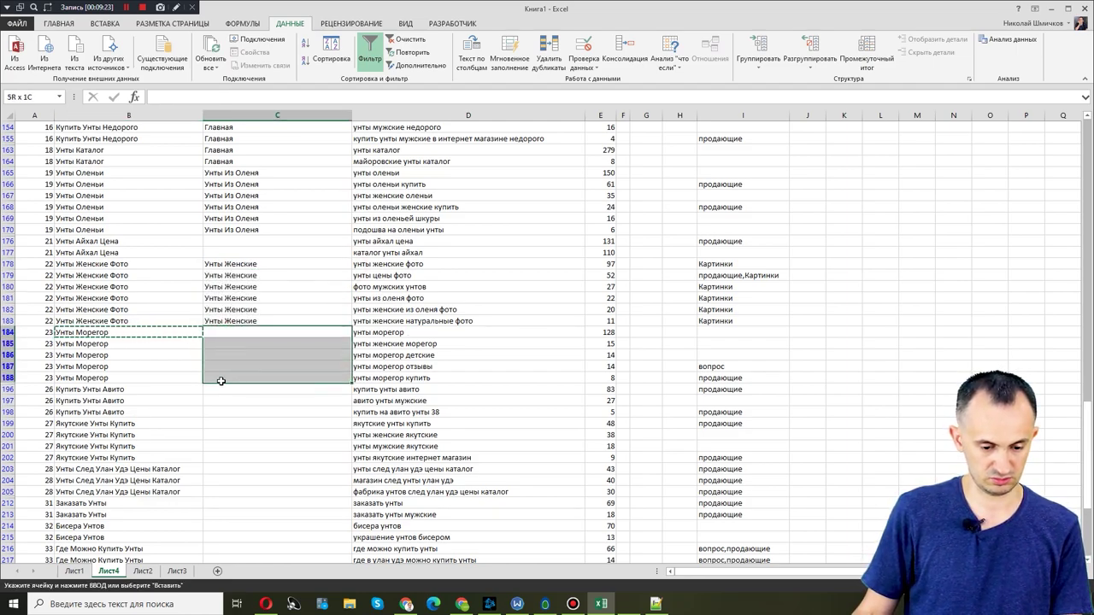
{"action": "key", "text": "ctrl+v"}
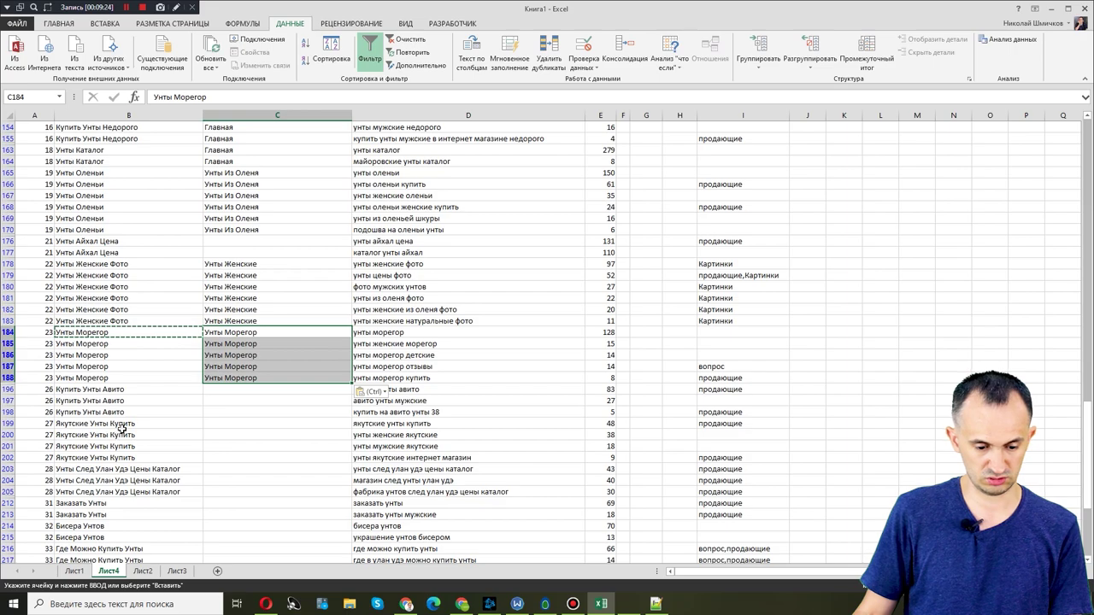
{"action": "left_click", "coordinate": [122, 425]}
{"action": "key", "text": "ctrl+c"}
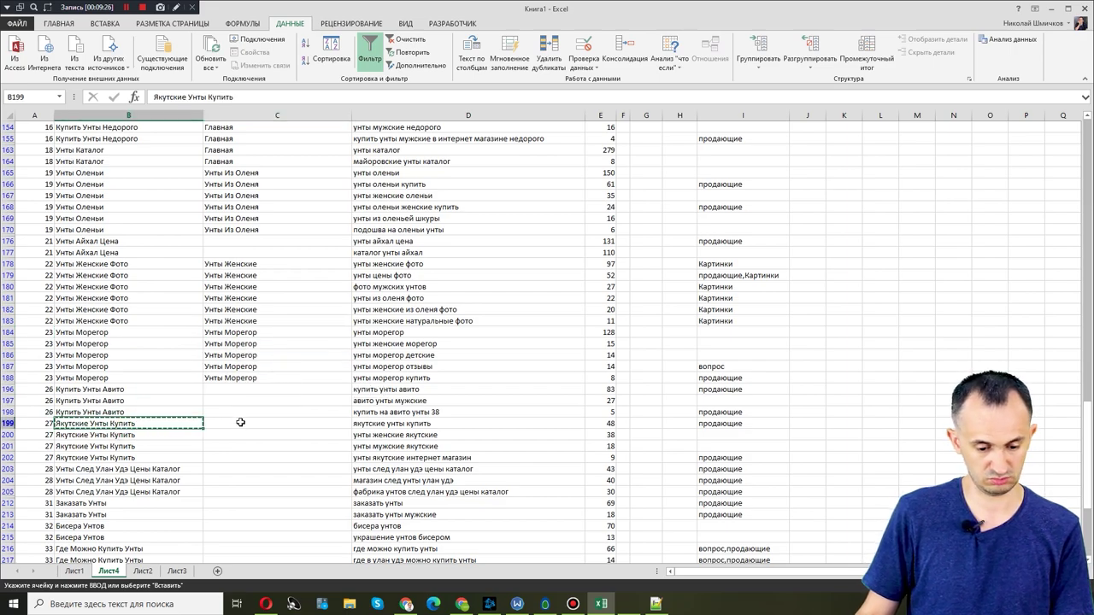
{"action": "left_click", "coordinate": [175, 470]}
- Copy «Главная» from a «Купить Унты Недорого» row into the «Страница» cells of the «Заказать Унты» group, C212:C213
{"action": "scroll", "coordinate": [179, 470], "scroll_direction": "down", "scroll_amount": 3}
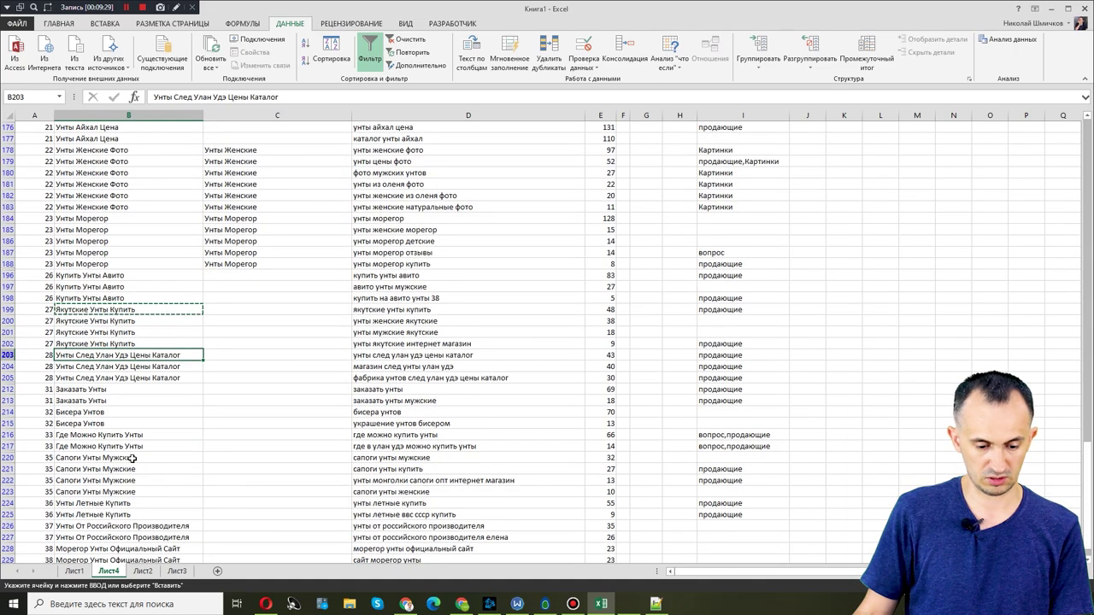
{"action": "scroll", "coordinate": [238, 316], "scroll_direction": "up", "scroll_amount": 6}
{"action": "left_click", "coordinate": [251, 207]}
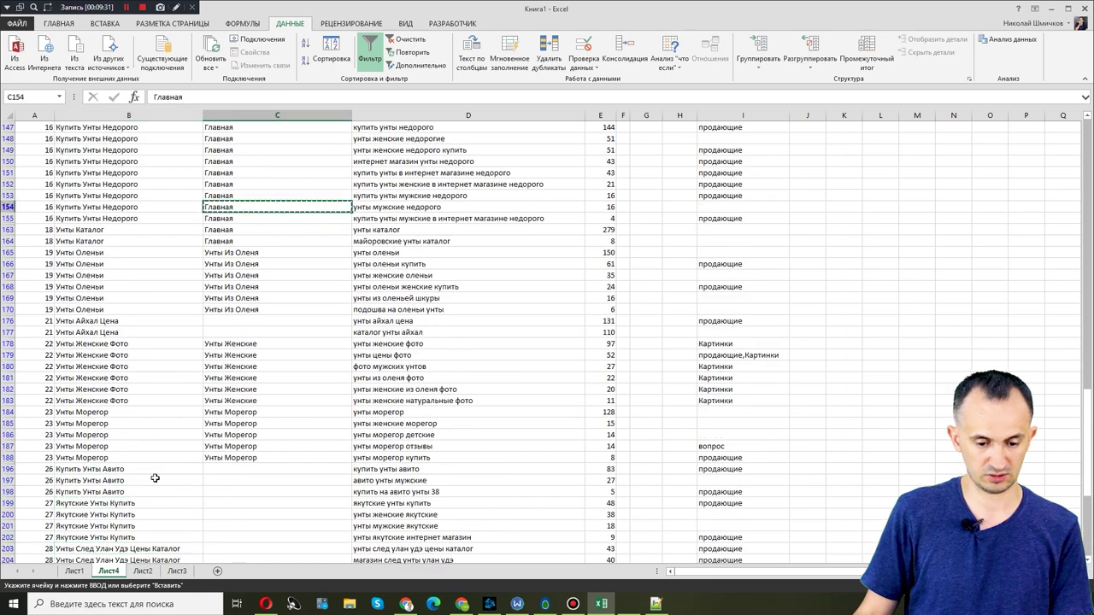
{"action": "scroll", "coordinate": [152, 478], "scroll_direction": "down", "scroll_amount": 8}
{"action": "mouse_move", "coordinate": [228, 293]}
{"action": "left_mouse_down"}
{"action": "mouse_move", "coordinate": [225, 324]}
{"action": "mouse_move", "coordinate": [230, 307]}
{"action": "left_mouse_up"}
{"action": "key", "text": "ctrl+v"}
- Enter «Унты с бисером» as the page of the «Бисера Унтов» group in C214 and copy it to C215
{"action": "left_click", "coordinate": [174, 322]}
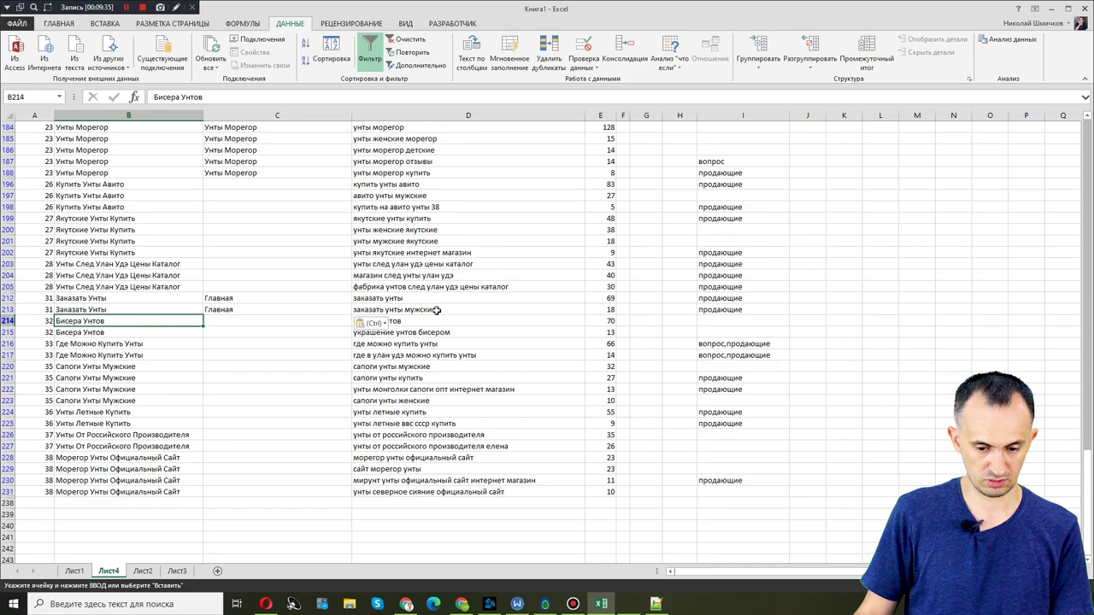
{"action": "left_click", "coordinate": [402, 321]}
{"action": "key", "text": "Down"}
{"action": "key", "text": "ctrl+c"}
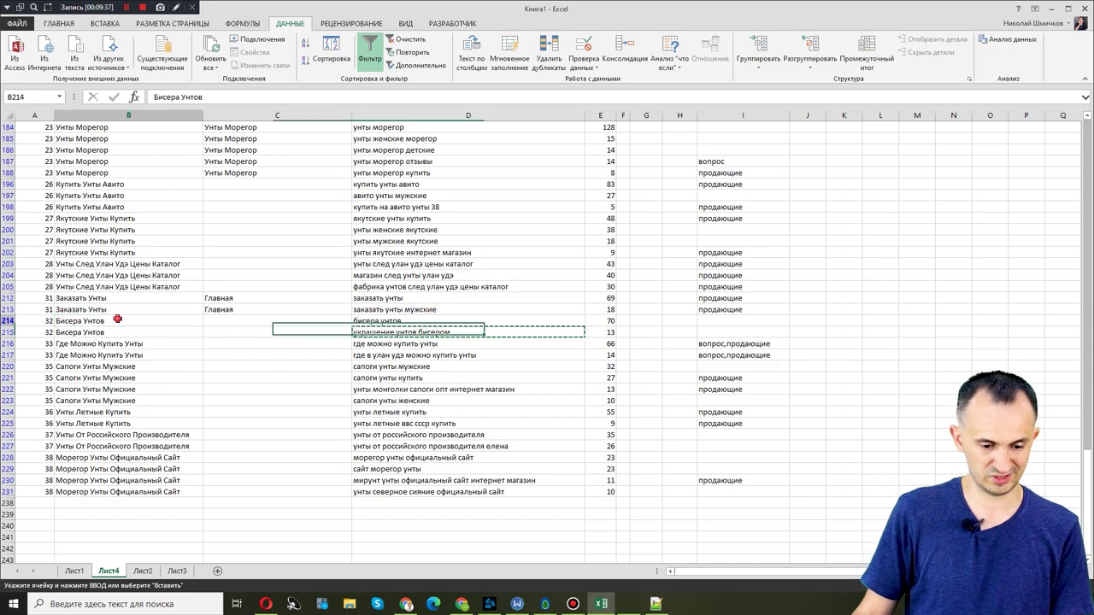
{"action": "left_click", "coordinate": [244, 321]}
{"action": "type", "text": "Унты с бисеро"}
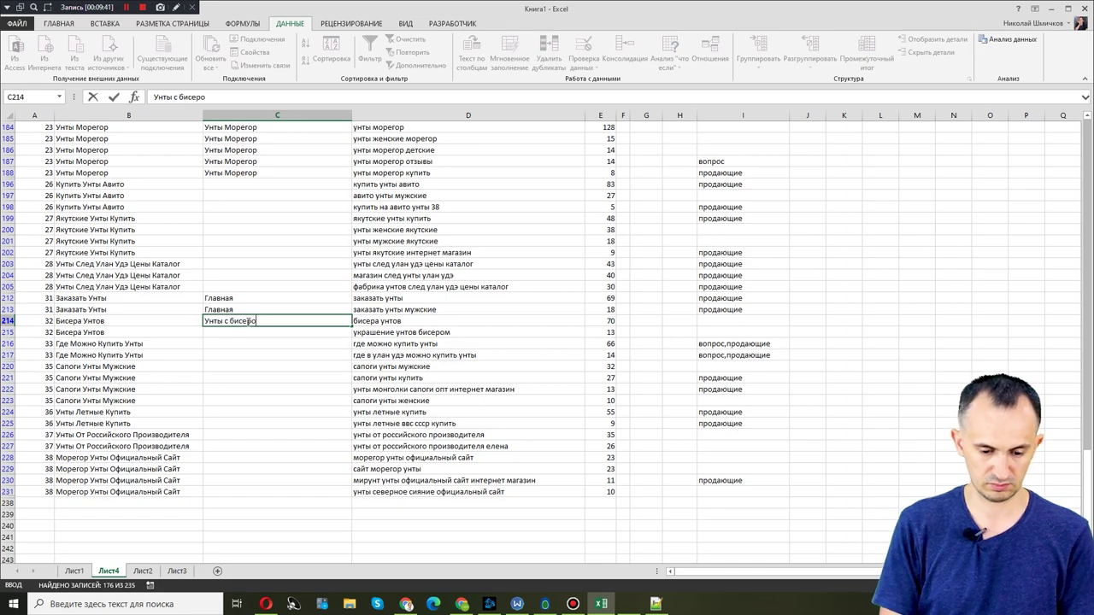
{"action": "key", "text": "ctrl+c"}
{"action": "key", "text": "Down"}
{"action": "key", "text": "ctrl+v"}
- Copy «Главная» from C213 into the «Страница» cells of the «Где Можно Купить Унты» group, C216:C217
{"action": "key", "text": "Up"}
{"action": "key", "text": "Up"}
{"action": "key", "text": "ctrl+c"}
{"action": "key", "text": "Down"}
{"action": "key", "text": "Down"}
{"action": "key", "text": "Down"}
{"action": "key", "text": "shift+Down"}
{"action": "key", "text": "ctrl+v"}
- Copy the page name «Унты Мужские» from C31 into the «Страница» cells of the «Сапоги Унты Мужские» group, C220:C223
{"action": "key", "text": "Down"}
{"action": "key", "text": "Down"}
{"action": "key", "text": "Left"}
{"action": "key", "text": "Left"}
{"action": "key", "text": "Right"}
{"action": "key", "text": "Right"}
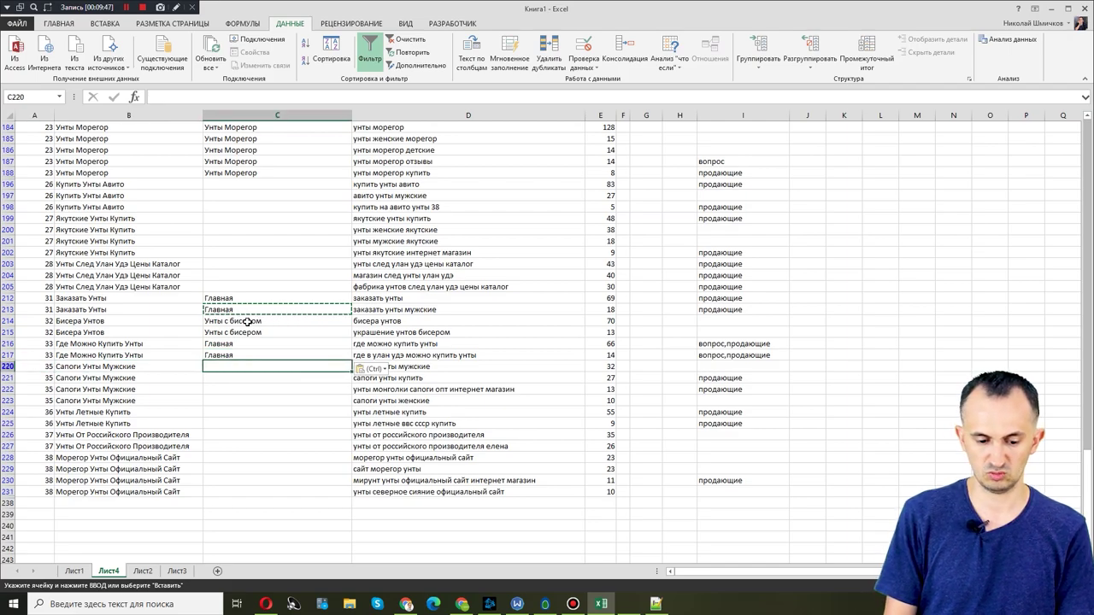
{"action": "scroll", "coordinate": [312, 283], "scroll_direction": "up", "scroll_amount": 20}
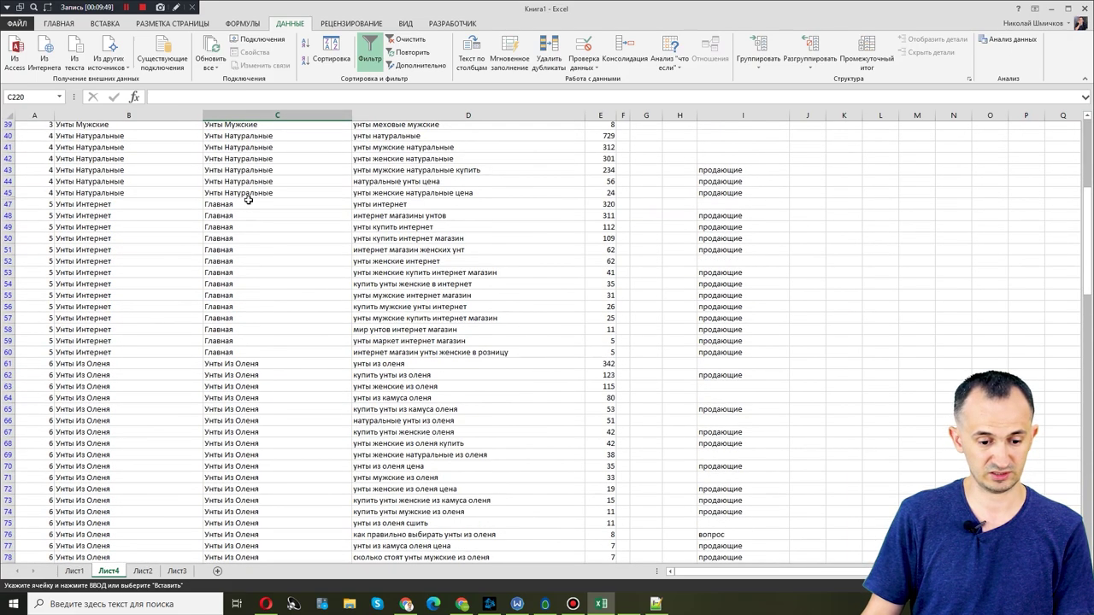
{"action": "left_click", "coordinate": [230, 388]}
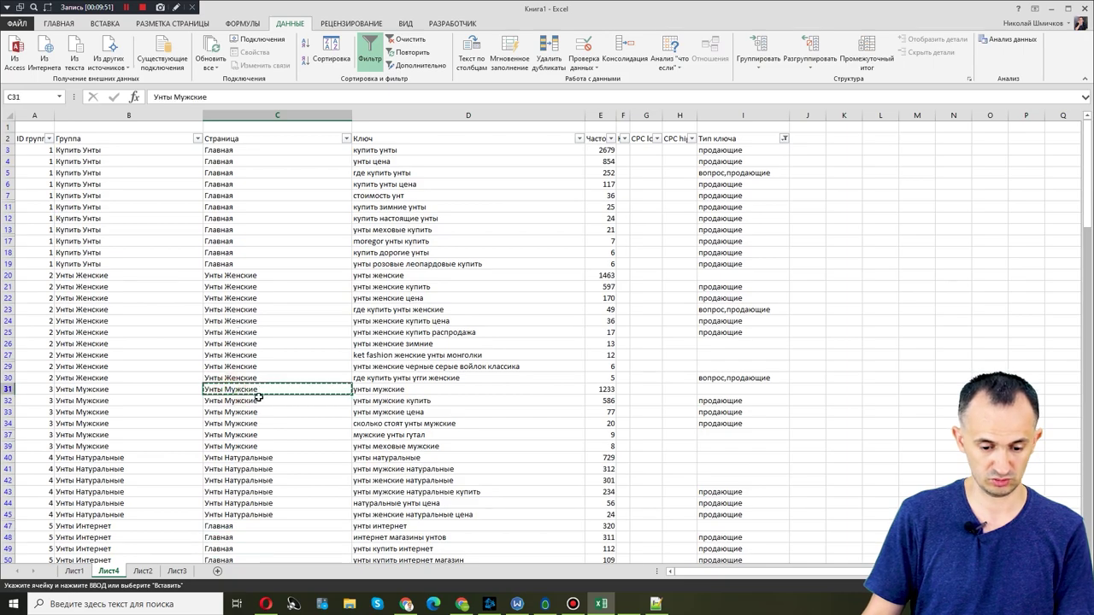
{"action": "scroll", "coordinate": [235, 400], "scroll_direction": "down", "scroll_amount": 20}
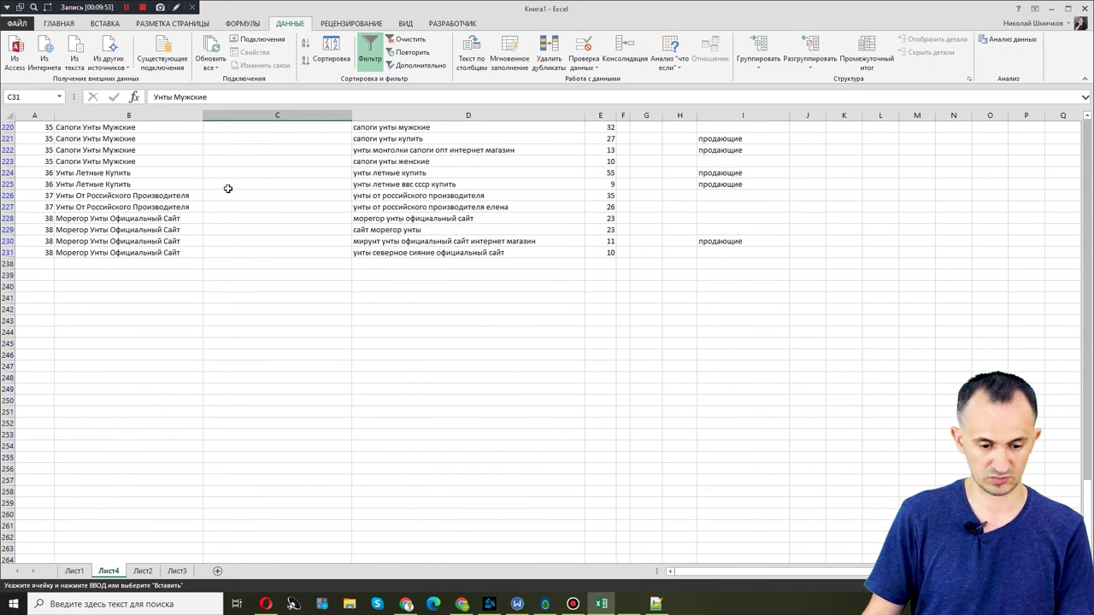
{"action": "scroll", "coordinate": [228, 188], "scroll_direction": "up", "scroll_amount": 2}
{"action": "left_click_drag", "start_coordinate": [221, 222], "coordinate": [222, 228]}
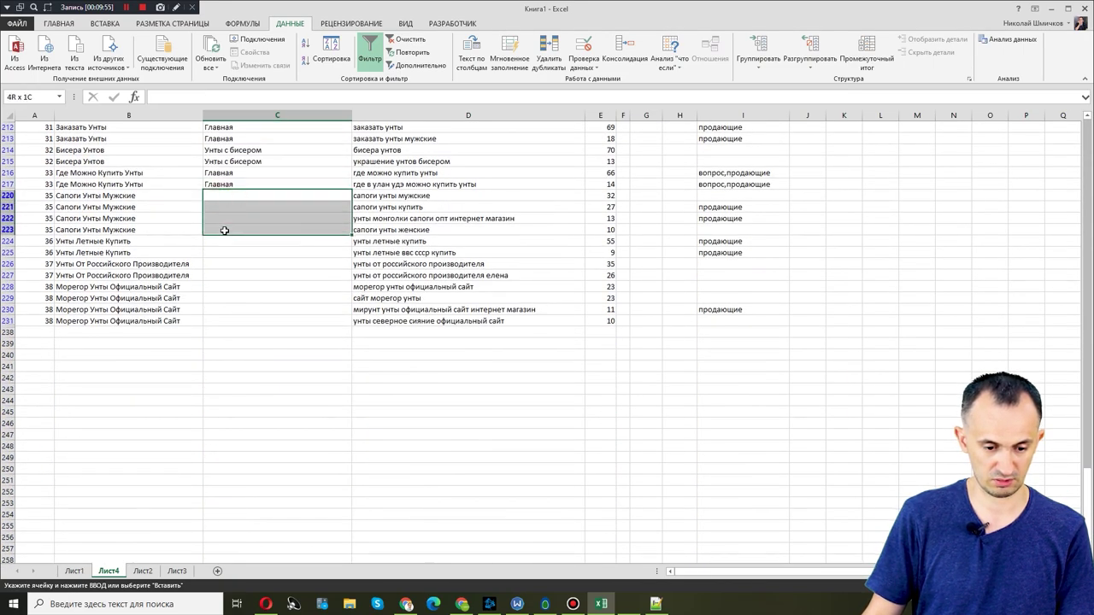
{"action": "key", "text": "ctrl+v"}
{"action": "left_click", "coordinate": [165, 243]}
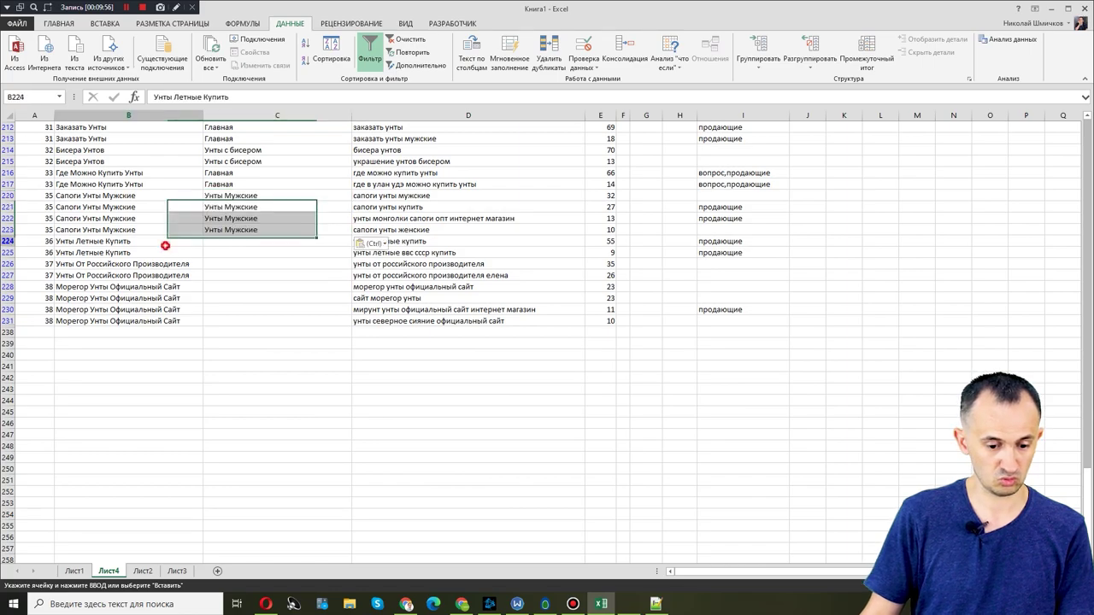
{"action": "left_click", "coordinate": [416, 239]}
{"action": "key", "text": "Escape"}
{"action": "left_click", "coordinate": [229, 250]}
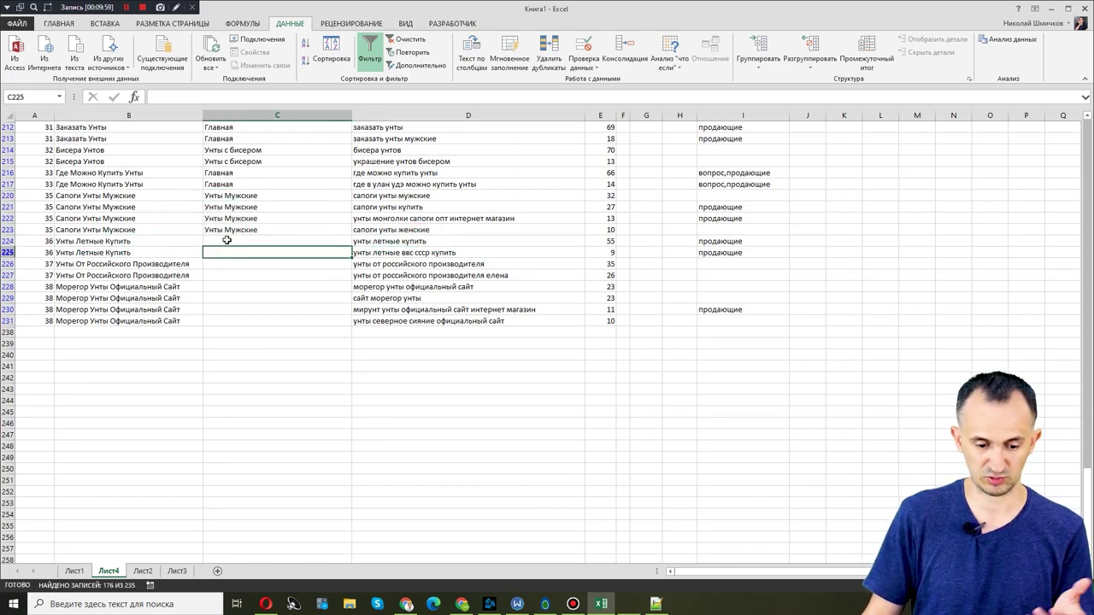
{"action": "left_click", "coordinate": [217, 268]}
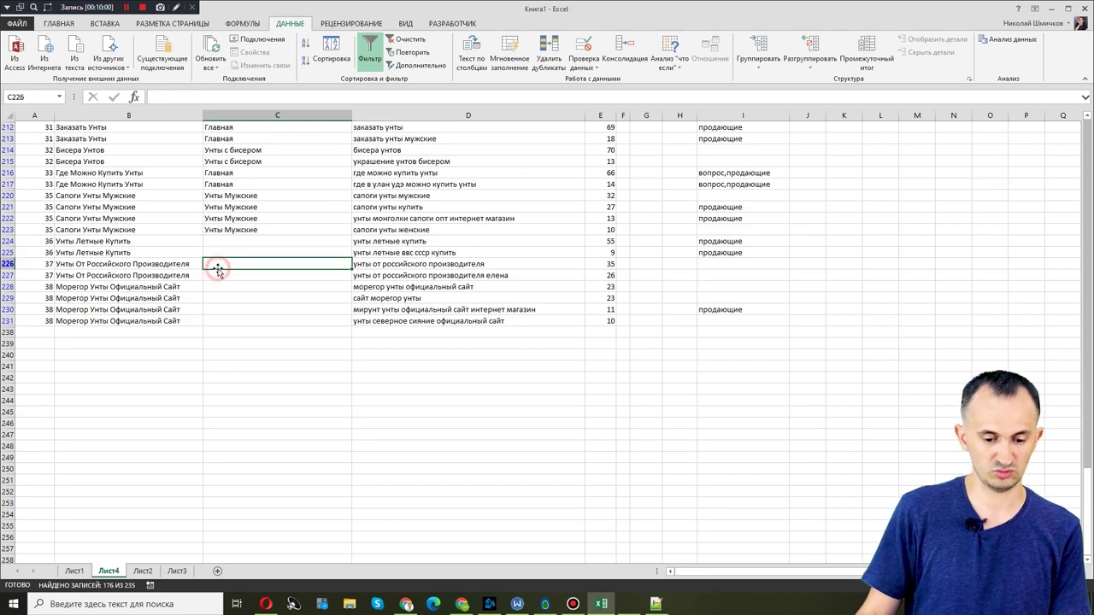
- Copy the page name «Унты Морегор» into the «Страница» cells of the «Морегор Унты Официальный Сайт» group, C228:C231
{"action": "left_click", "coordinate": [167, 287]}
{"action": "scroll", "coordinate": [224, 285], "scroll_direction": "up", "scroll_amount": 11}
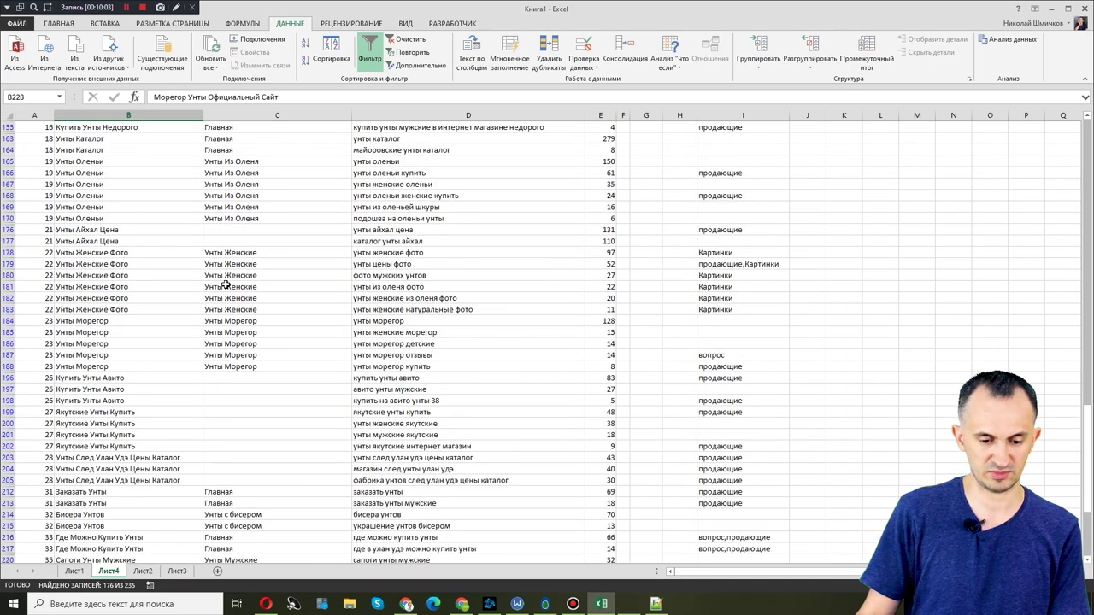
{"action": "scroll", "coordinate": [226, 283], "scroll_direction": "down", "scroll_amount": 11}
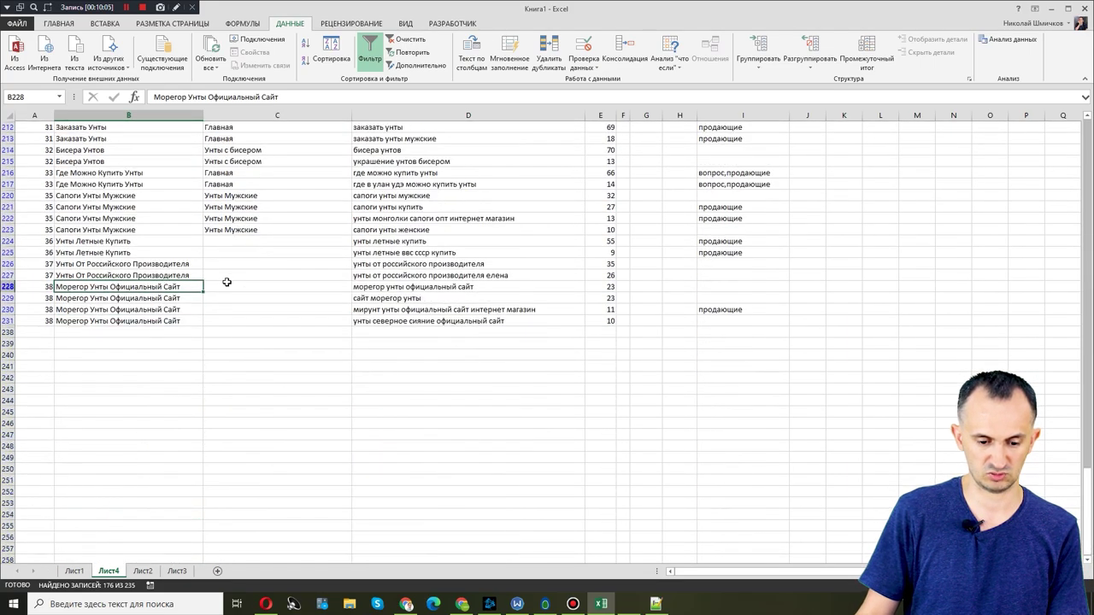
{"action": "scroll", "coordinate": [230, 271], "scroll_direction": "up", "scroll_amount": 20}
{"action": "scroll", "coordinate": [229, 271], "scroll_direction": "up", "scroll_amount": 11}
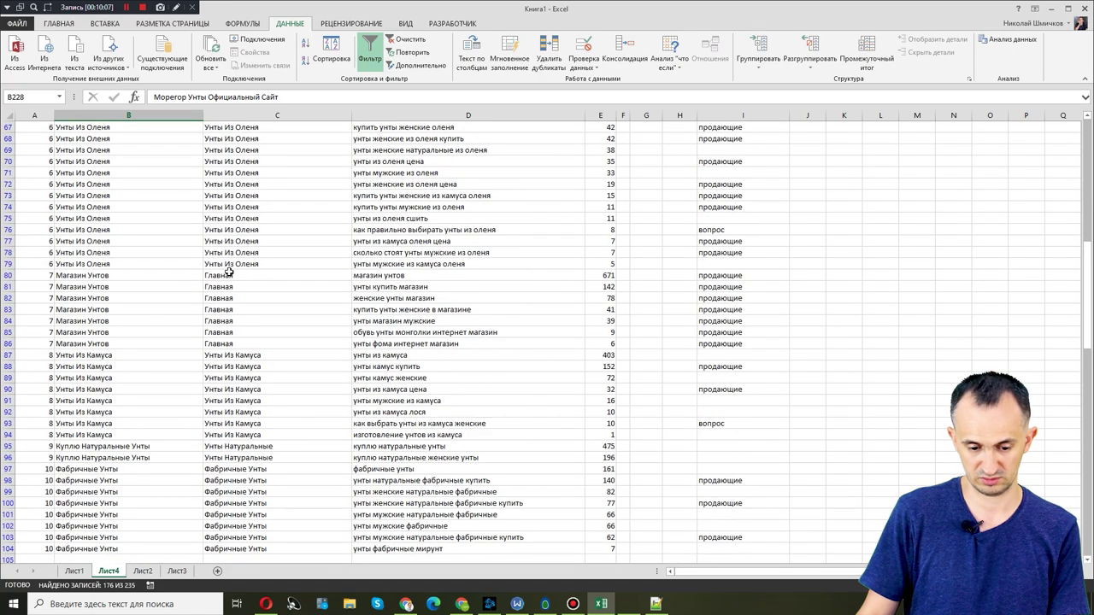
{"action": "scroll", "coordinate": [216, 355], "scroll_direction": "down", "scroll_amount": 17}
{"action": "left_click", "coordinate": [240, 424]}
{"action": "key", "text": "ctrl+c"}
{"action": "scroll", "coordinate": [276, 397], "scroll_direction": "down", "scroll_amount": 20}
{"action": "scroll", "coordinate": [241, 395], "scroll_direction": "up", "scroll_amount": 10}
{"action": "left_click_drag", "start_coordinate": [208, 195], "coordinate": [220, 230]}
{"action": "key", "text": "ctrl+v"}
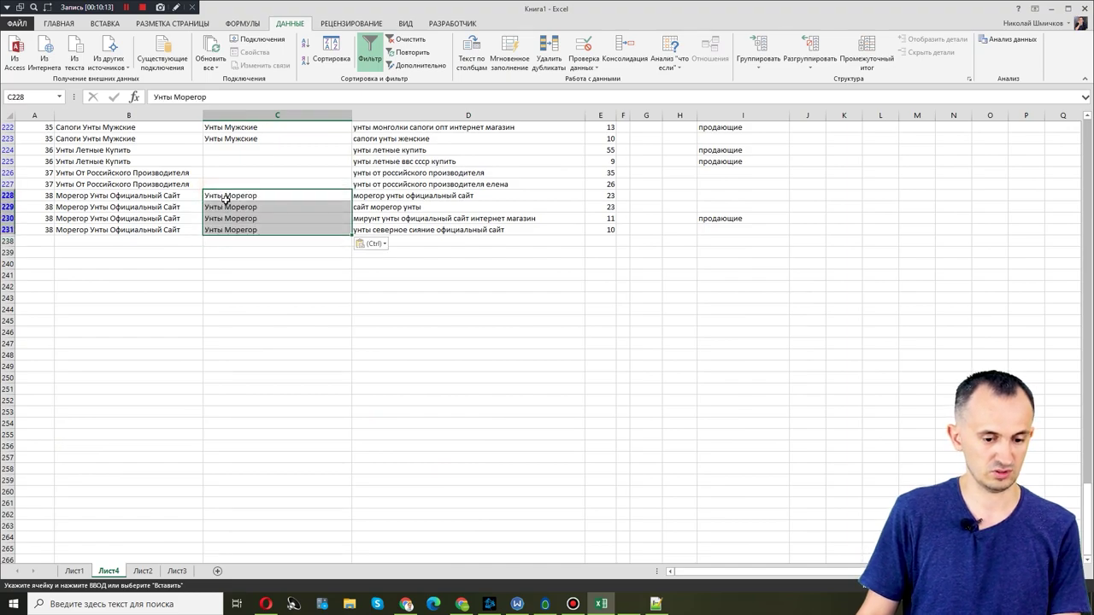
- Copy the group name «Якутские Унты Купить» to C199, shorten it to «Якутские Унты» and fill it down to C202
{"action": "scroll", "coordinate": [220, 209], "scroll_direction": "up", "scroll_amount": 6}
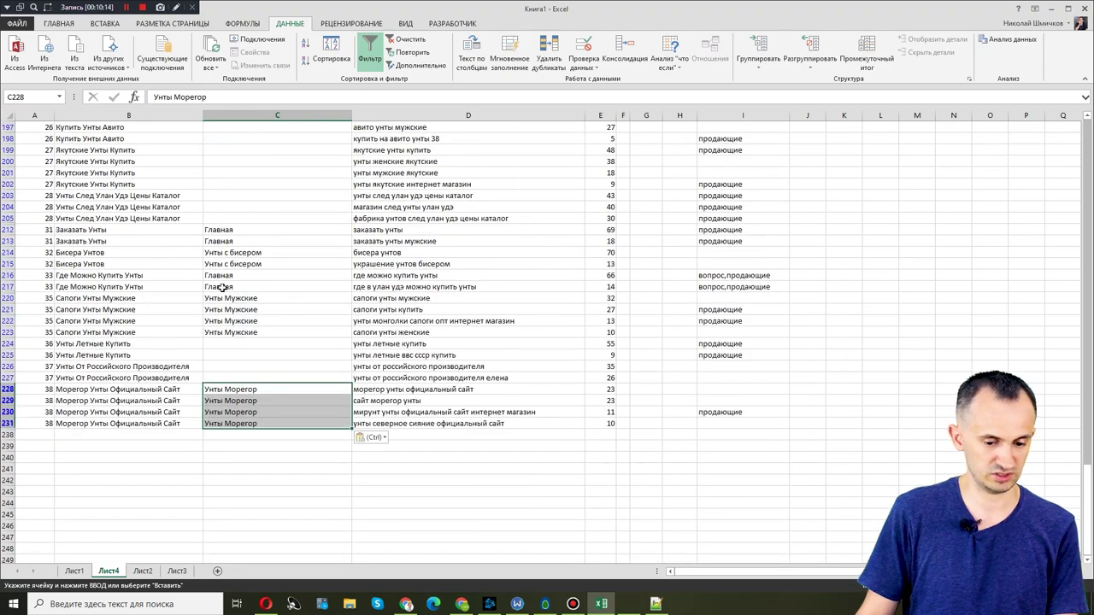
{"action": "left_click", "coordinate": [237, 217]}
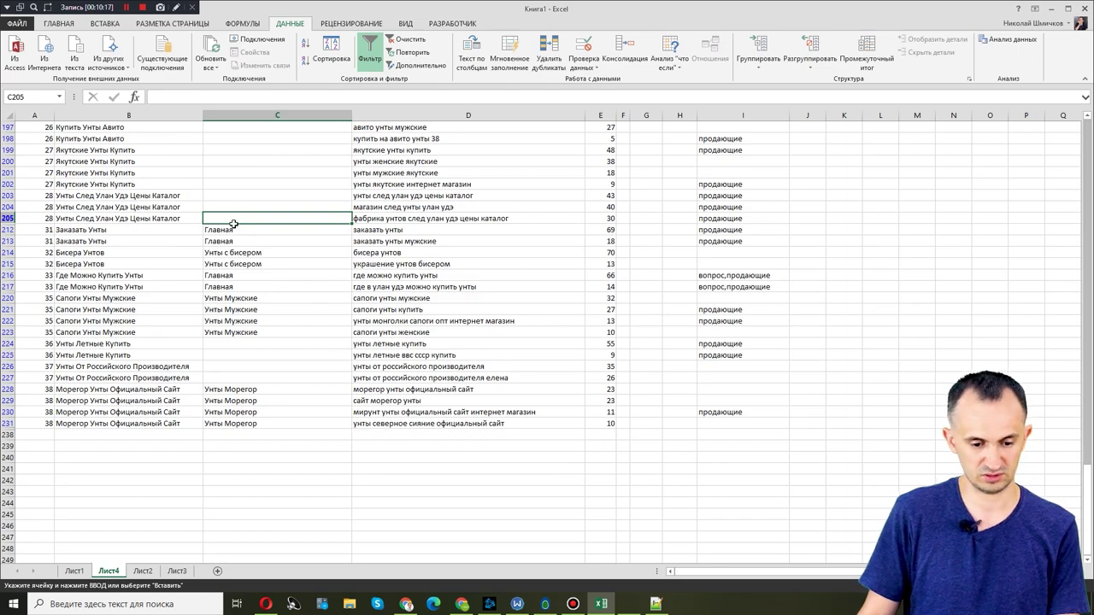
{"action": "scroll", "coordinate": [209, 243], "scroll_direction": "up", "scroll_amount": 4}
{"action": "left_click", "coordinate": [114, 263]}
{"action": "key", "text": "ctrl+c"}
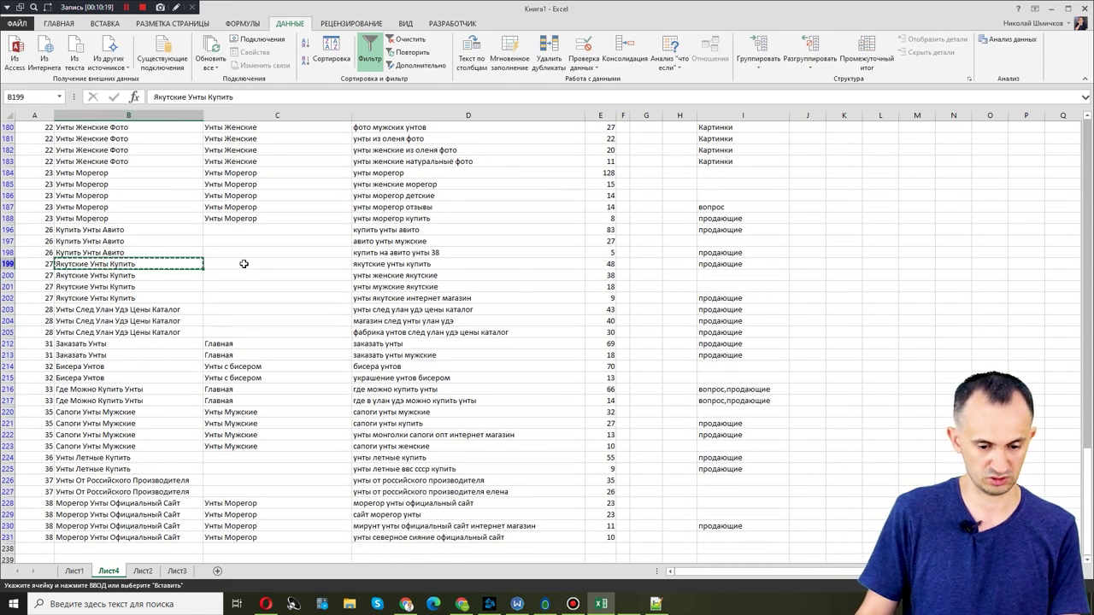
{"action": "left_click", "coordinate": [245, 264]}
{"action": "key", "text": "ctrl+v"}
{"action": "key", "text": "F2"}
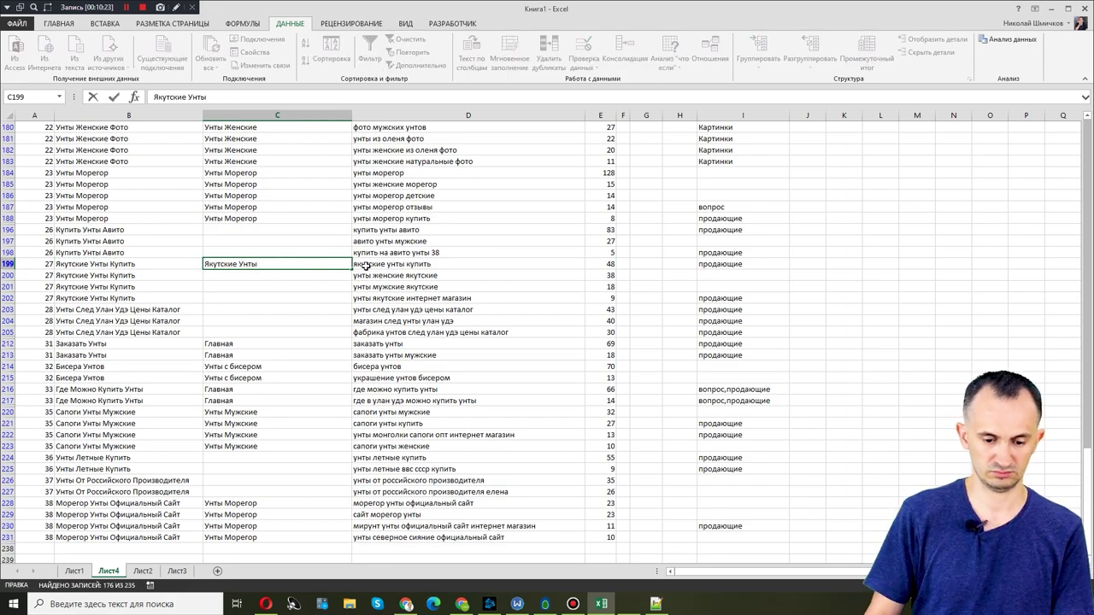
{"action": "left_click", "coordinate": [322, 263]}
{"action": "left_click_drag", "start_coordinate": [350, 270], "coordinate": [292, 295]}
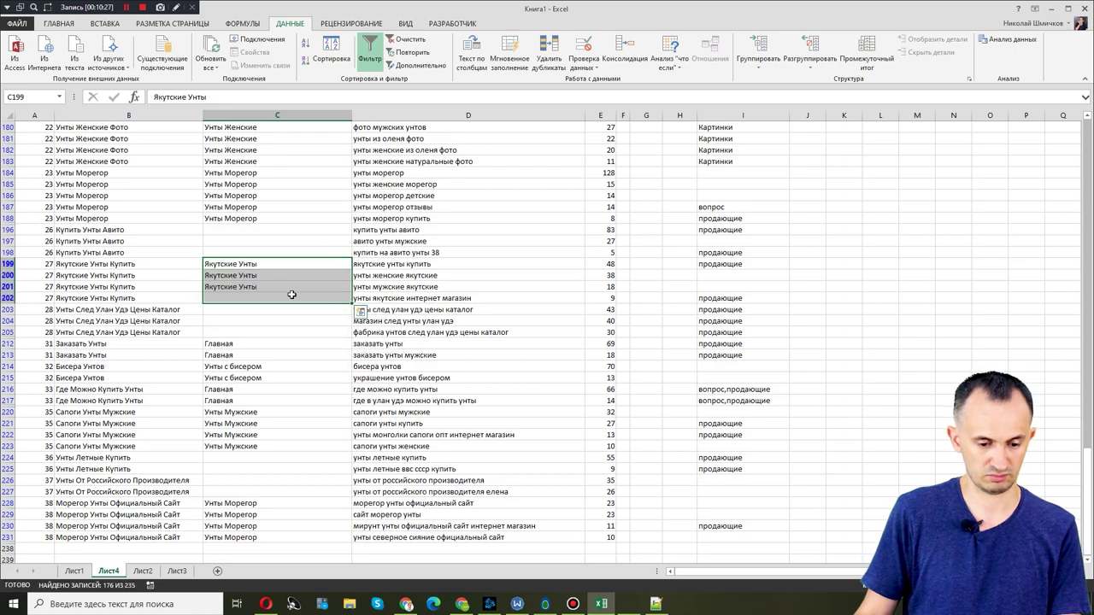
- Remove the filter from the «Тип ключа» column
{"action": "scroll", "coordinate": [229, 241], "scroll_direction": "up", "scroll_amount": 12}
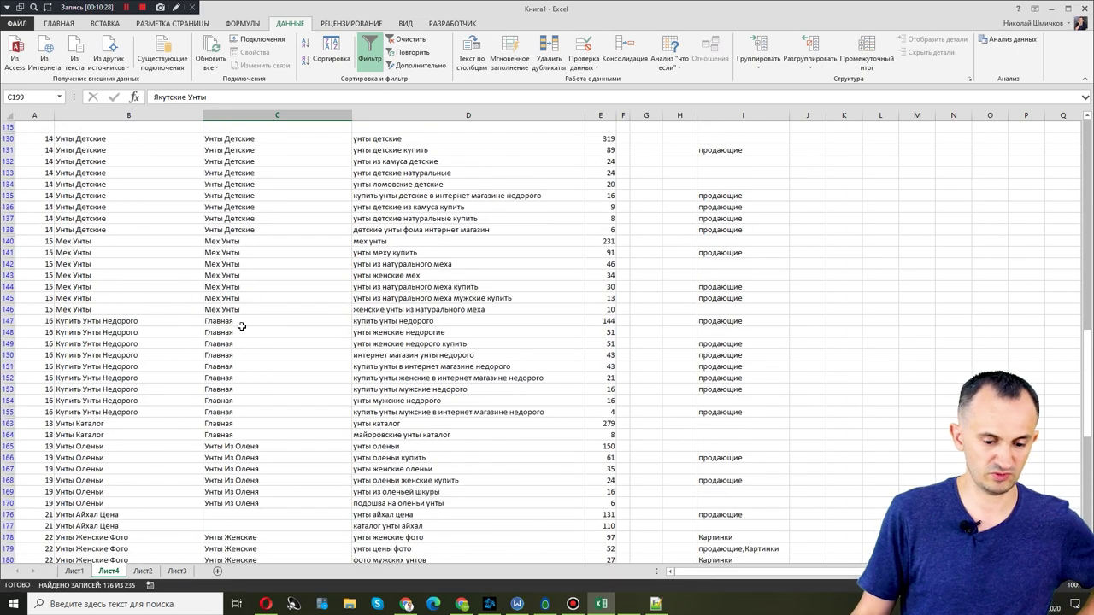
{"action": "scroll", "coordinate": [242, 326], "scroll_direction": "up", "scroll_amount": 20}
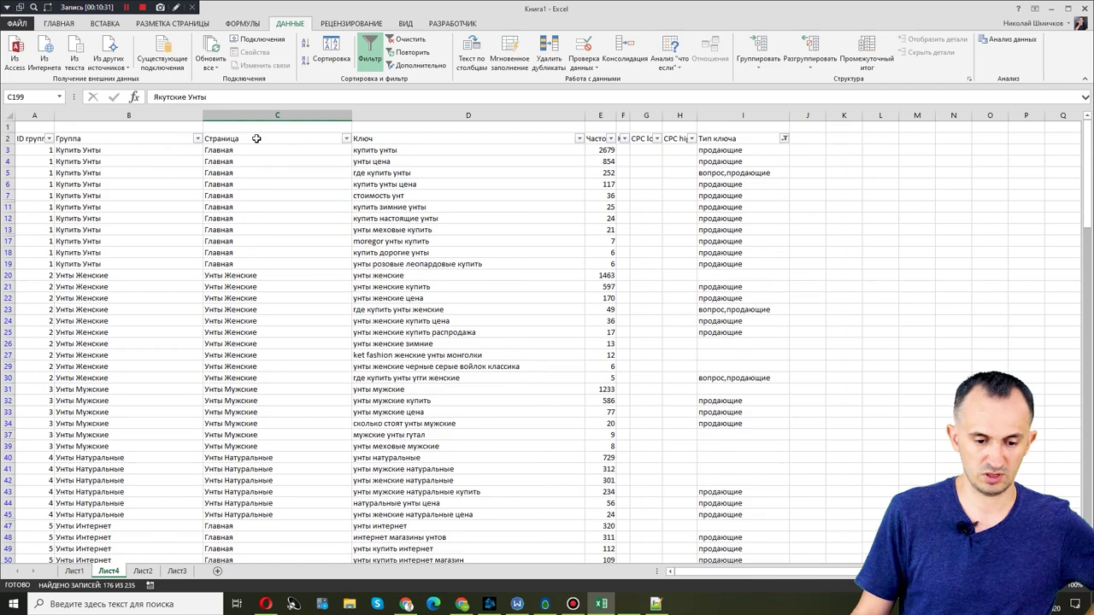
{"action": "left_click", "coordinate": [782, 138]}
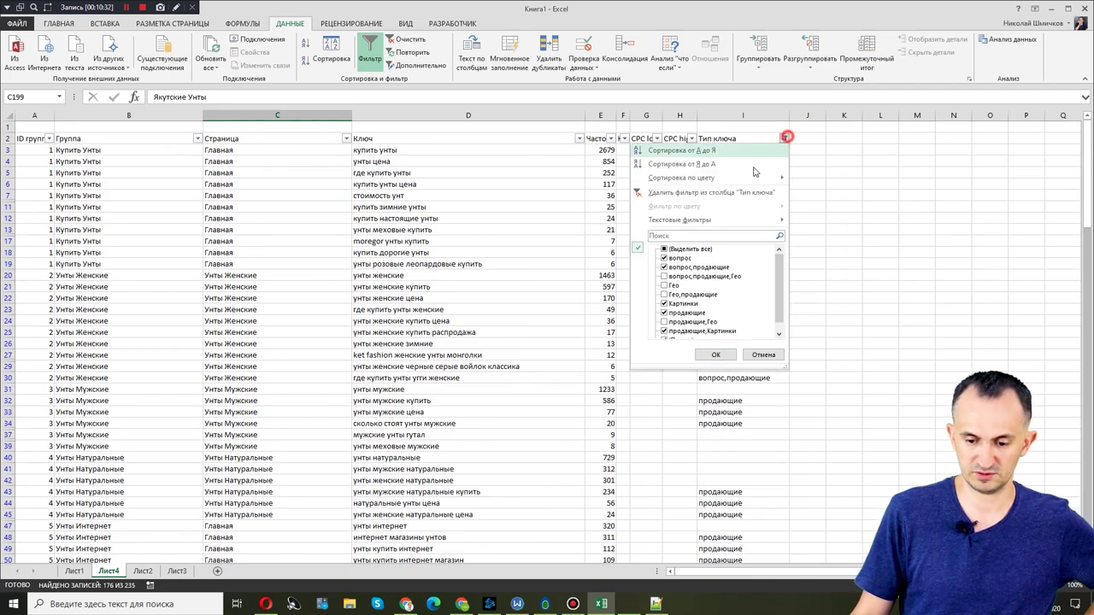
{"action": "left_click", "coordinate": [659, 197]}
- Filter the «Страница» column to show only the rows with an empty page cell
{"action": "left_click", "coordinate": [346, 138]}
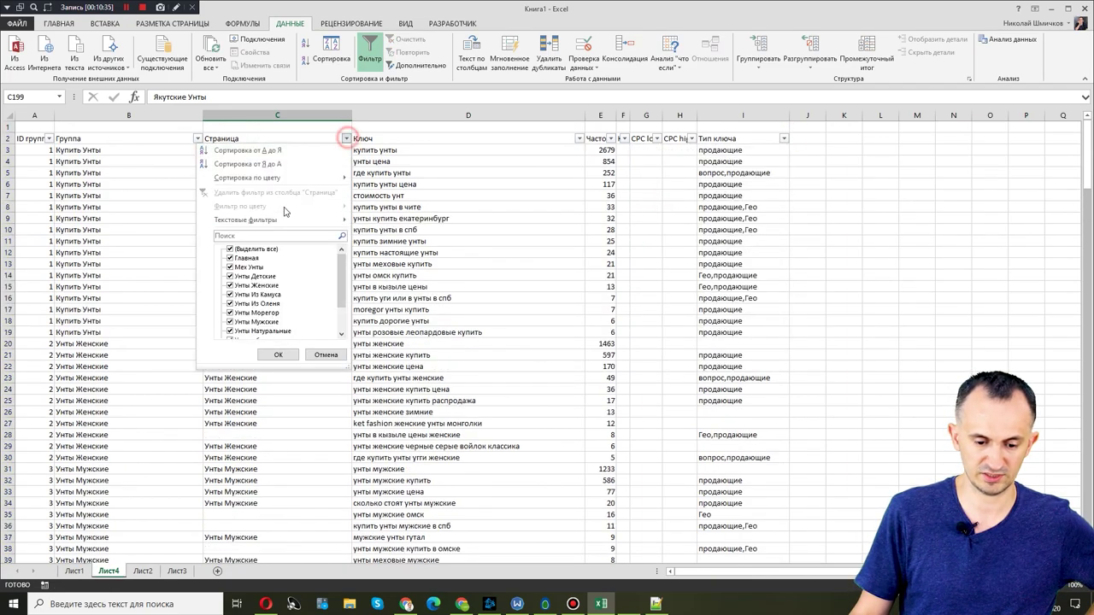
{"action": "scroll", "coordinate": [239, 329], "scroll_direction": "down", "scroll_amount": 3}
{"action": "left_click", "coordinate": [230, 332]}
{"action": "scroll", "coordinate": [235, 274], "scroll_direction": "up", "scroll_amount": 3}
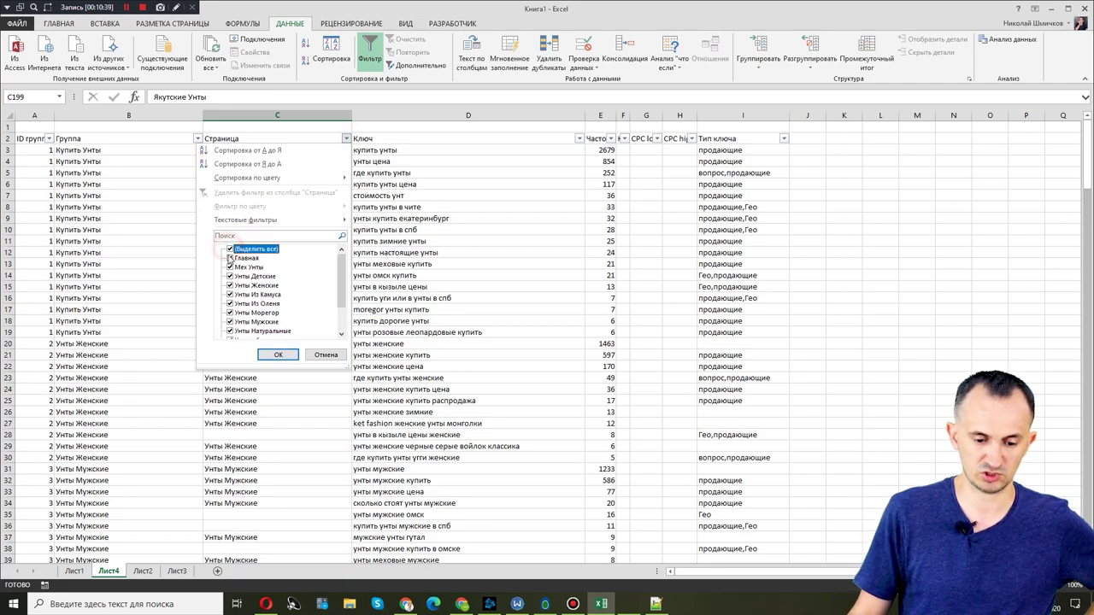
{"action": "left_click", "coordinate": [230, 249]}
{"action": "scroll", "coordinate": [256, 291], "scroll_direction": "down", "scroll_amount": 3}
{"action": "left_click", "coordinate": [227, 333]}
{"action": "left_click", "coordinate": [277, 353]}
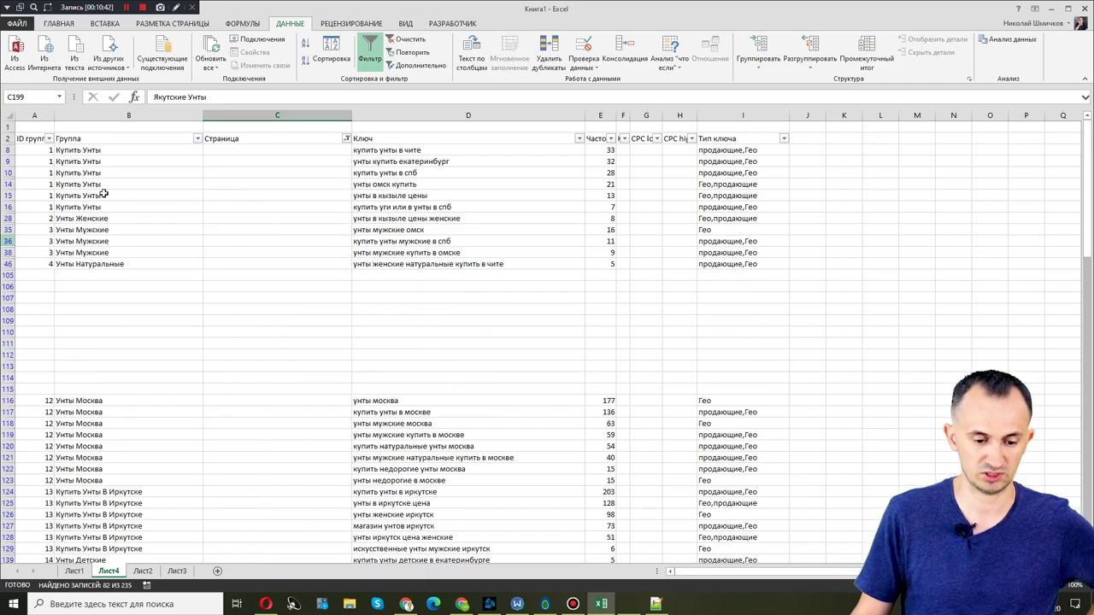
- Sort the filtered rows by group ID in ascending order and review the groups that have no page assigned
{"action": "left_click", "coordinate": [49, 139]}
{"action": "left_click", "coordinate": [86, 354]}
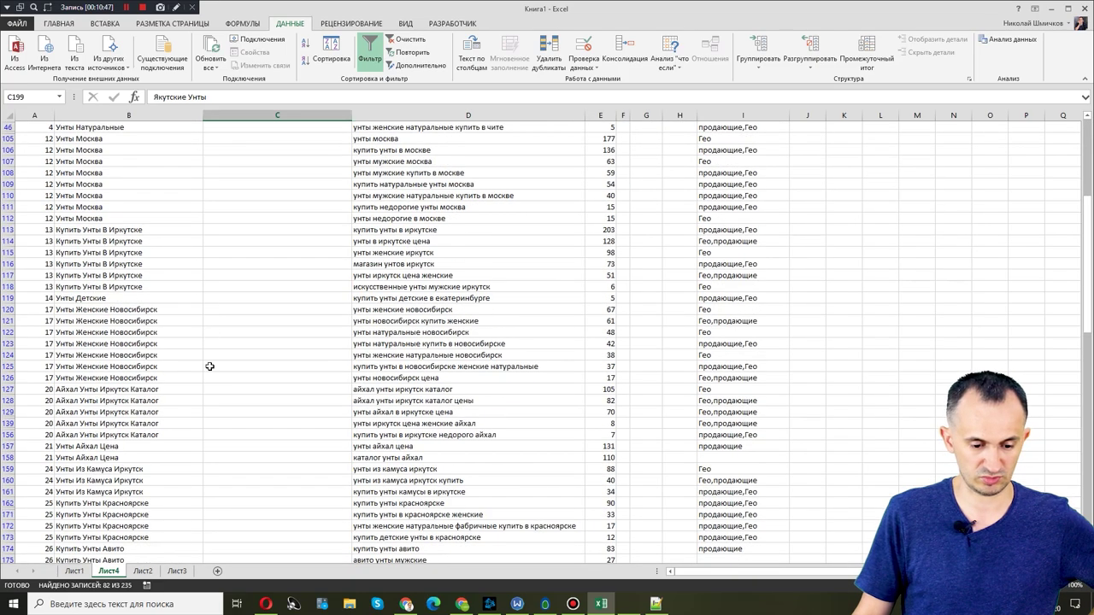
{"action": "left_click", "coordinate": [131, 230]}
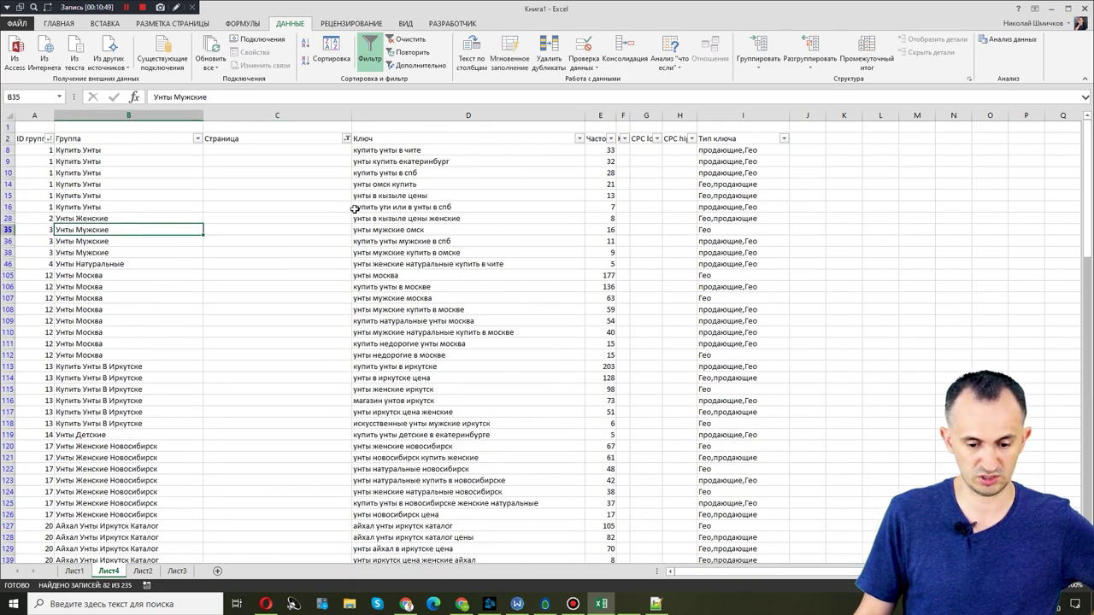
{"action": "scroll", "coordinate": [147, 376], "scroll_direction": "down", "scroll_amount": 4}
{"action": "scroll", "coordinate": [147, 376], "scroll_direction": "down", "scroll_amount": 9}
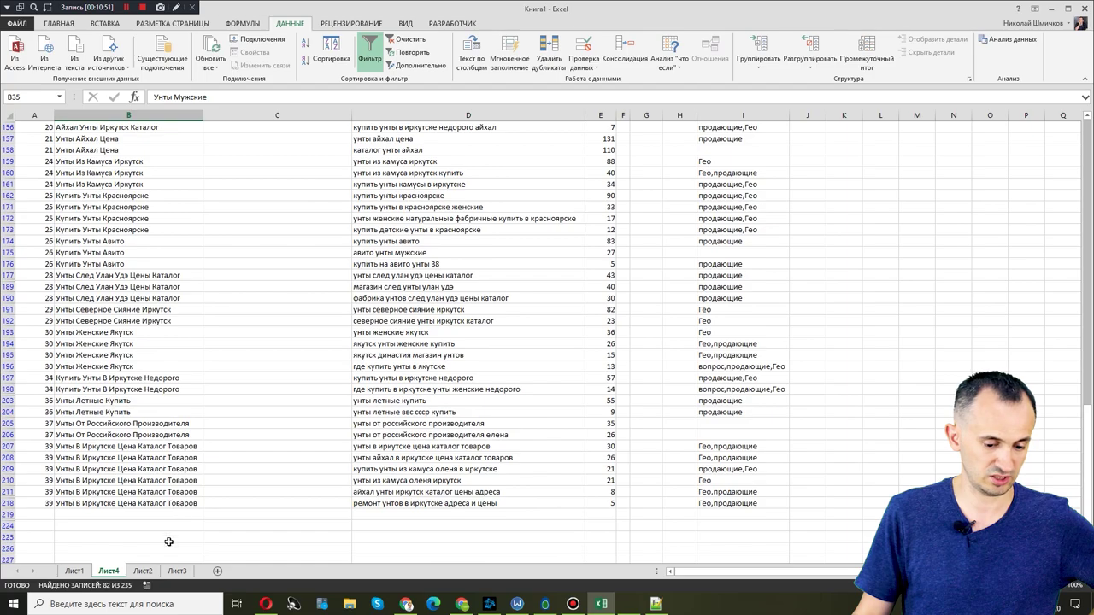
{"action": "left_click_drag", "start_coordinate": [162, 500], "coordinate": [159, 128]}
{"action": "scroll", "coordinate": [213, 342], "scroll_direction": "up", "scroll_amount": 10}
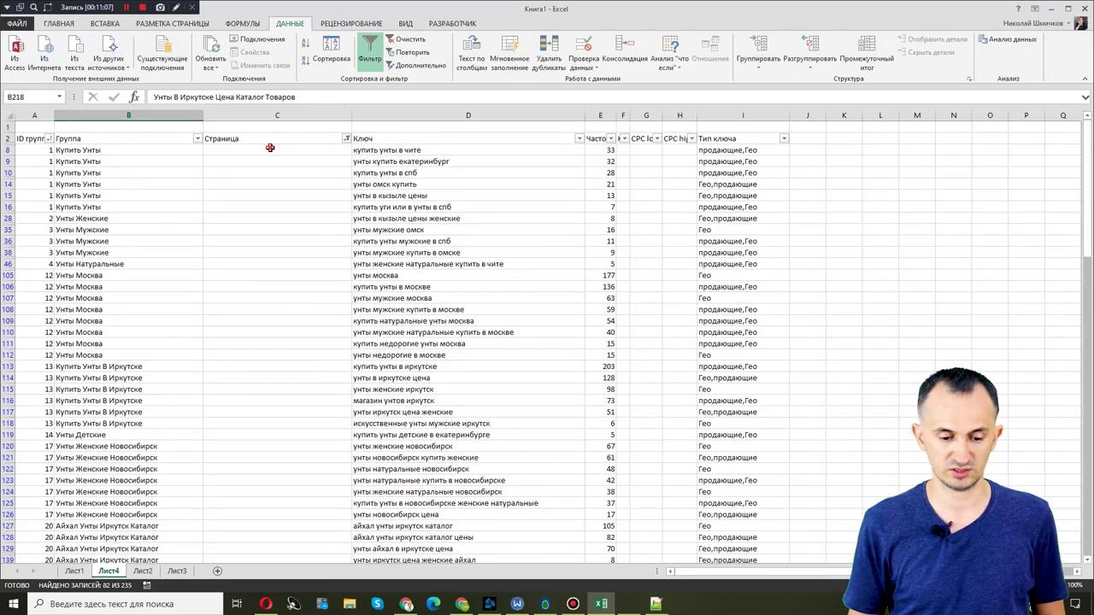
- Try filling the empty «Страница» cells from C8 down with «ГЕО ключи», and clear the filled cells
{"action": "left_click", "coordinate": [270, 148]}
{"action": "type", "text": "ШЕОШЕ"}
{"action": "key", "text": "BackSpace"}
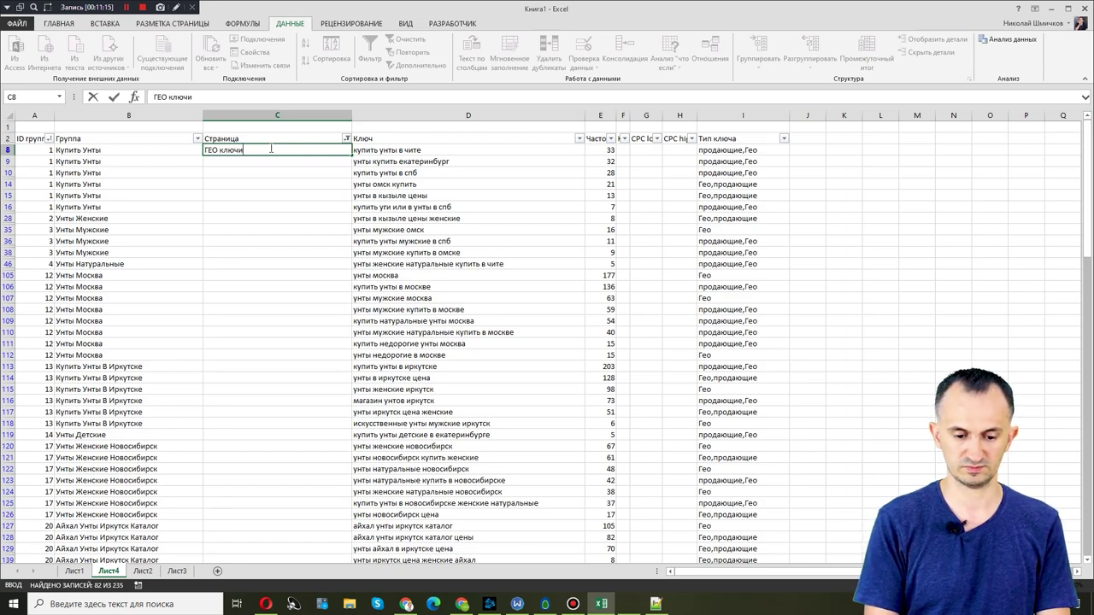
{"action": "left_click_drag", "start_coordinate": [351, 153], "coordinate": [286, 501]}
{"action": "scroll", "coordinate": [317, 334], "scroll_direction": "up", "scroll_amount": 15}
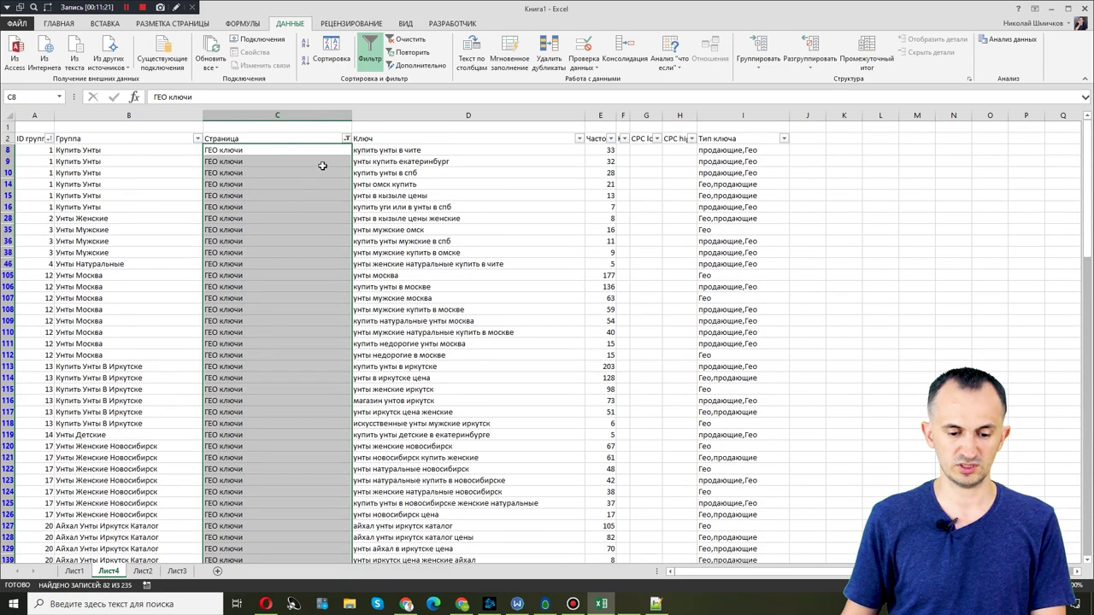
{"action": "left_click", "coordinate": [347, 138]}
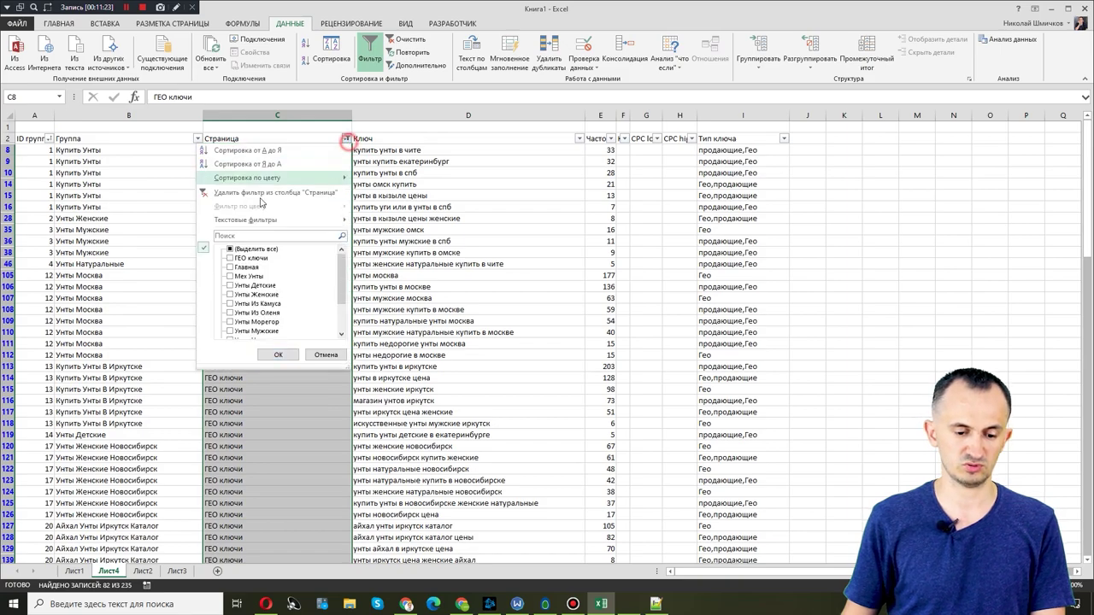
{"action": "key", "text": "Escape"}
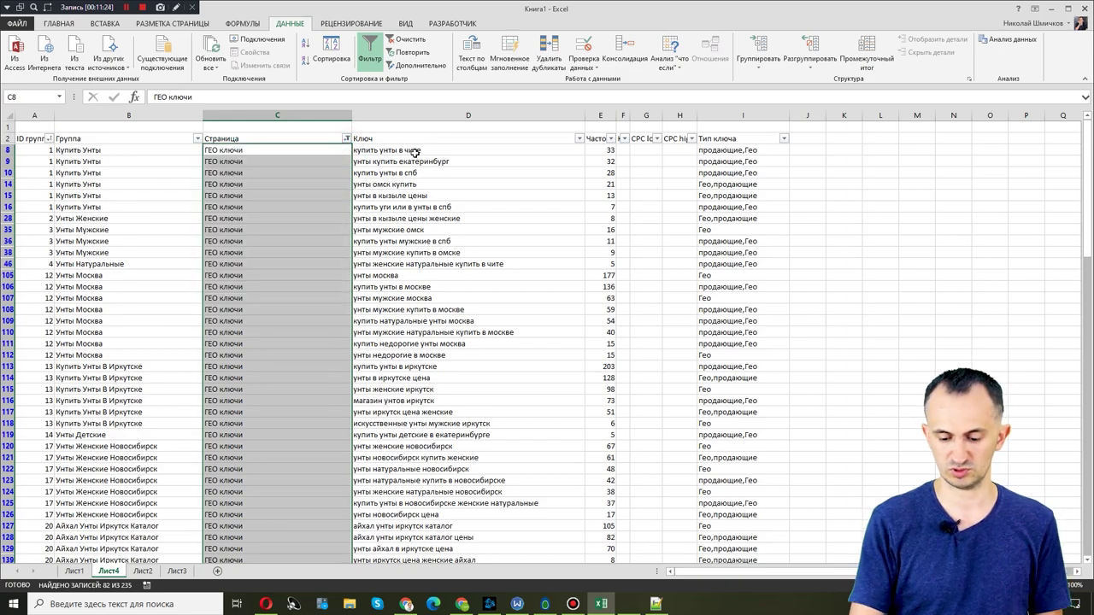
{"action": "key", "text": "Delete"}
- Filter the «Страница» column to show every assigned page and hide the rows with an empty page cell
{"action": "left_click", "coordinate": [344, 138]}
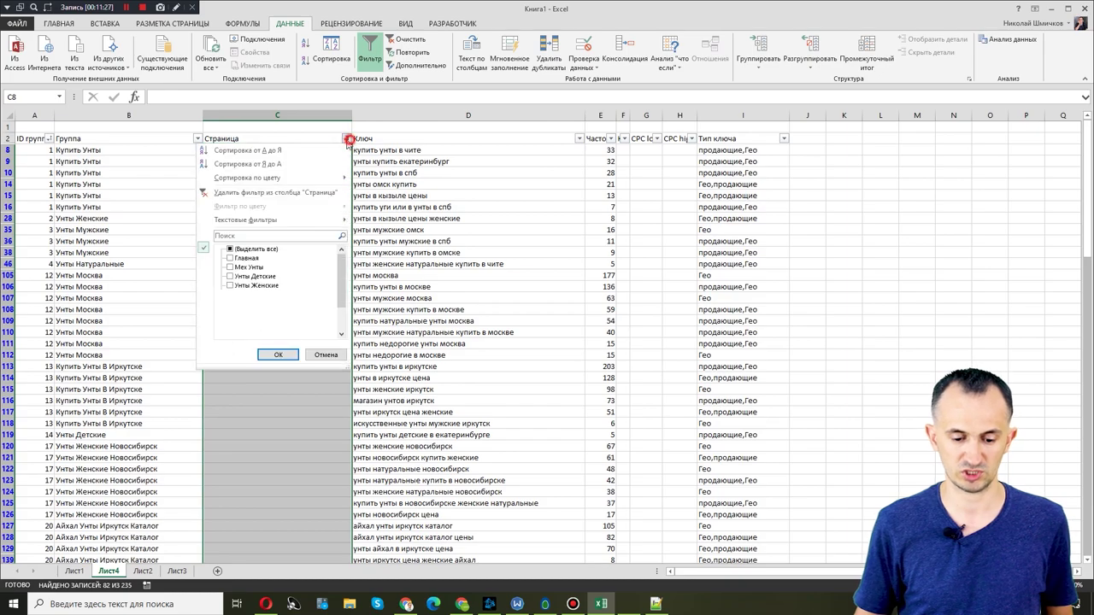
{"action": "scroll", "coordinate": [233, 258], "scroll_direction": "down", "scroll_amount": 2}
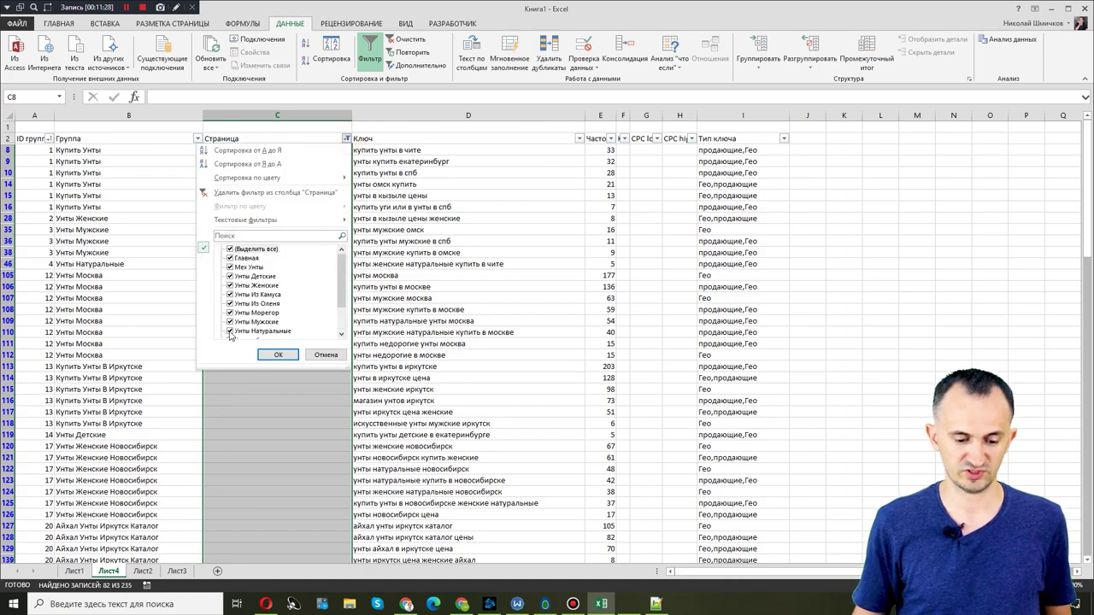
{"action": "left_click", "coordinate": [277, 355]}
{"action": "left_click", "coordinate": [372, 205]}
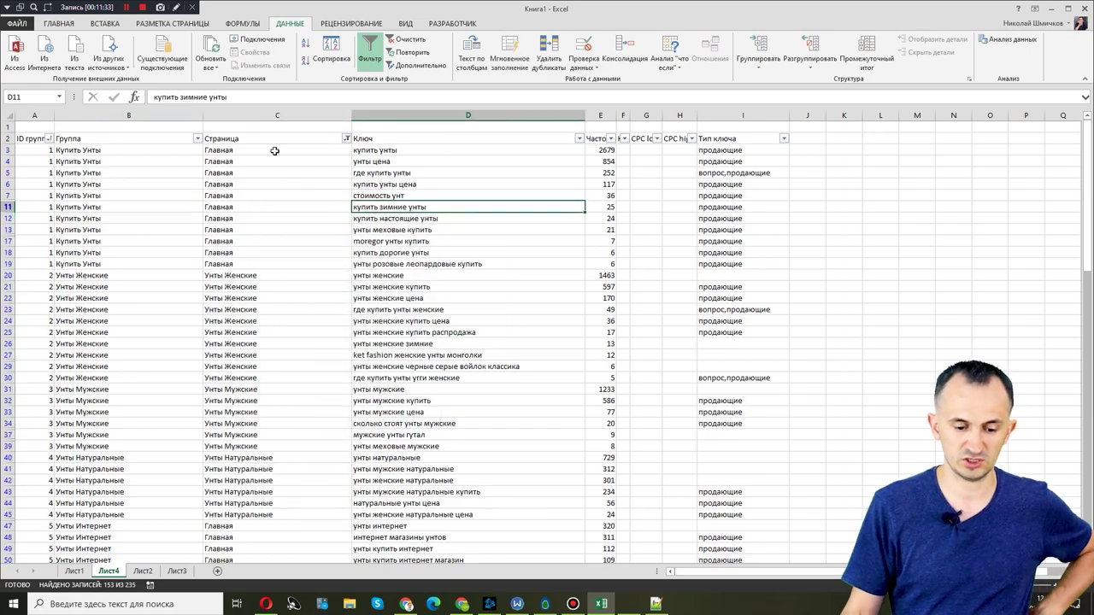
- Insert an empty column between «Страница» and «Ключ»
{"action": "left_click", "coordinate": [379, 108]}
{"action": "right_click", "coordinate": [378, 109]}
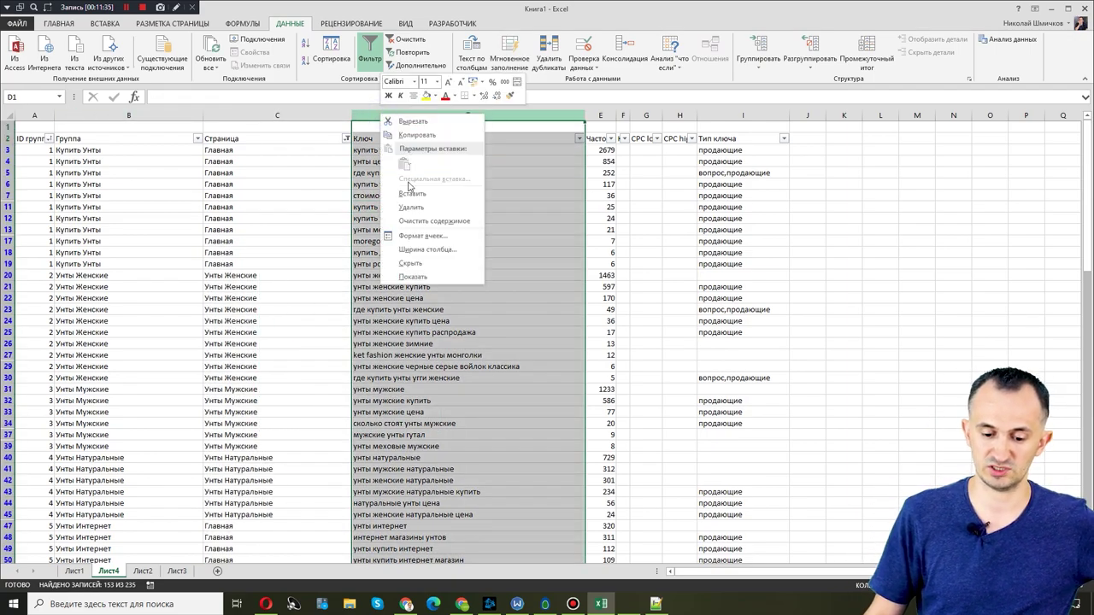
{"action": "left_click", "coordinate": [407, 190]}
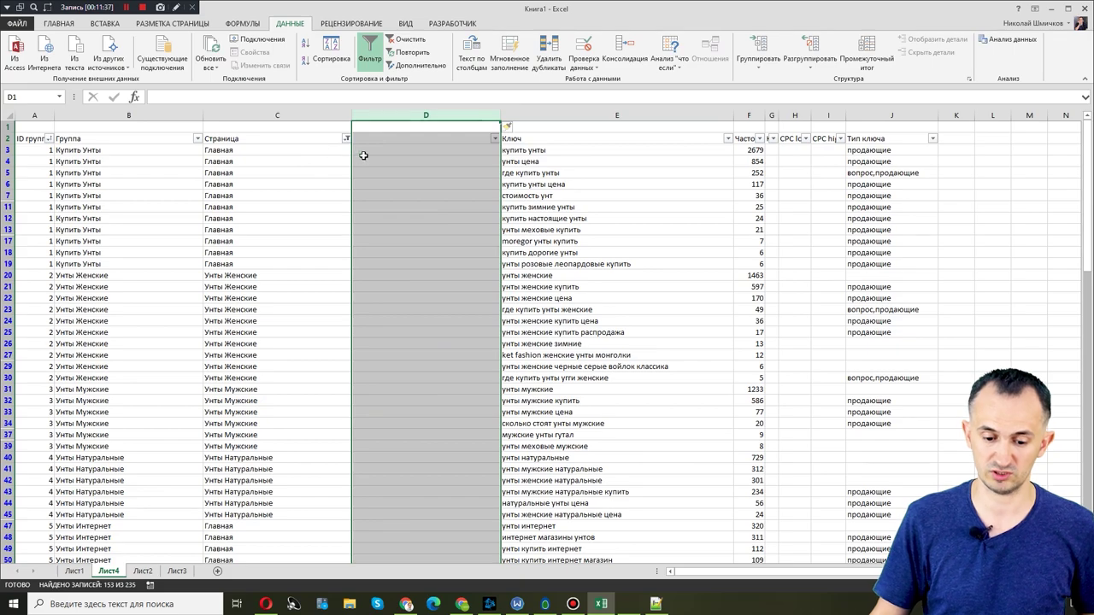
- Enter the formula =СУММЕСЛИ(C:C;C3;F:F) in D3 to sum the keyword frequency for each page
{"action": "left_click", "coordinate": [361, 164]}
{"action": "key", "text": "Up"}
{"action": "type", "text": "="}
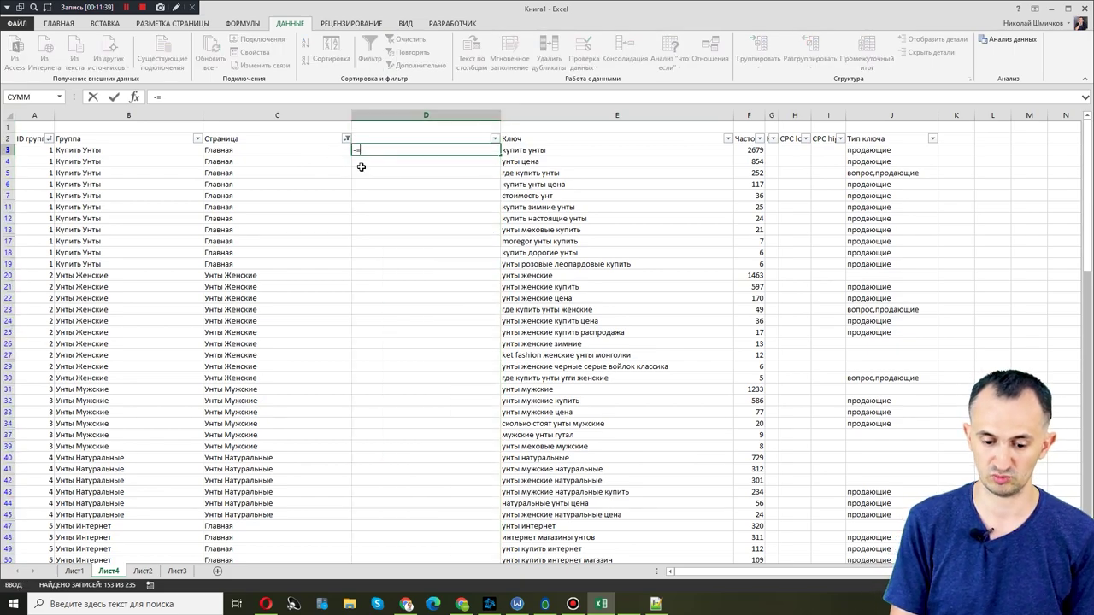
{"action": "type", "text": "суммесли("}
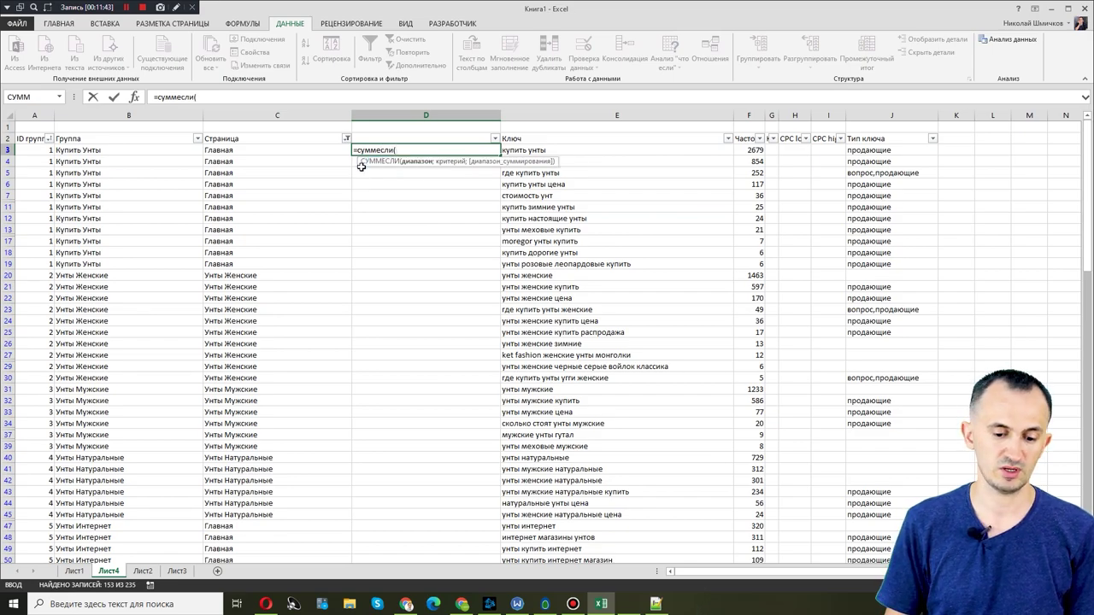
{"action": "left_click", "coordinate": [299, 118]}
{"action": "type", "text": ";"}
{"action": "key", "text": "Left"}
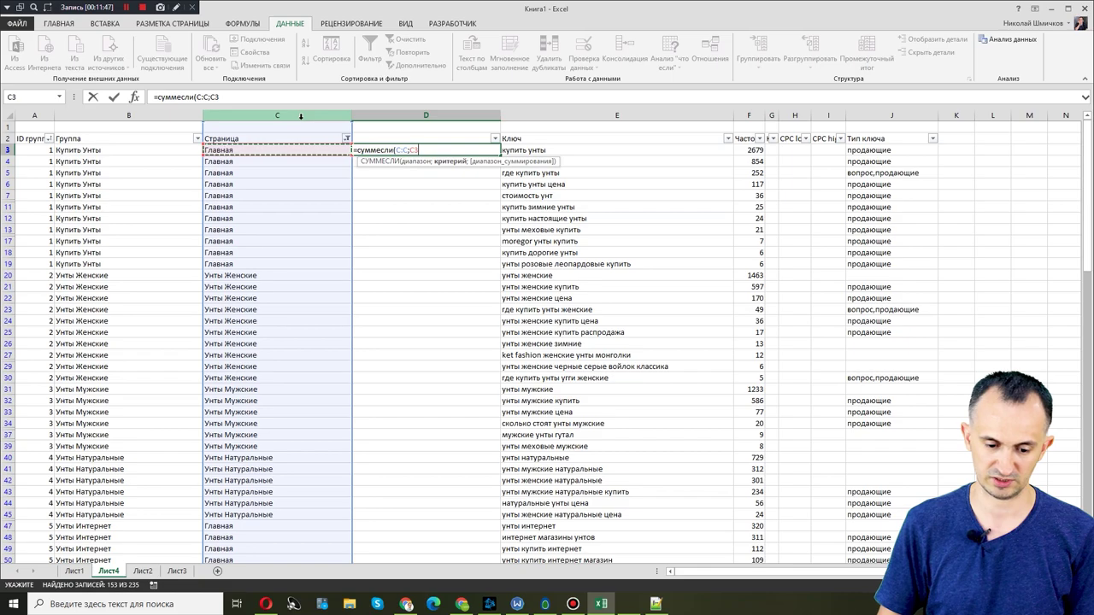
{"action": "type", "text": ";"}
{"action": "key", "text": "Right"}
{"action": "key", "text": "Right"}
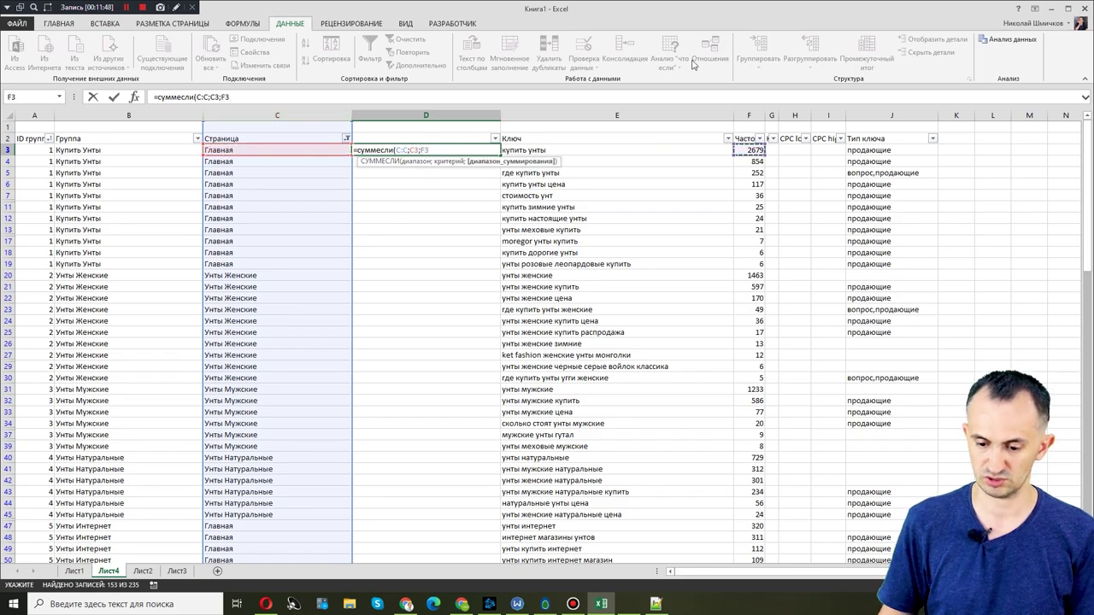
{"action": "left_click", "coordinate": [748, 115]}
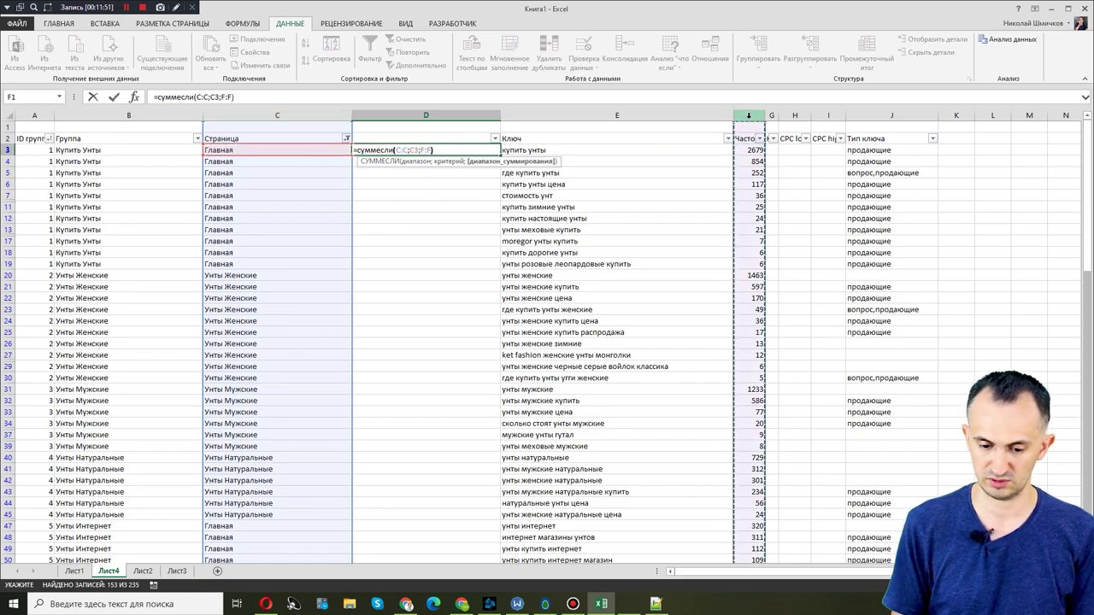
{"action": "type", "text": ")"}
{"action": "key", "text": "Return"}
- Fill the D3 formula down to all visible rows of column D
{"action": "left_click", "coordinate": [466, 149]}
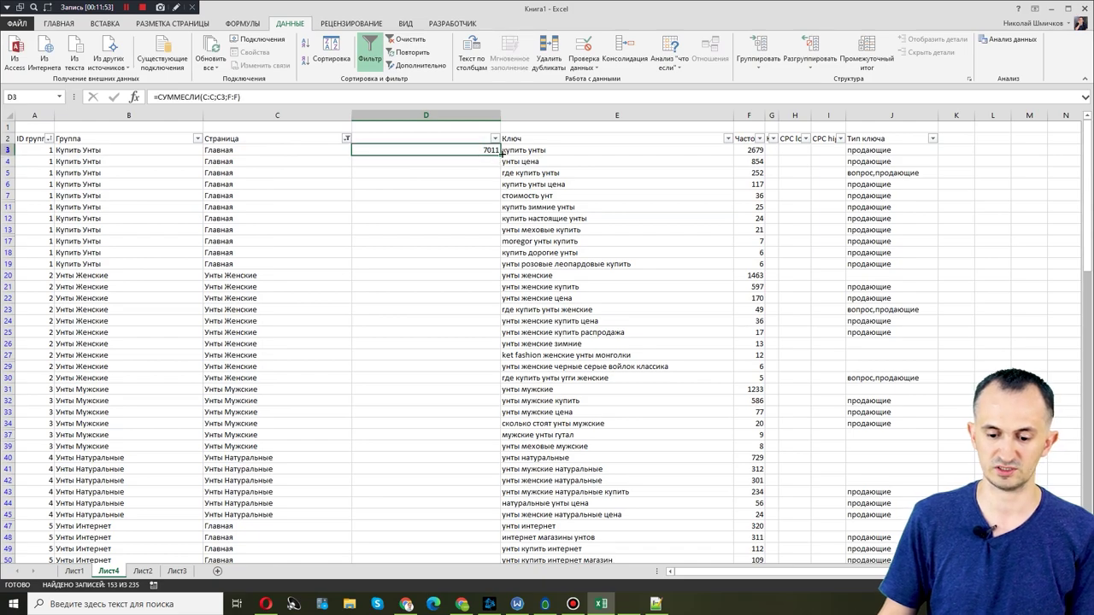
{"action": "double_click", "coordinate": [501, 151]}
{"action": "key", "text": "ctrl+c"}
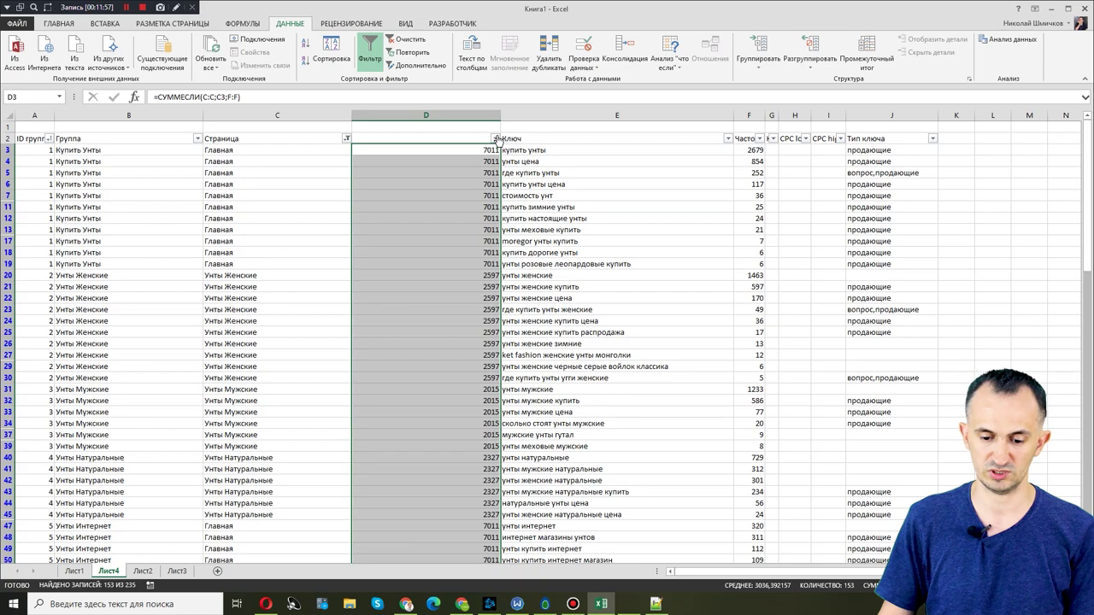
- Sort the table by column D in descending order and review the pages with their total frequencies
{"action": "left_click", "coordinate": [497, 139]}
{"action": "left_click", "coordinate": [422, 161]}
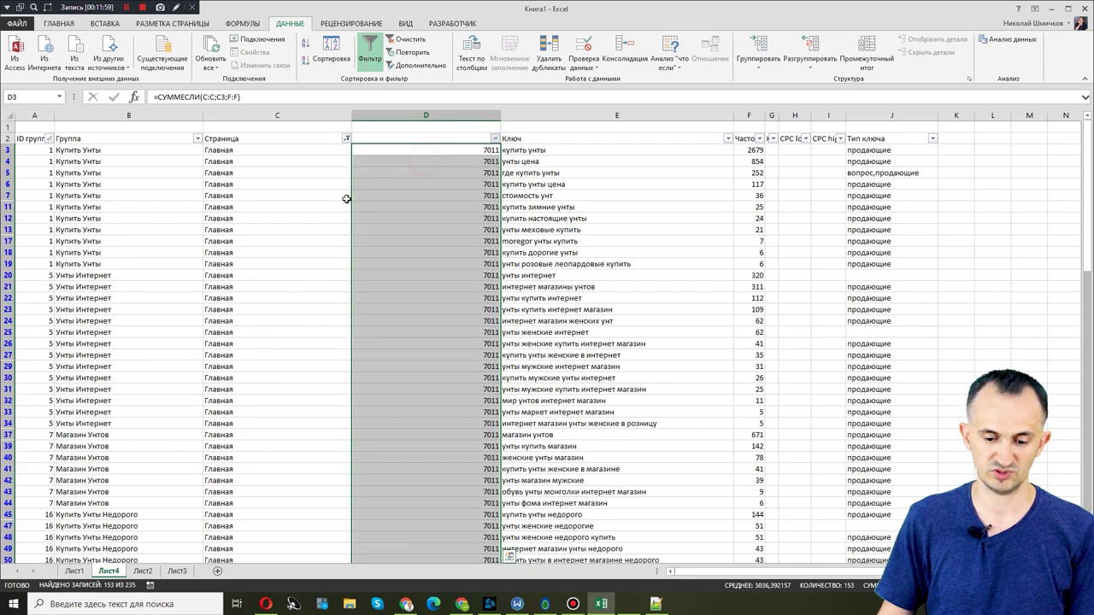
{"action": "scroll", "coordinate": [334, 254], "scroll_direction": "down", "scroll_amount": 10}
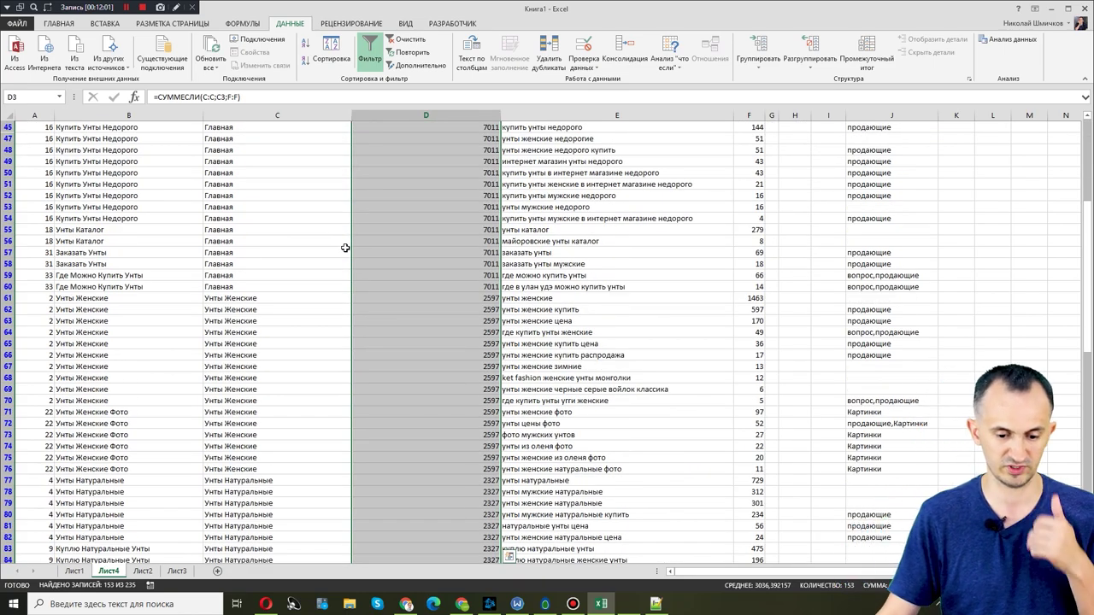
{"action": "scroll", "coordinate": [293, 318], "scroll_direction": "down", "scroll_amount": 8}
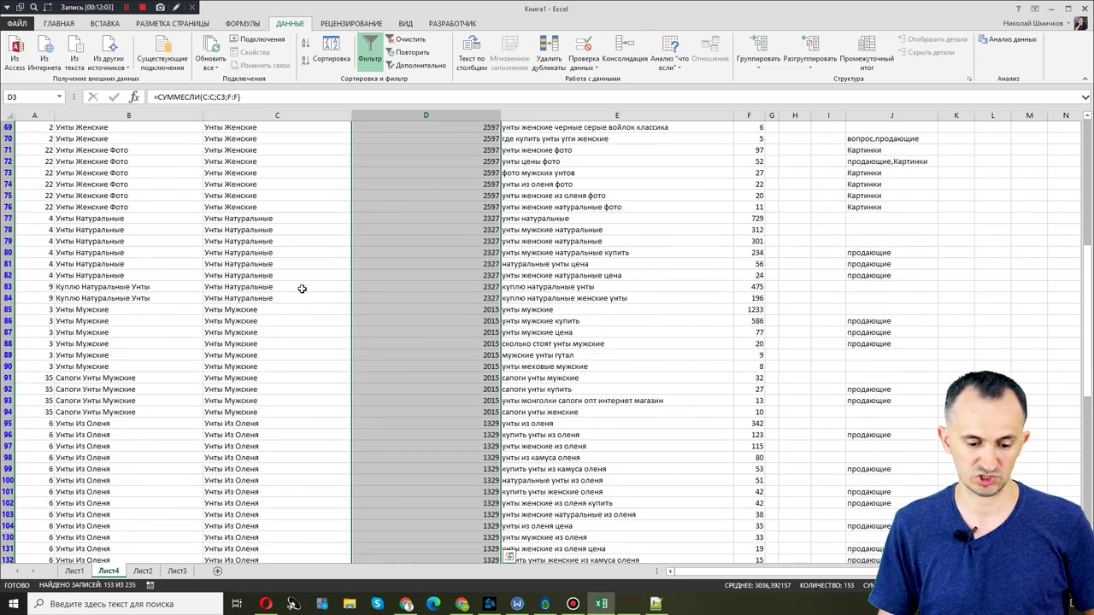
{"action": "scroll", "coordinate": [306, 273], "scroll_direction": "down", "scroll_amount": 6}
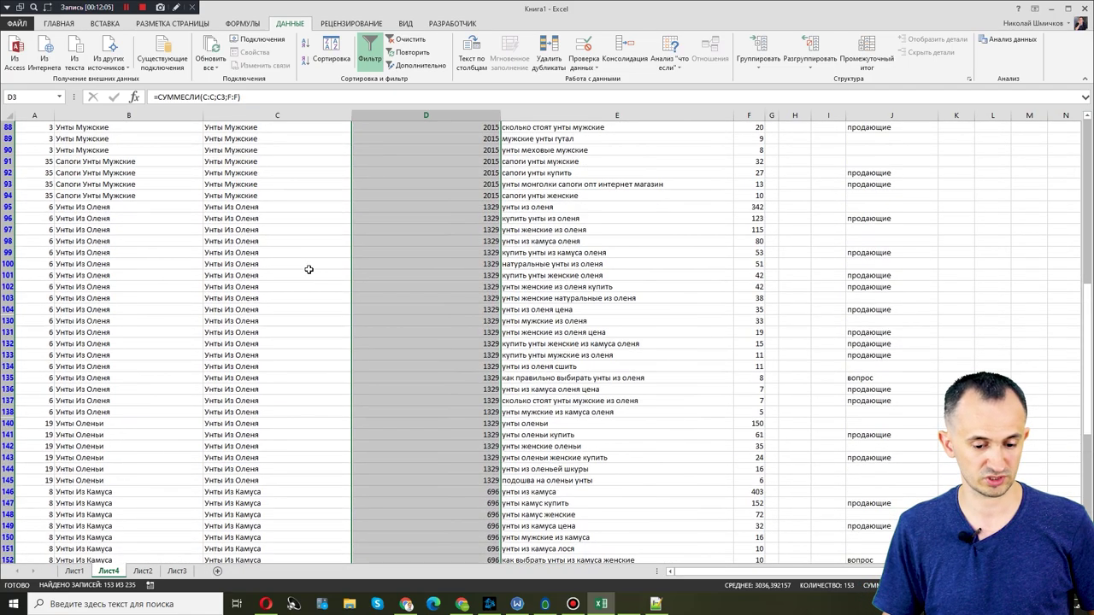
{"action": "scroll", "coordinate": [283, 227], "scroll_direction": "down", "scroll_amount": 11}
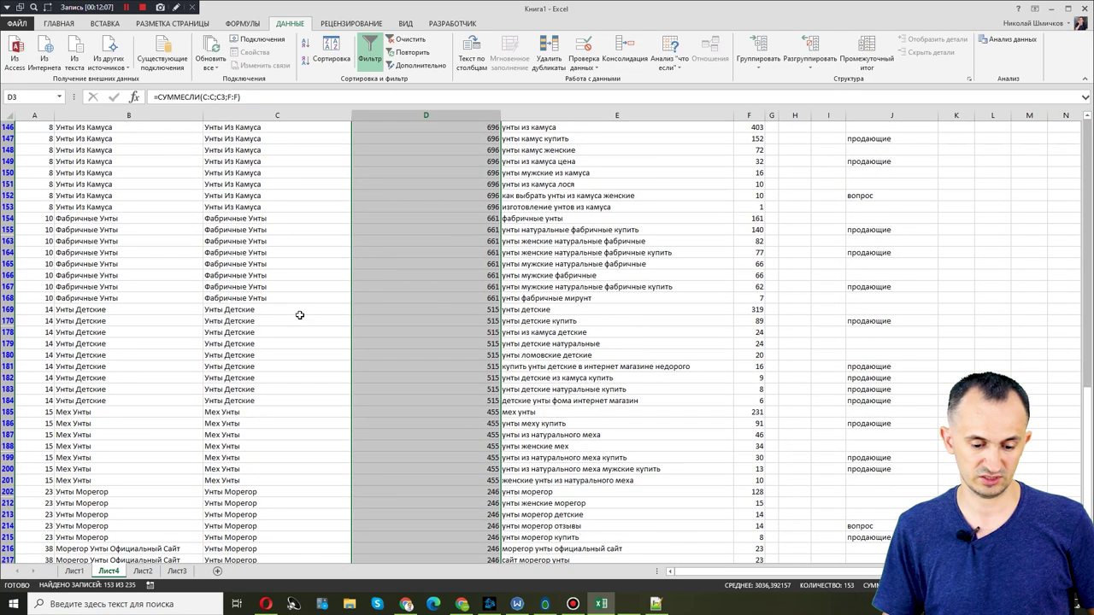
{"action": "scroll", "coordinate": [317, 318], "scroll_direction": "down", "scroll_amount": 6}
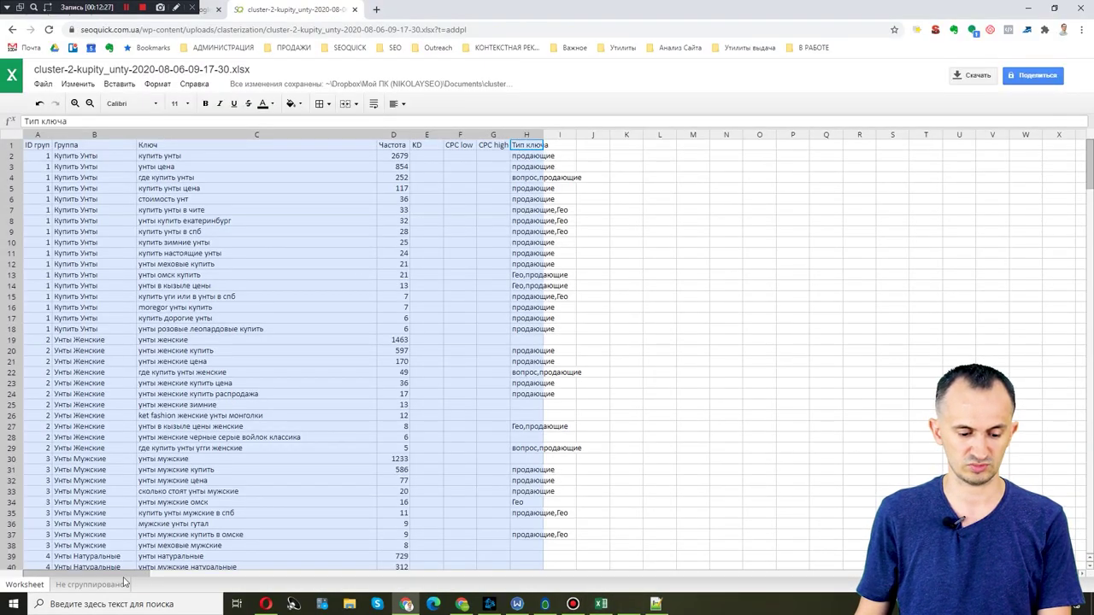
- Open the «Не сгруппировано» sheet of the cluster file and widen the «Ключ» column to fit its contents
{"action": "left_click", "coordinate": [85, 587]}
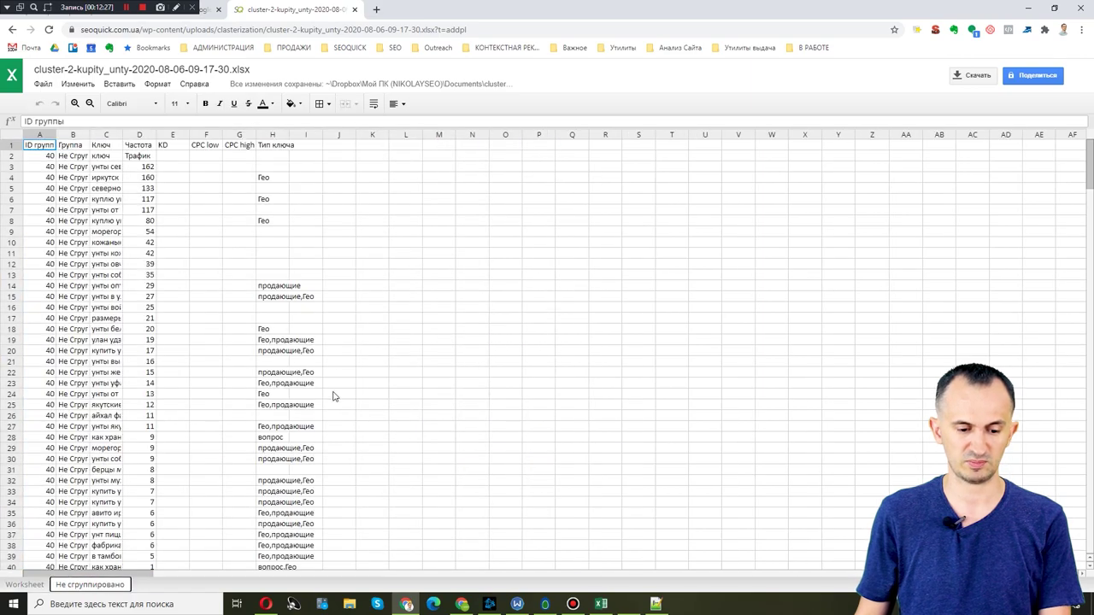
{"action": "double_click", "coordinate": [122, 134]}
- Try to delete row 2 from the «Не сгруппировано» sheet
{"action": "left_click", "coordinate": [12, 156]}
{"action": "right_click", "coordinate": [22, 156]}
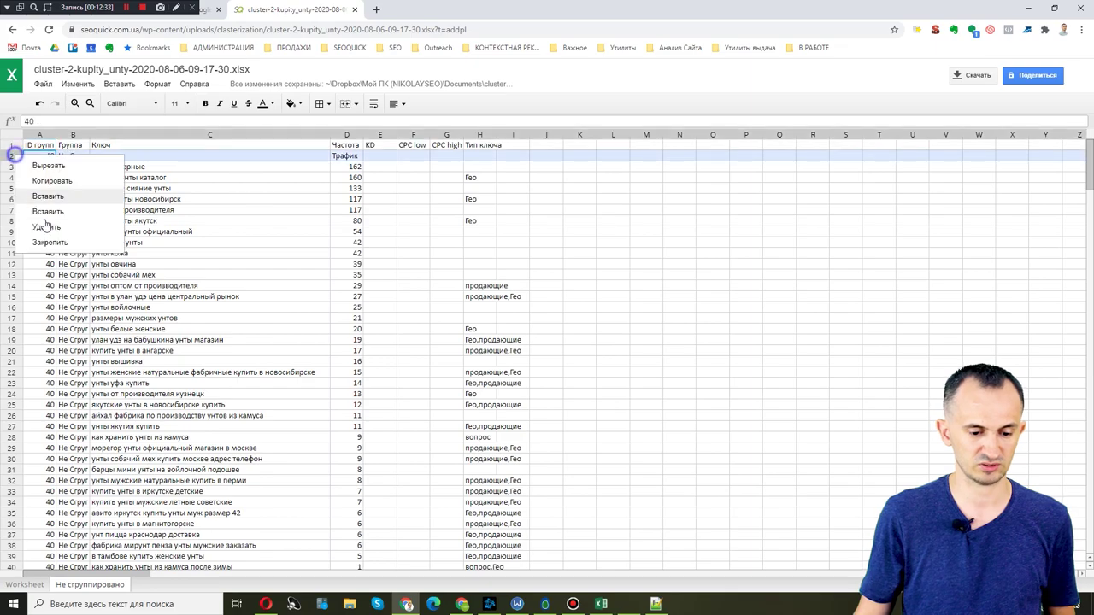
{"action": "left_click", "coordinate": [47, 226]}
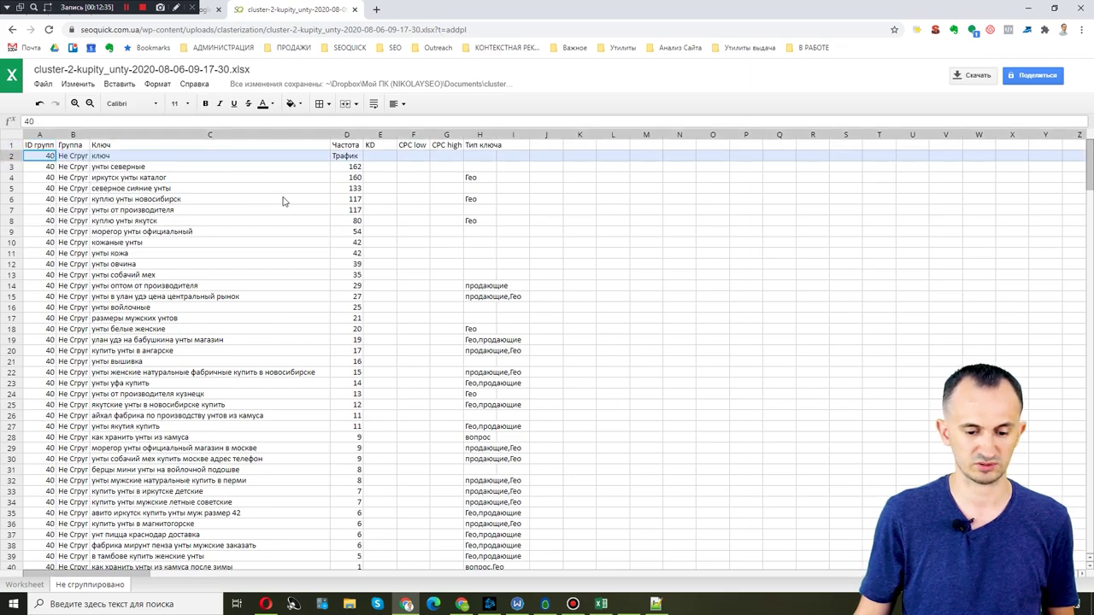
- Look through the ungrouped keys, and return to the sorted page table on Лист4 in Excel
{"action": "left_click", "coordinate": [156, 186]}
{"action": "scroll", "coordinate": [248, 256], "scroll_direction": "down", "scroll_amount": 3}
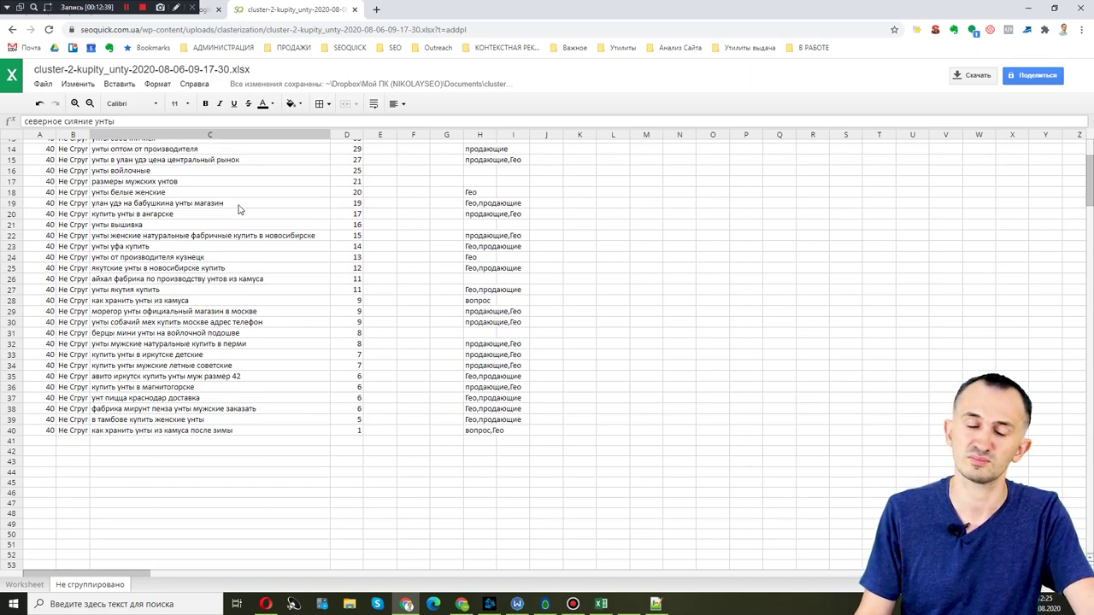
{"action": "key", "text": "alt+Tab"}
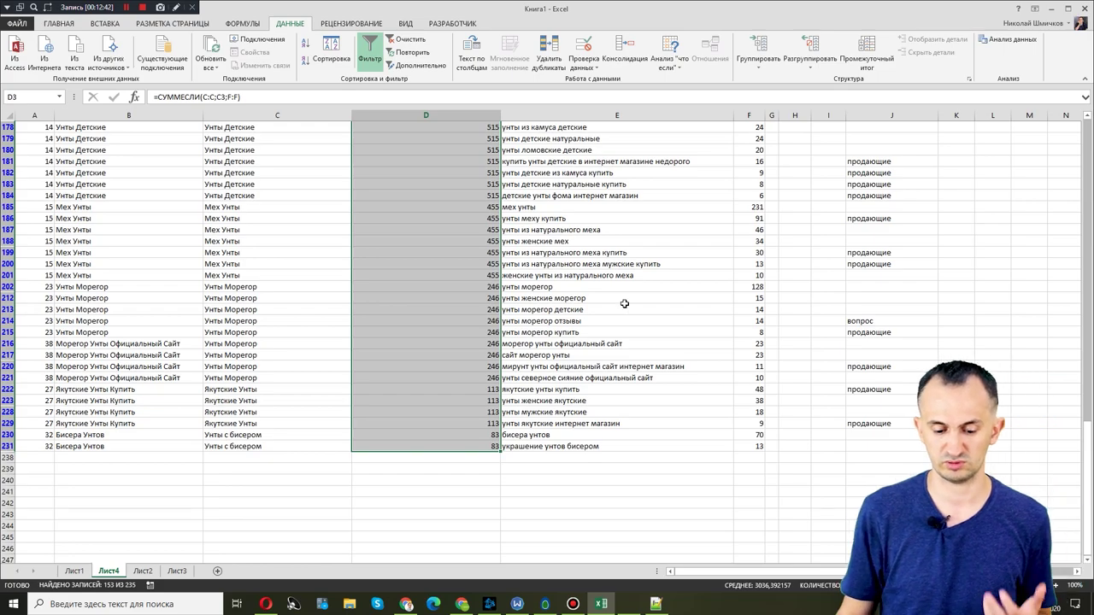
{"action": "scroll", "coordinate": [532, 436], "scroll_direction": "up", "scroll_amount": 20}
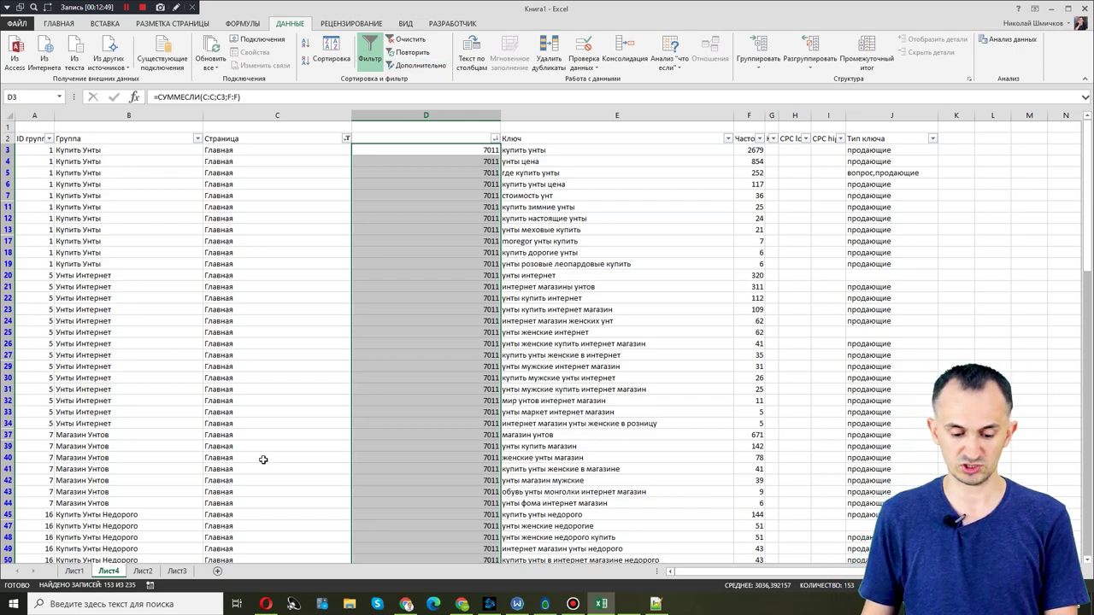
- Switch to the Chrome browser and open mindmeister.com in a new tab
{"action": "left_click", "coordinate": [461, 604]}
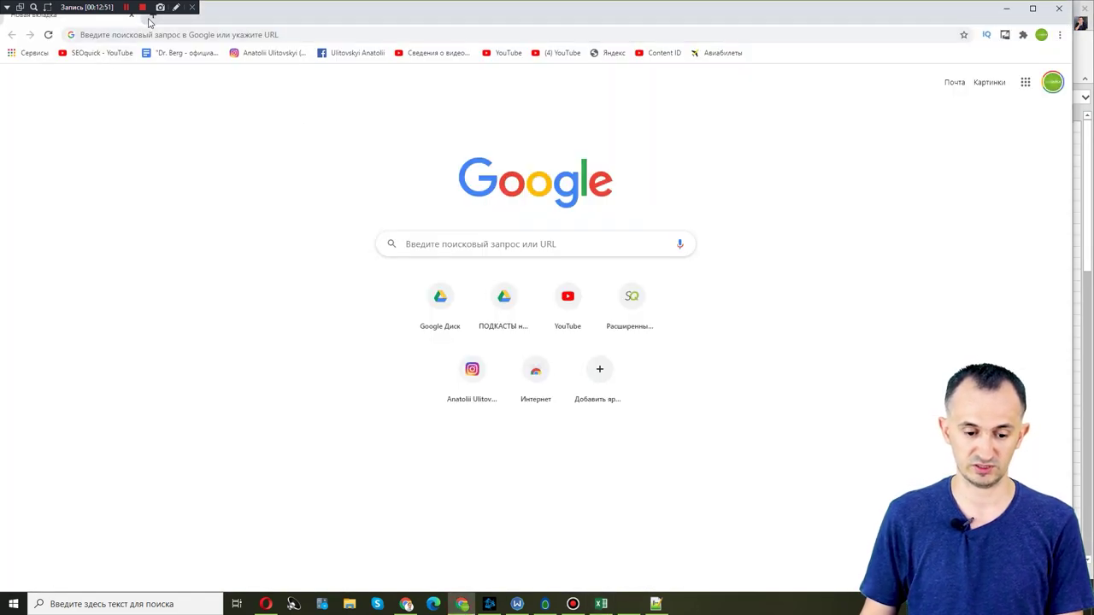
{"action": "left_click", "coordinate": [149, 18]}
{"action": "type", "text": "mindmeister.com"}
{"action": "key", "text": "Return"}
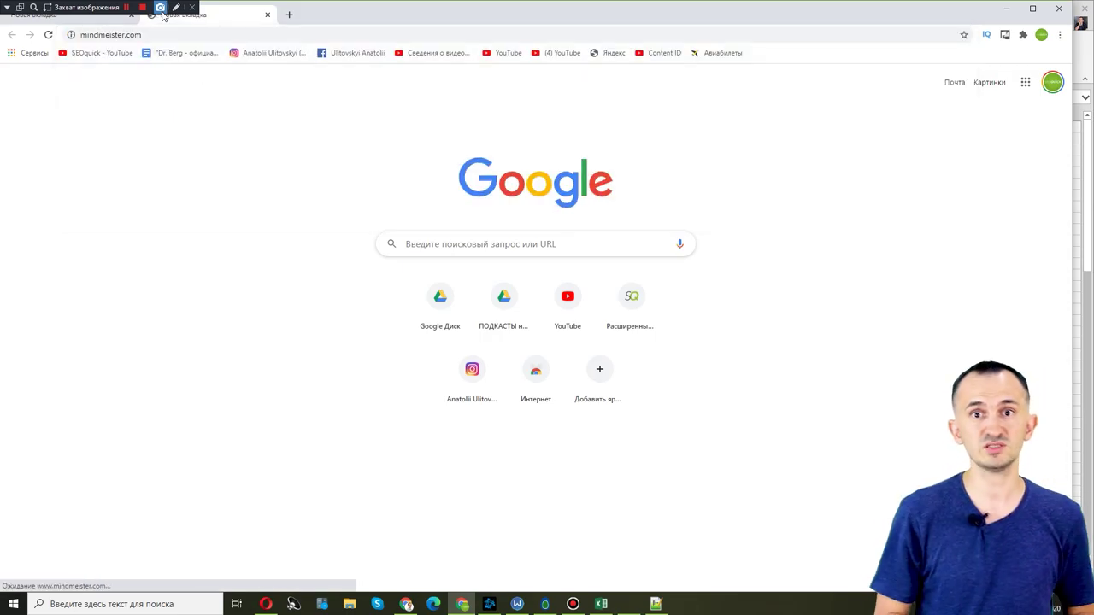